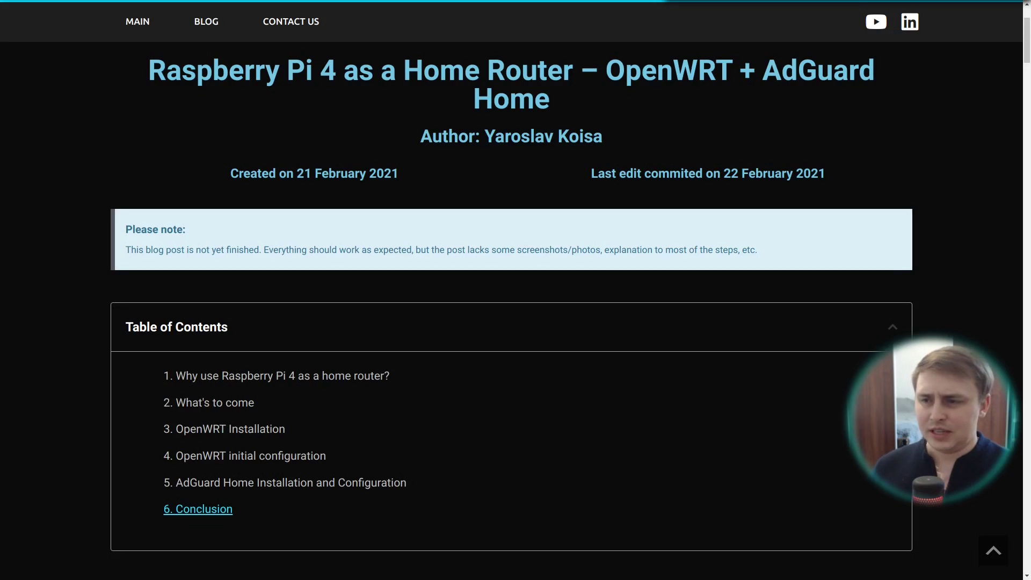
Step: Scroll the blog post past the Speedtest screenshot to the '2. What's to come' VLAN diagram
scroll(919, 285, down, 15)
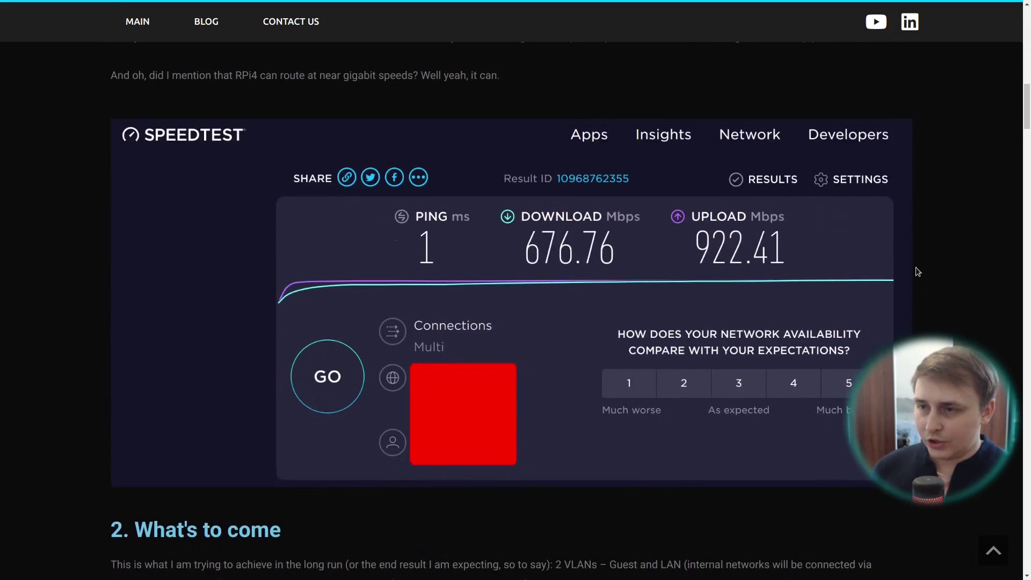
scroll(916, 275, down, 1)
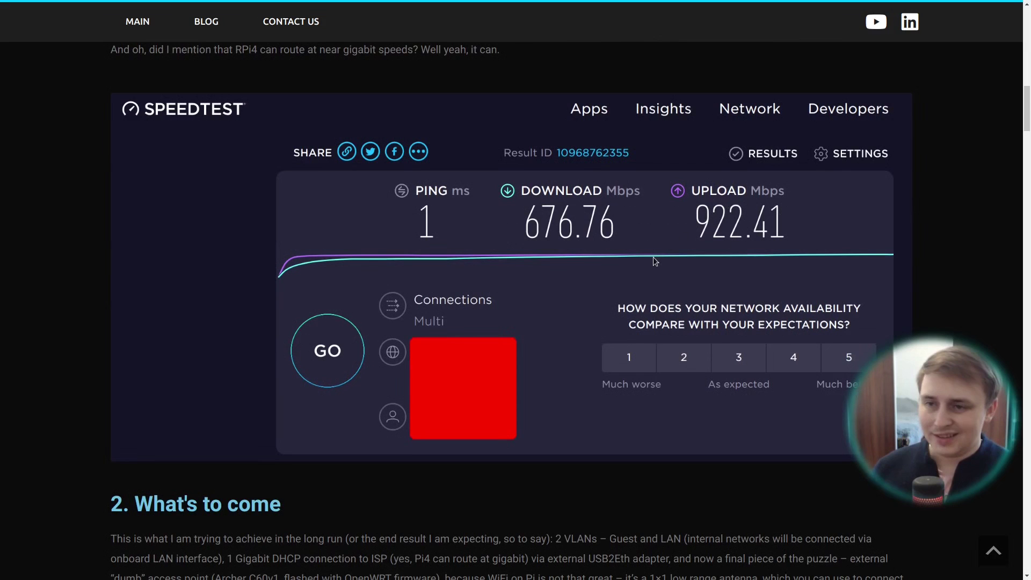
scroll(653, 257, up, 2)
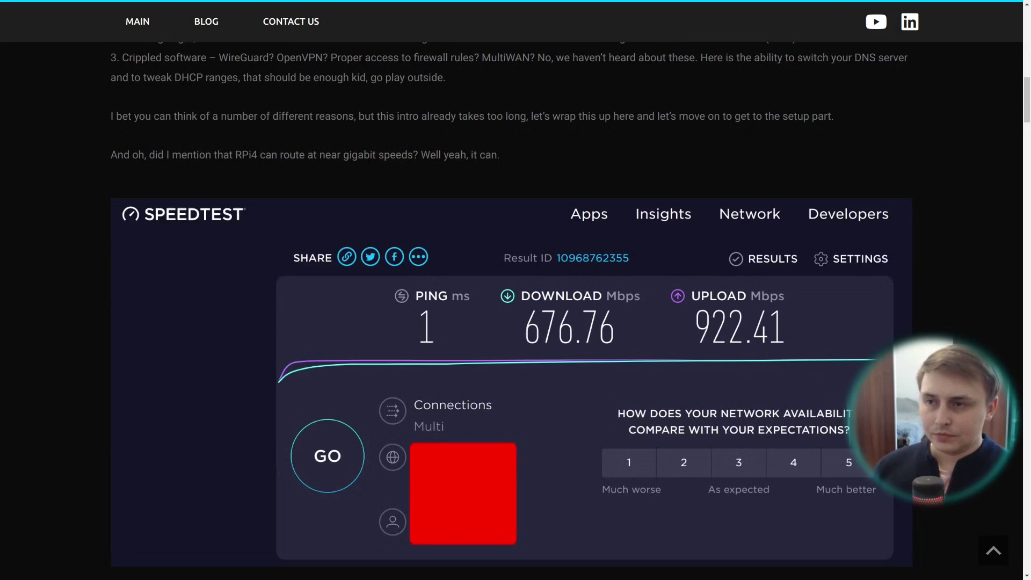
scroll(930, 308, down, 10)
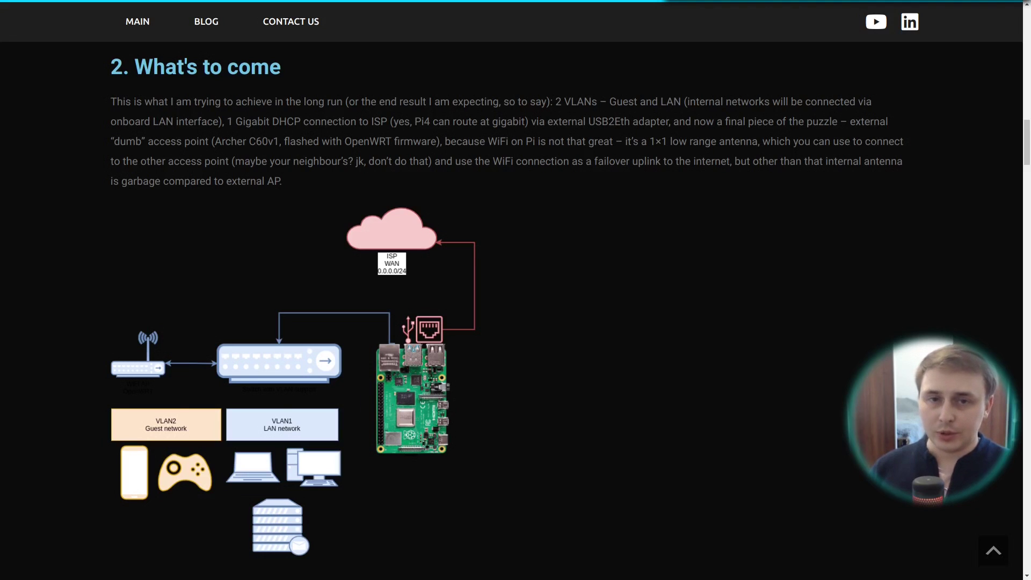
Step: Scroll further down to section 3, with the disclaimer and snapshot firmware download link
scroll(730, 275, down, 10)
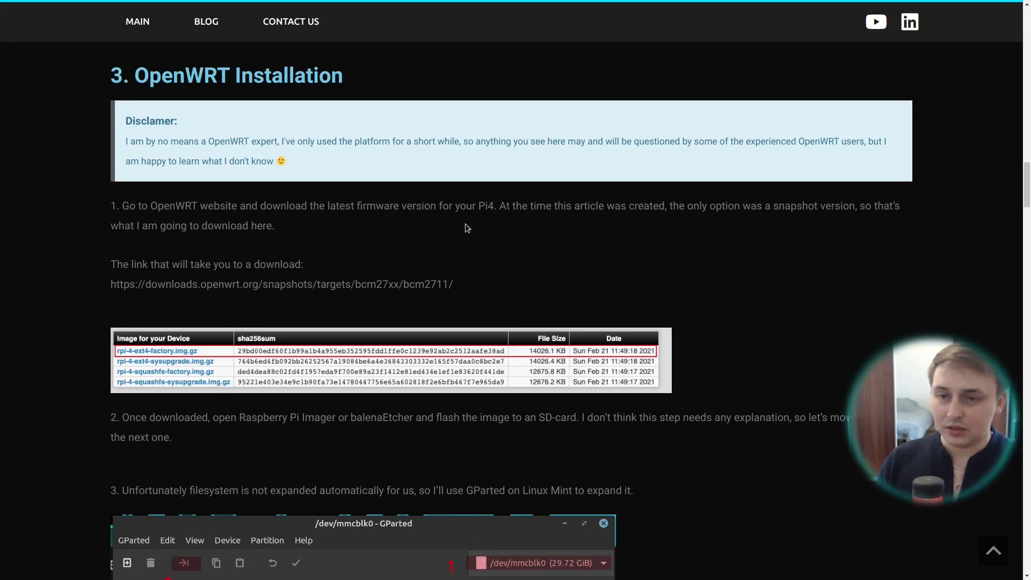
Step: Switch workspace to Firefox on downloads.openwrt.org/snapshots/targets/bcm27xx/bcm2711/
key(ctrl+alt+Right)
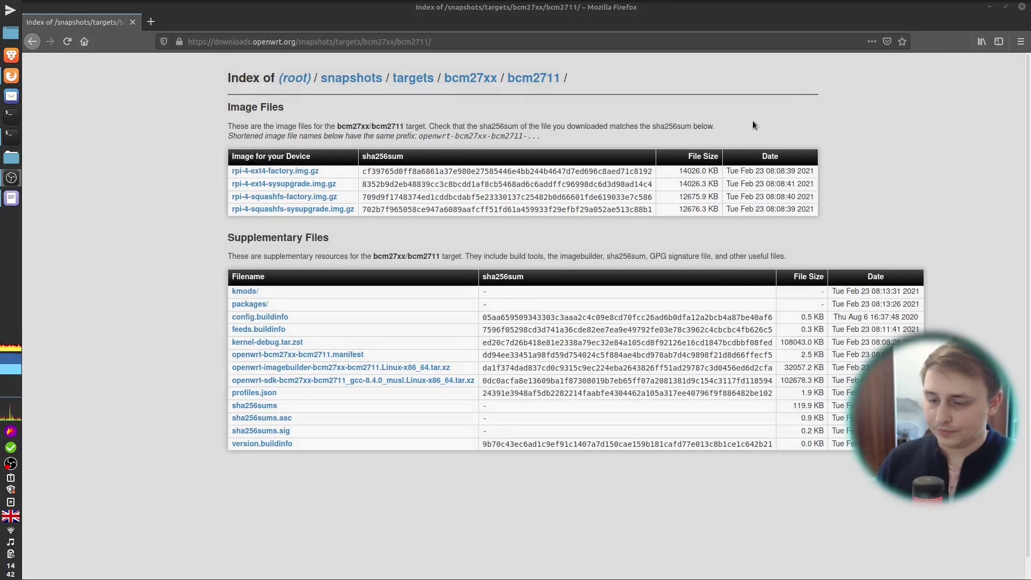
Step: Launch Raspberry Pi Imager from the application launcher search
key(super)
text(im)
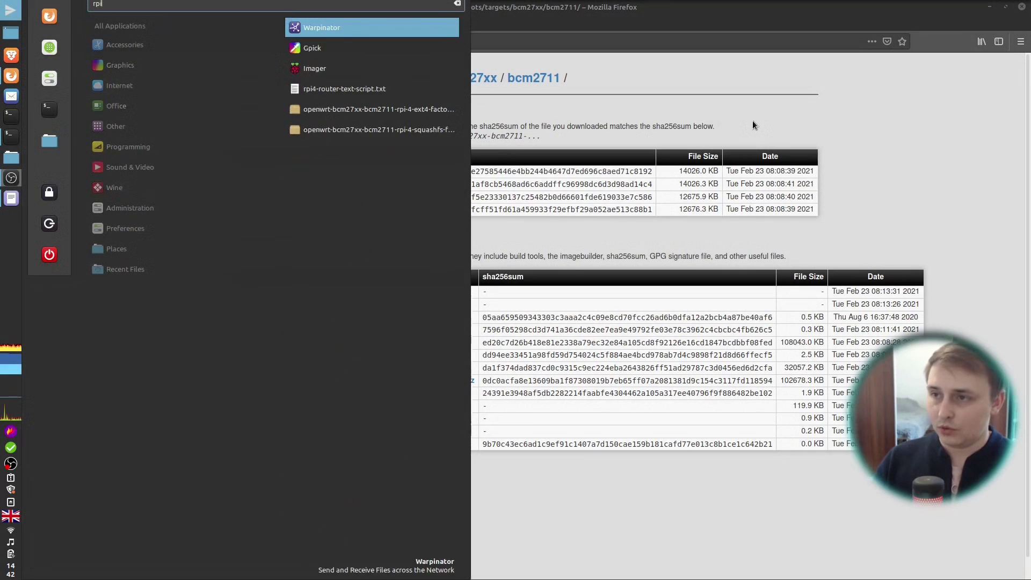
key(Down)
key(Down)
key(Return)
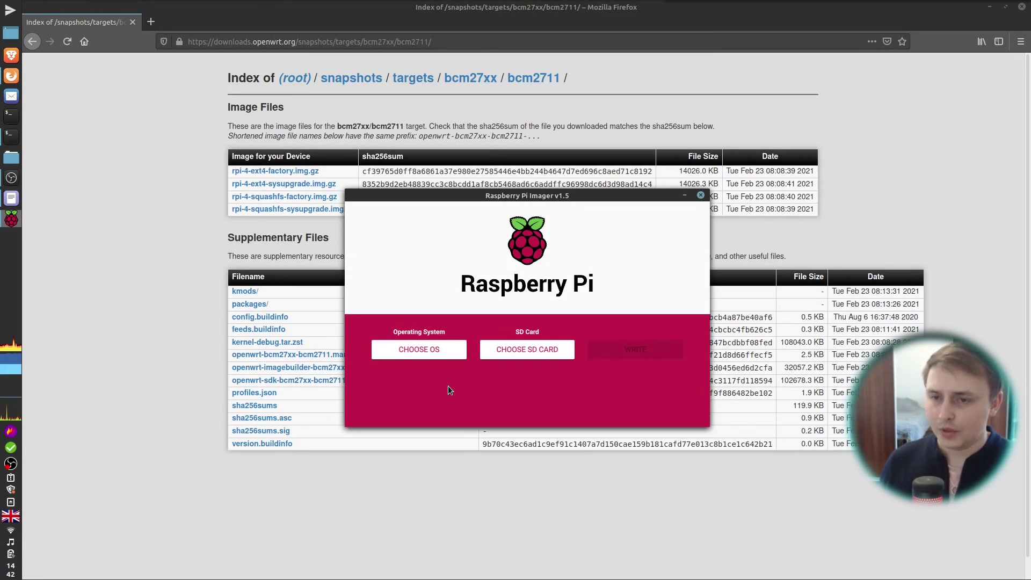
Step: Use the custom image openwrt-bcm27xx-bcm2711-rpi-4-ext4-factory (1).img.gz as the OS
click(446, 349)
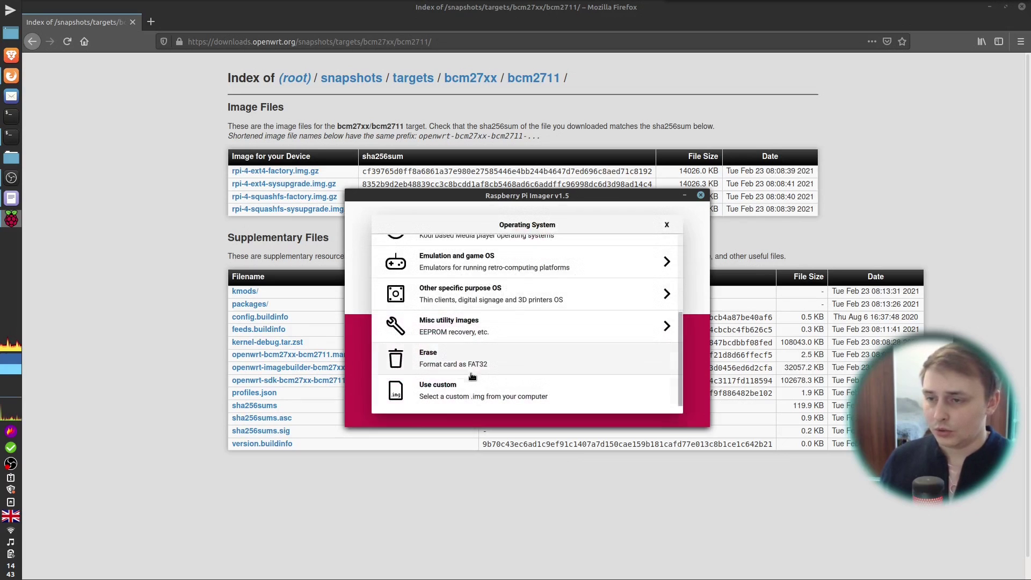
click(465, 394)
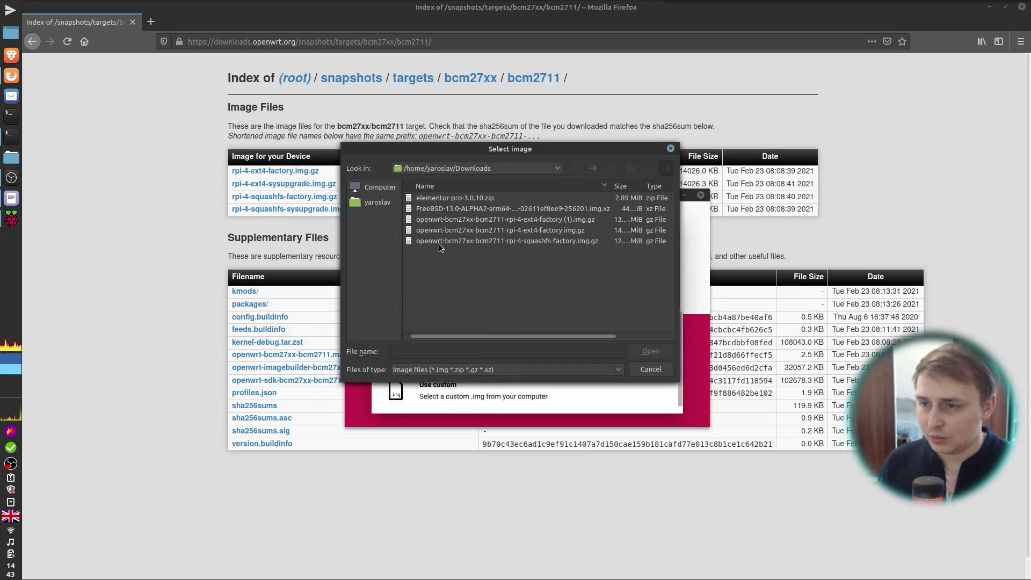
click(526, 222)
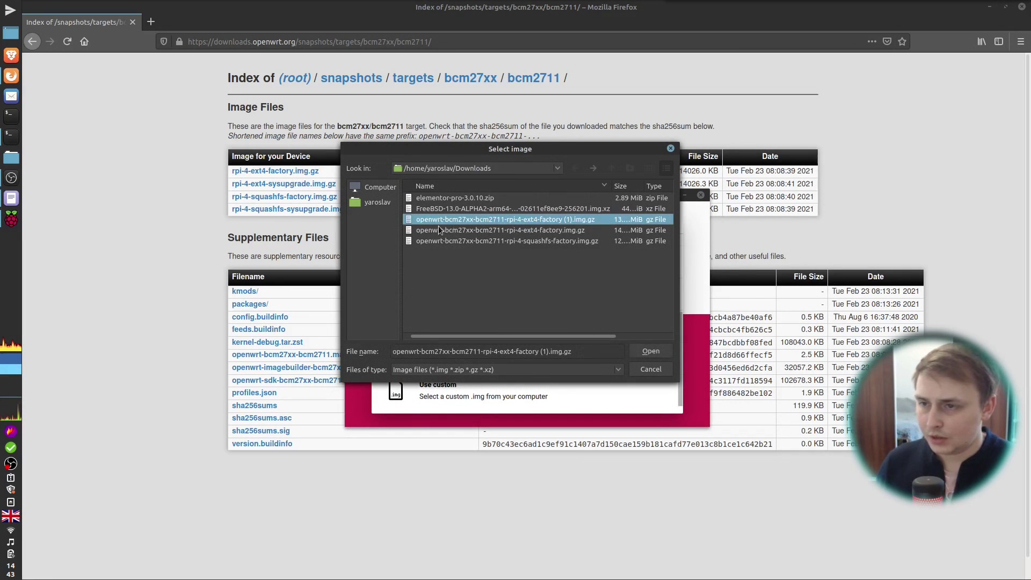
click(649, 352)
Step: Write the image to the internal SD card reader, authenticating with the user password
click(602, 353)
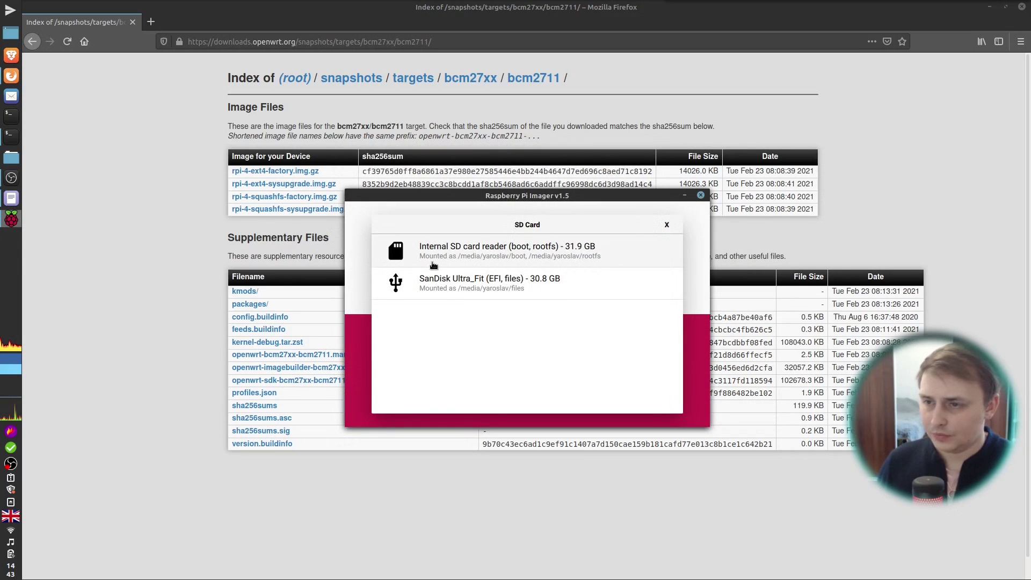
click(454, 260)
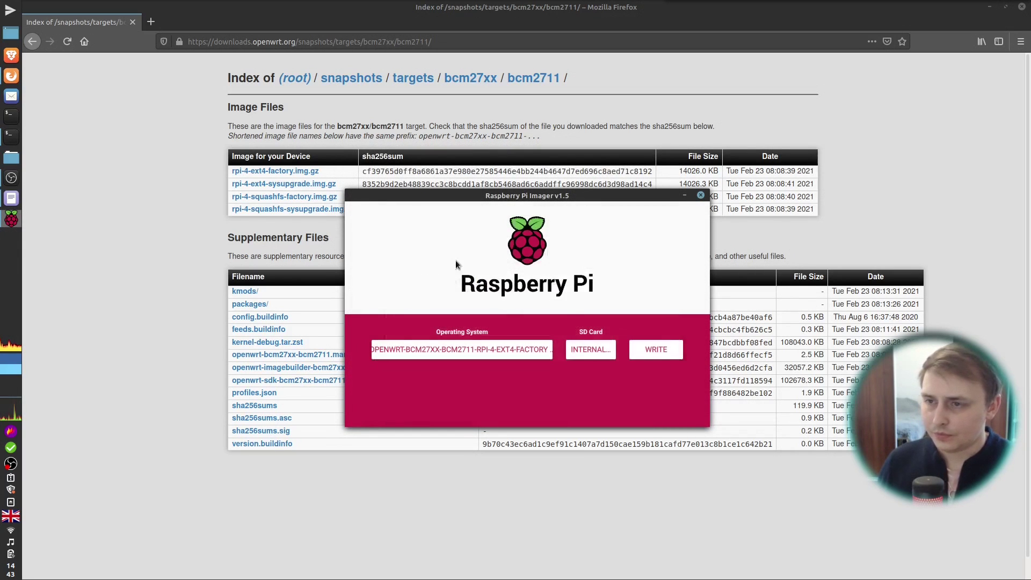
click(659, 353)
click(544, 352)
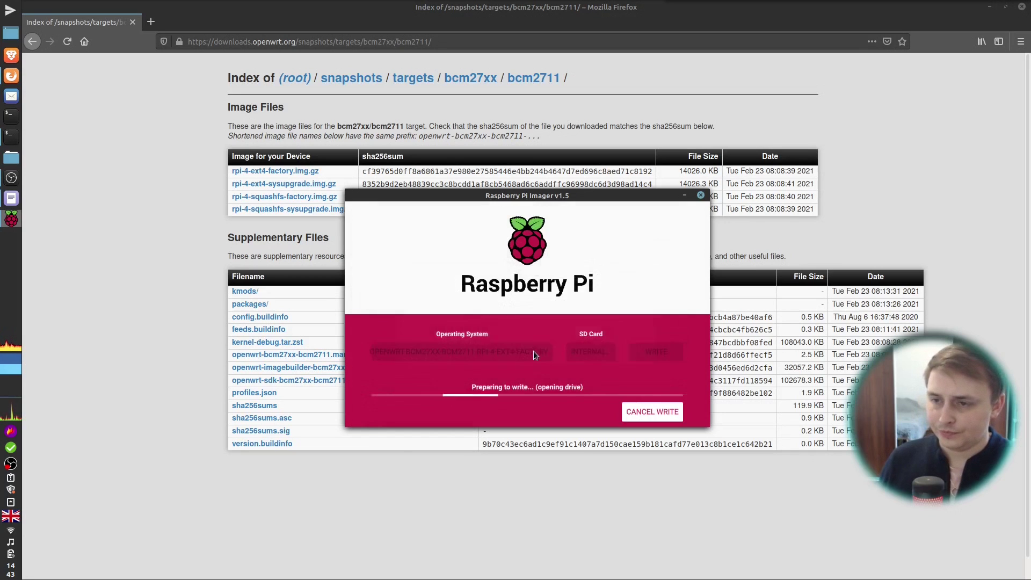
text(•••••)
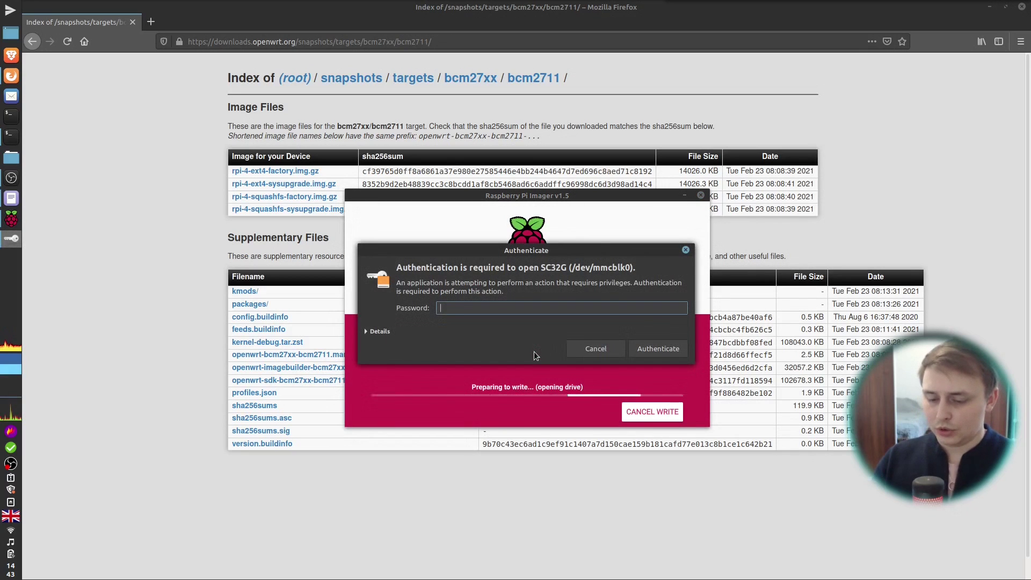
text(••••••••)
key(Return)
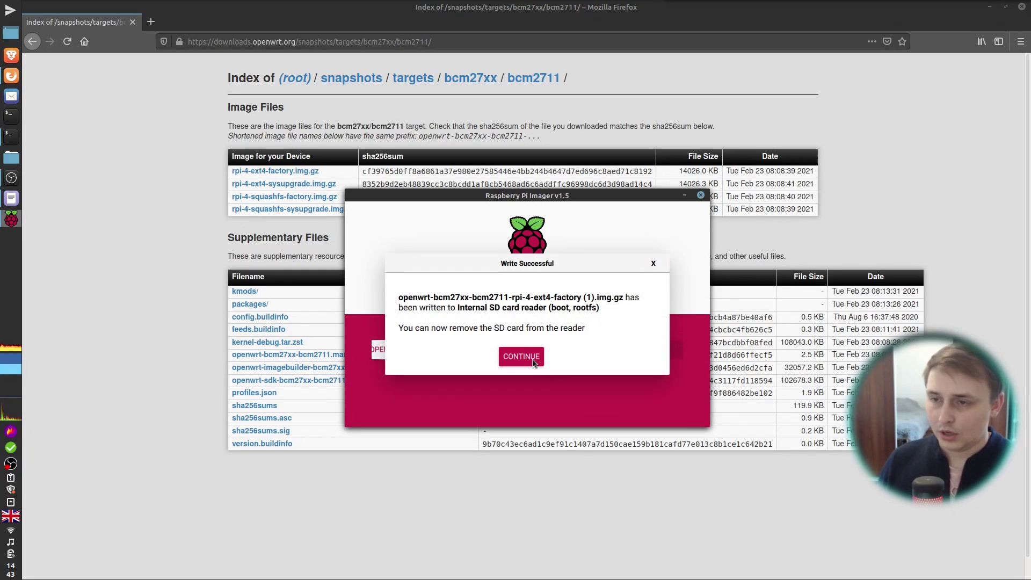
click(533, 359)
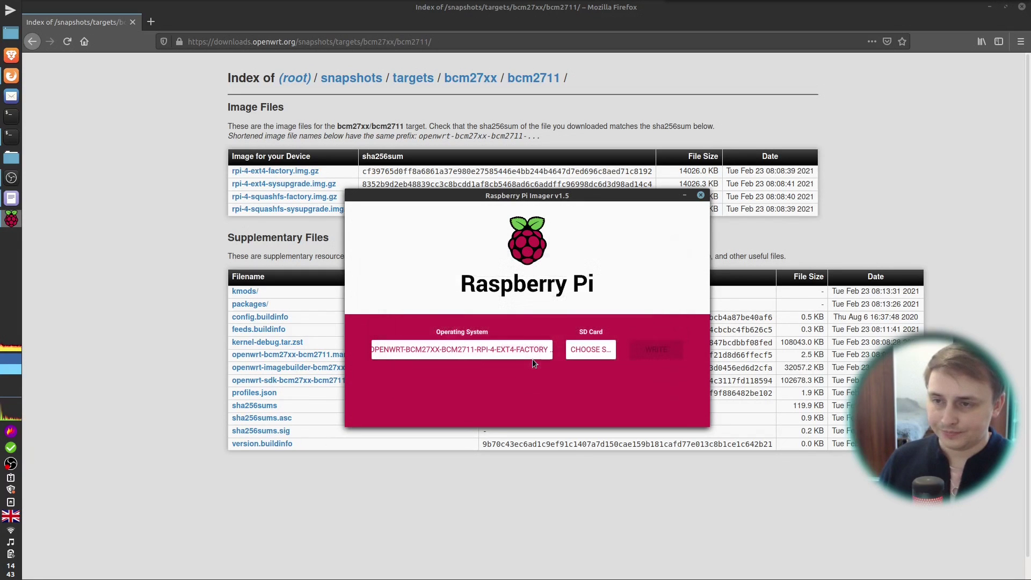
Step: Close Imager and launch GParted as root, entering the admin password
click(701, 197)
key(super)
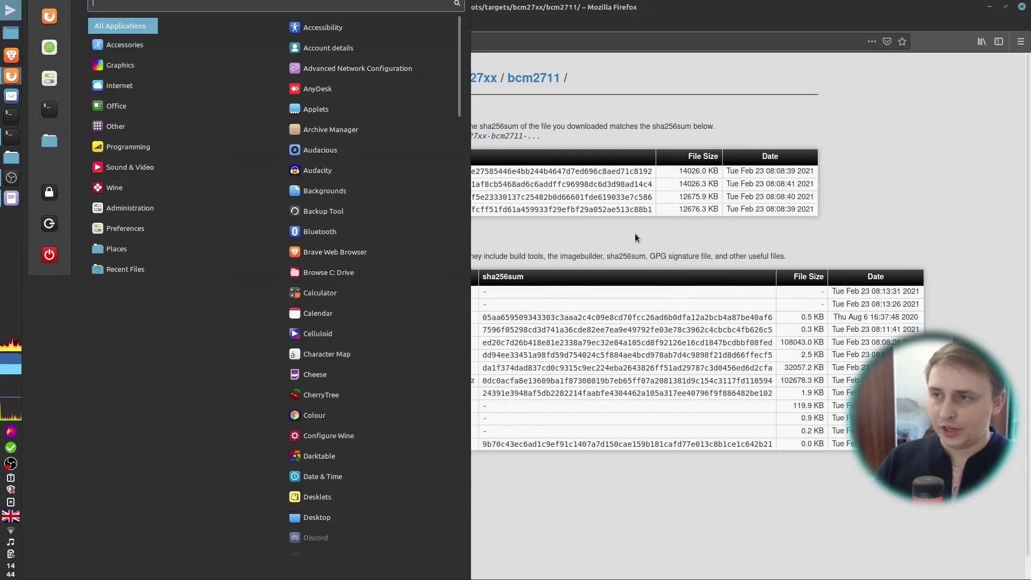
text(h)
key(BackSpace)
text(gpa)
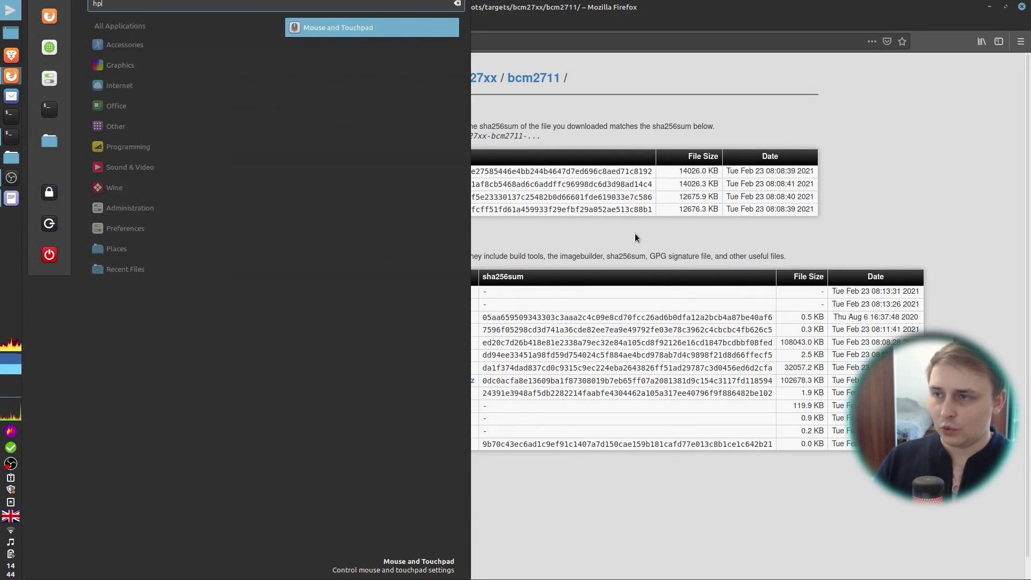
key(Return)
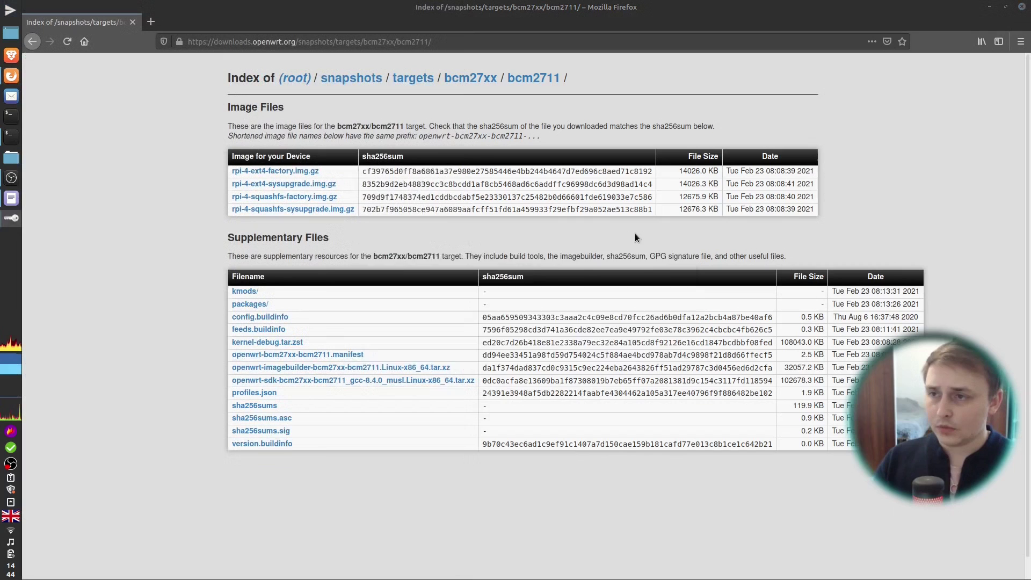
text(••••••••••••)
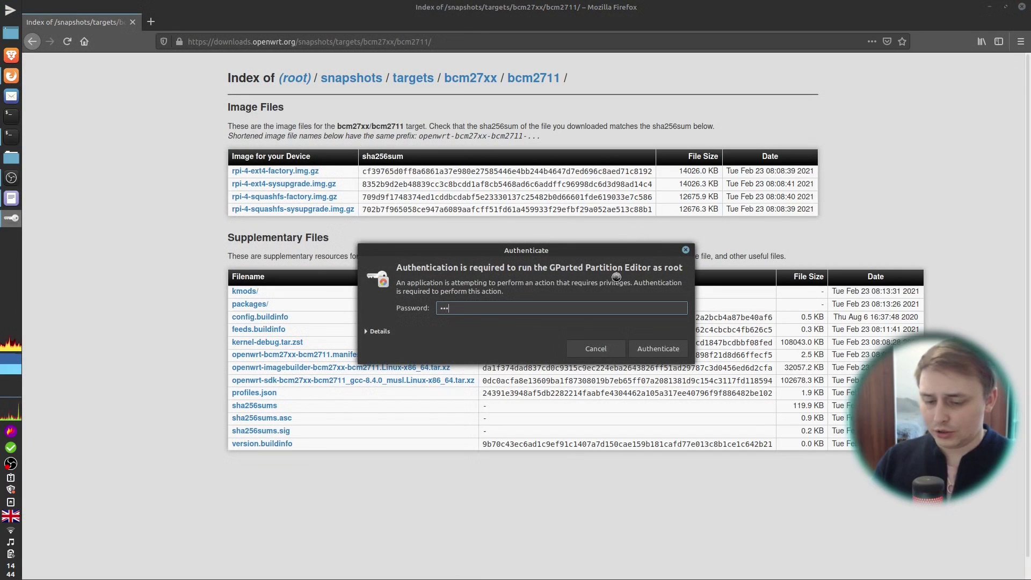
key(Return)
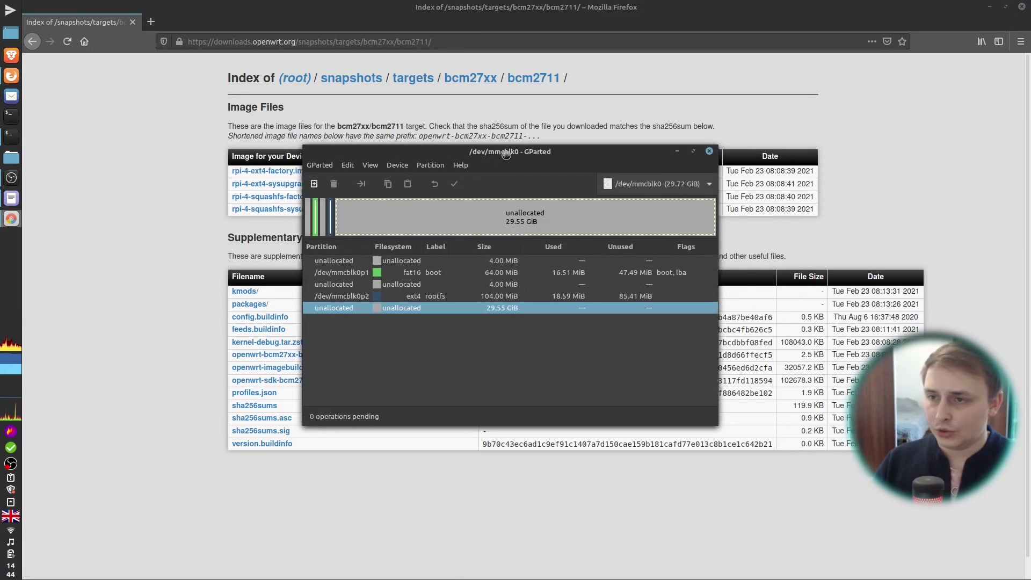
Step: Enlarge the GParted window and queue resizing rootfs /dev/mmcblk0p2 to fill all free space
drag(507, 156, 543, 146)
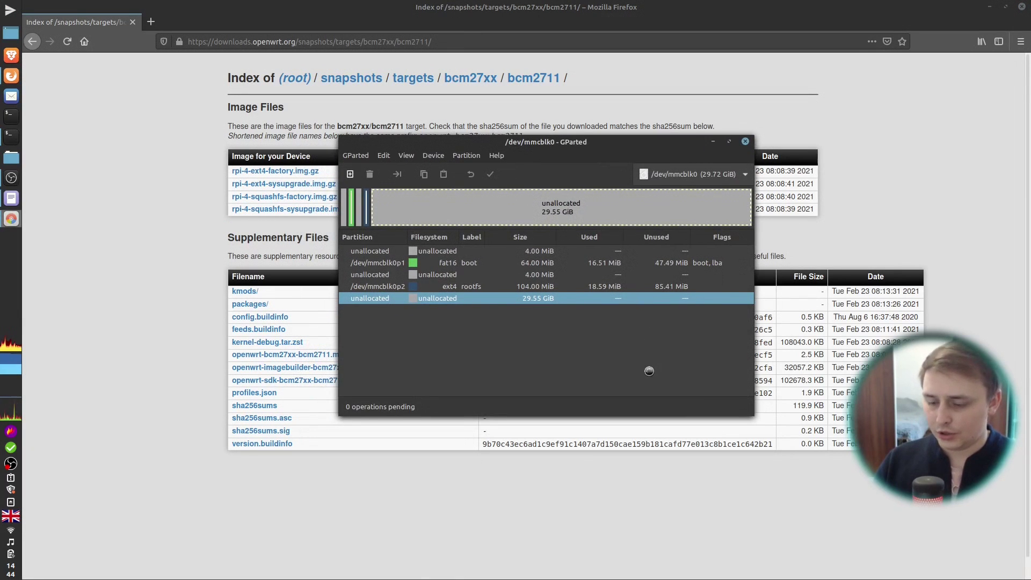
drag(634, 384, 799, 453)
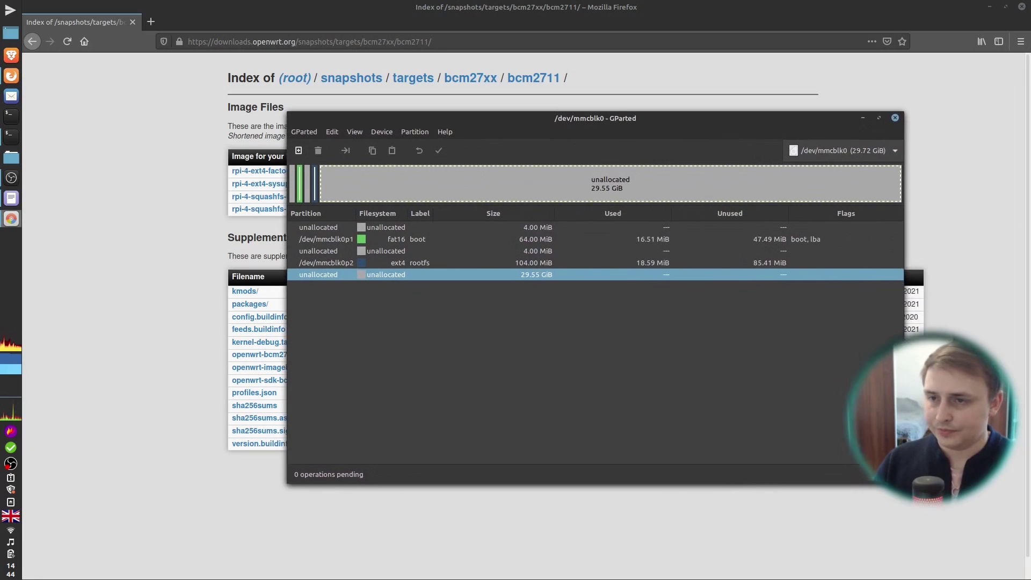
click(861, 152)
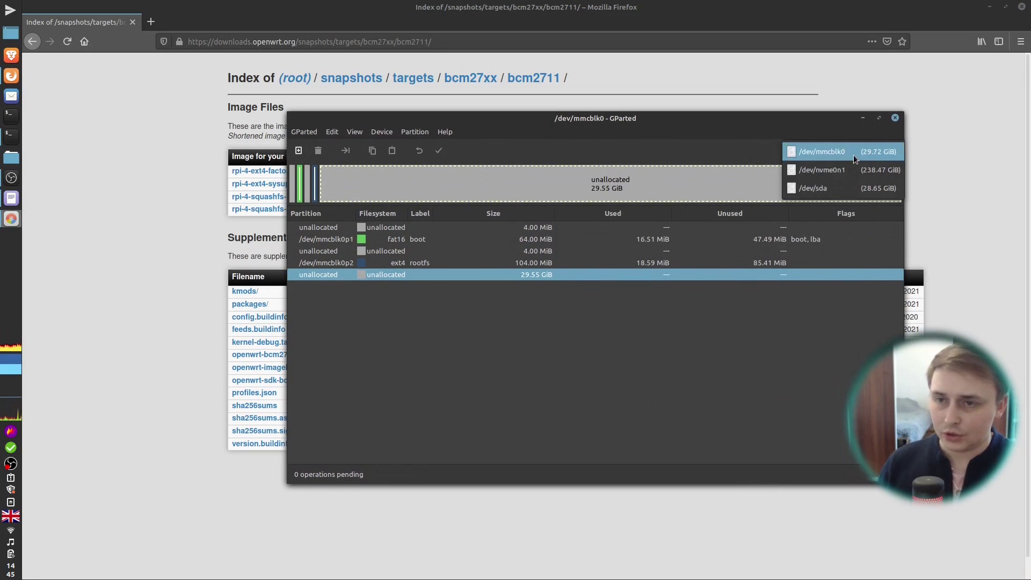
click(854, 153)
click(388, 263)
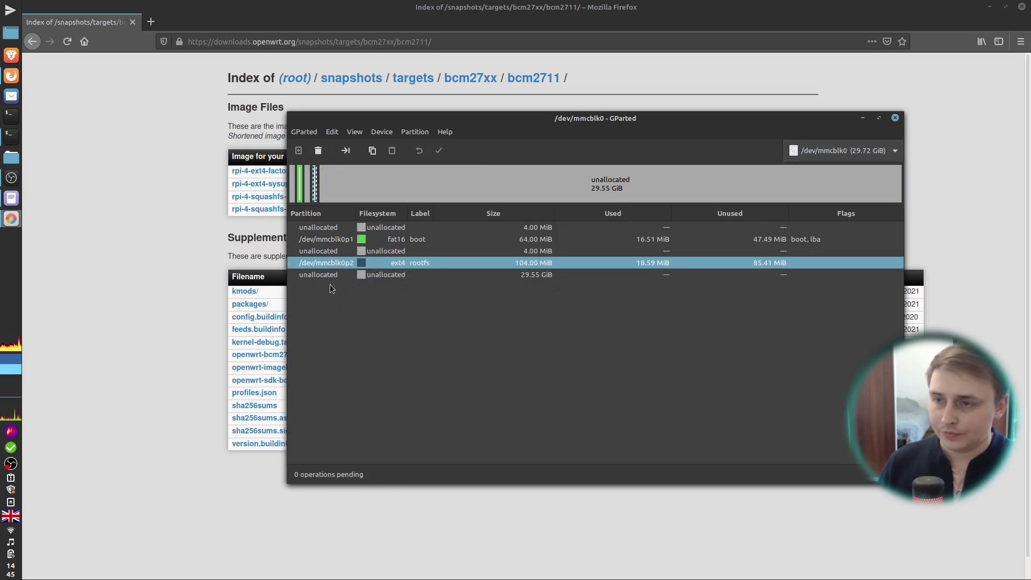
click(346, 150)
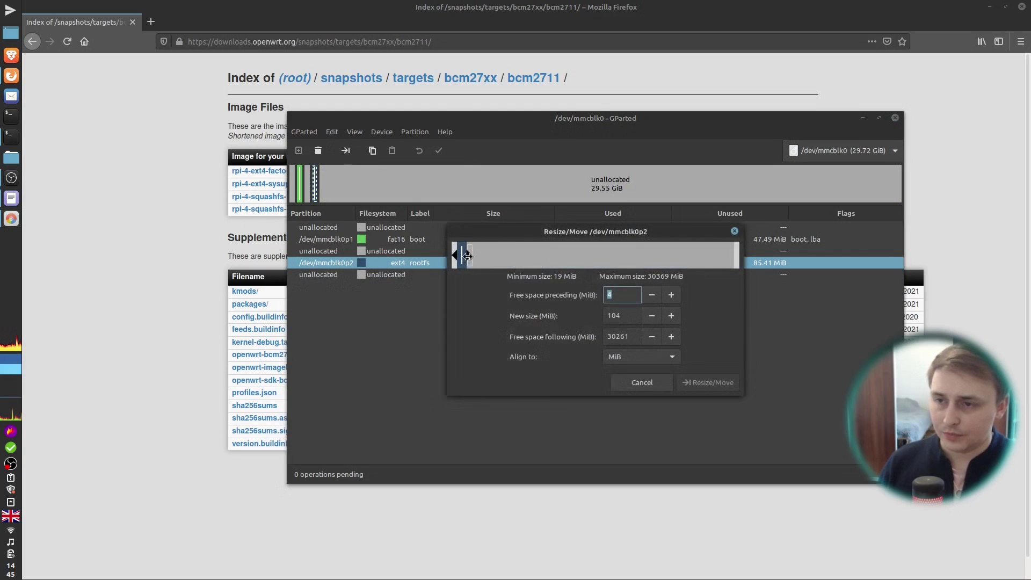
drag(470, 257, 754, 267)
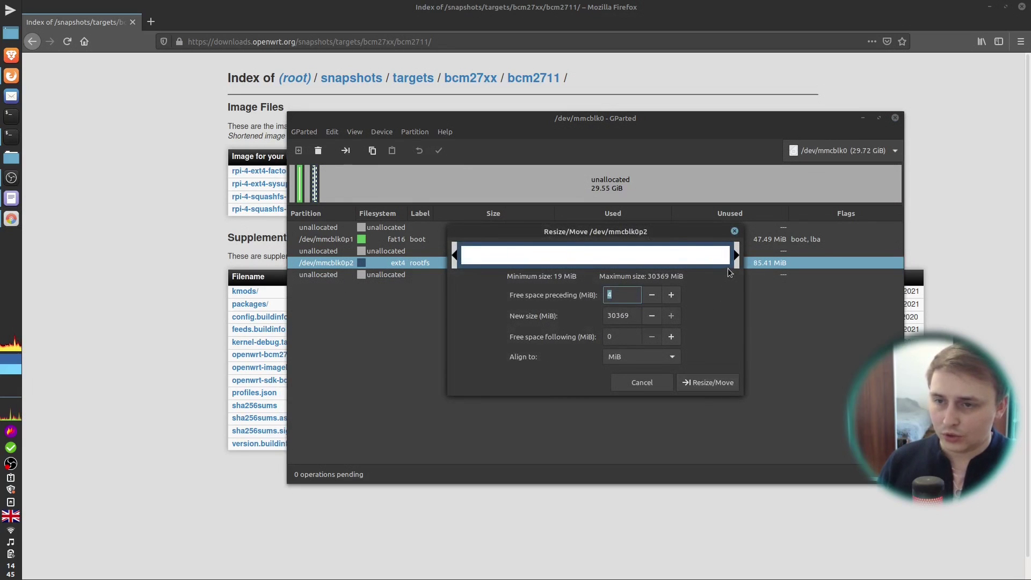
click(710, 383)
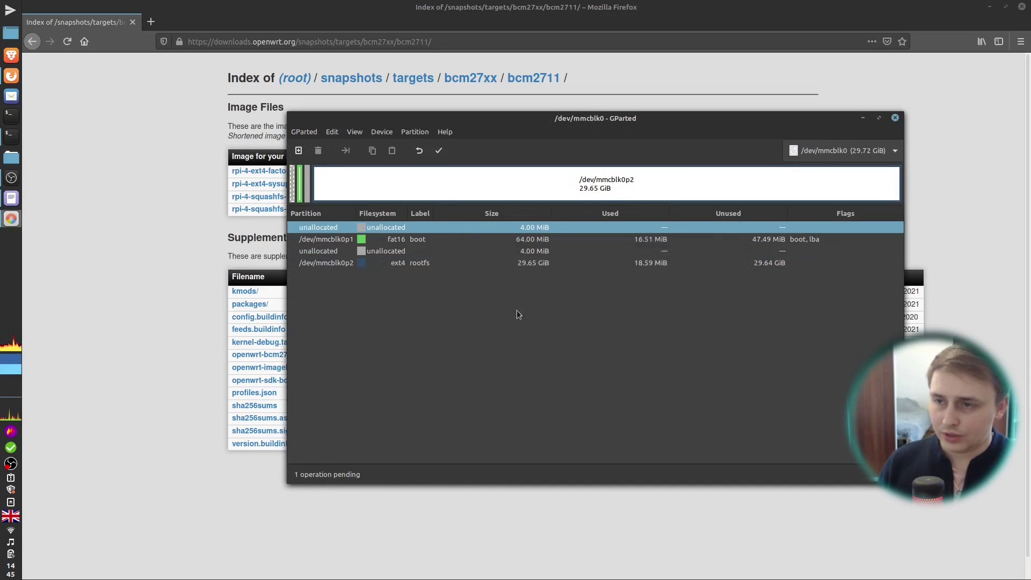
Step: Apply the queued resize to /dev/mmcblk0, then close GParted
click(437, 151)
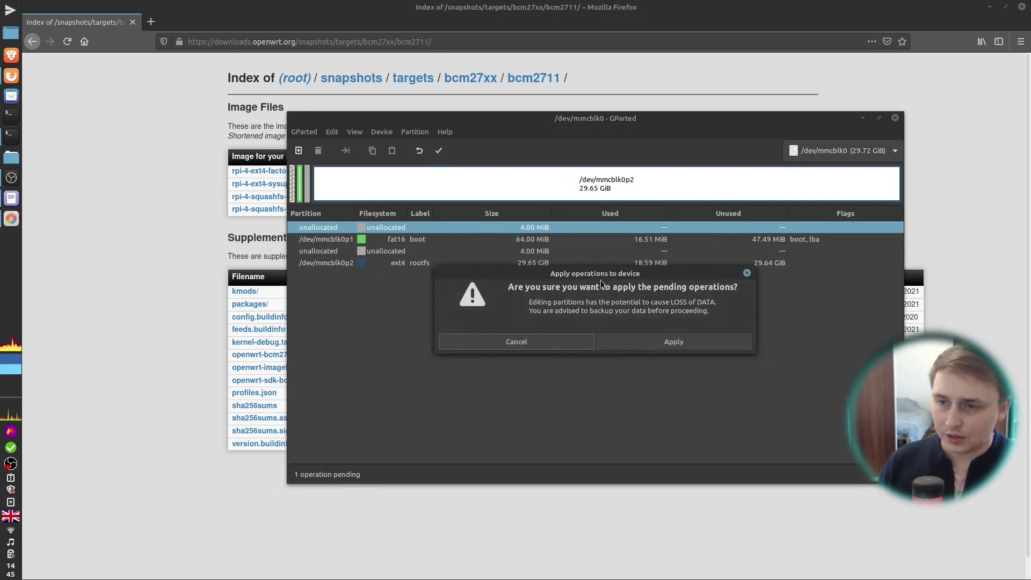
click(654, 341)
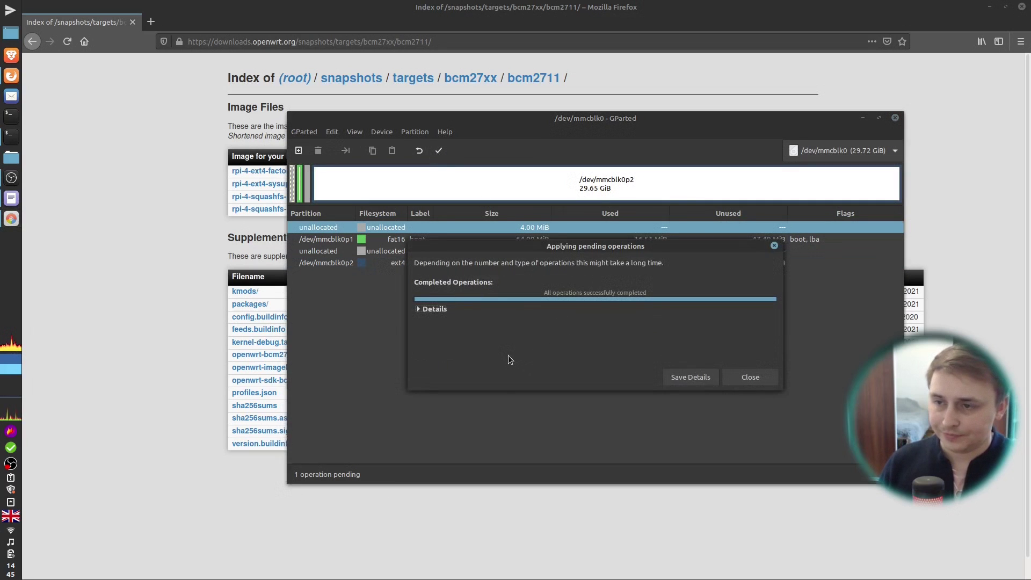
click(749, 378)
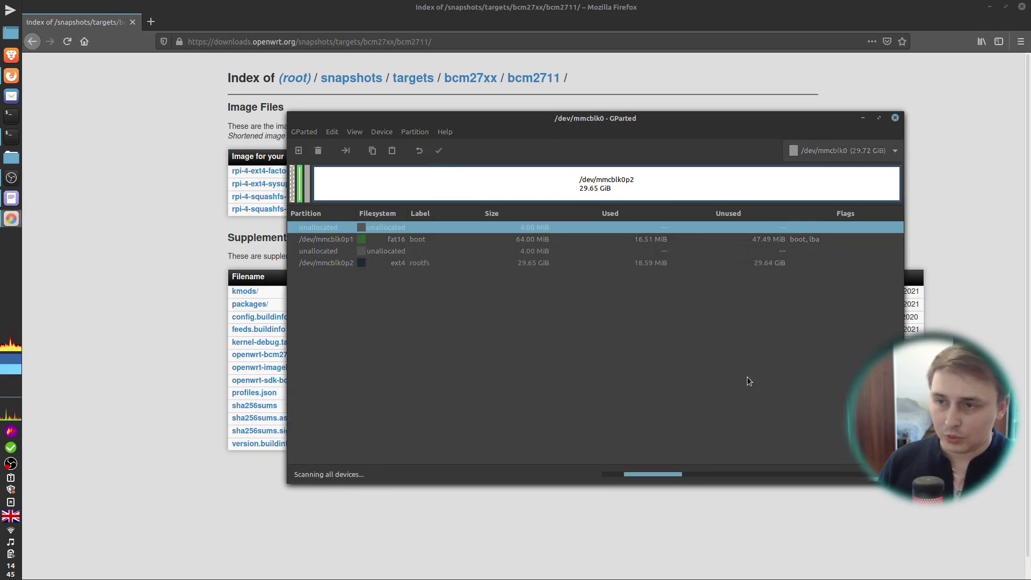
click(895, 119)
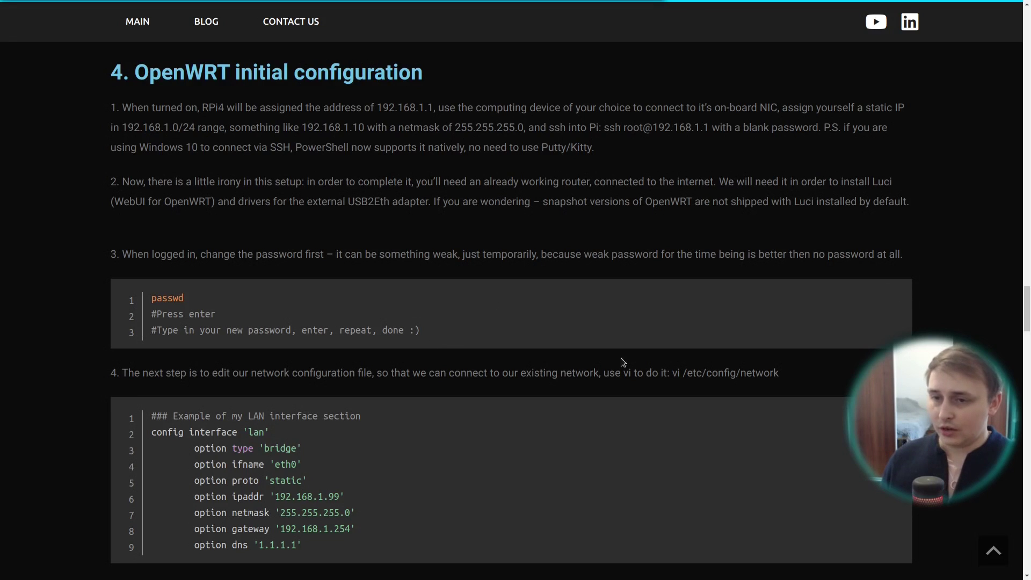
drag(671, 372, 779, 372)
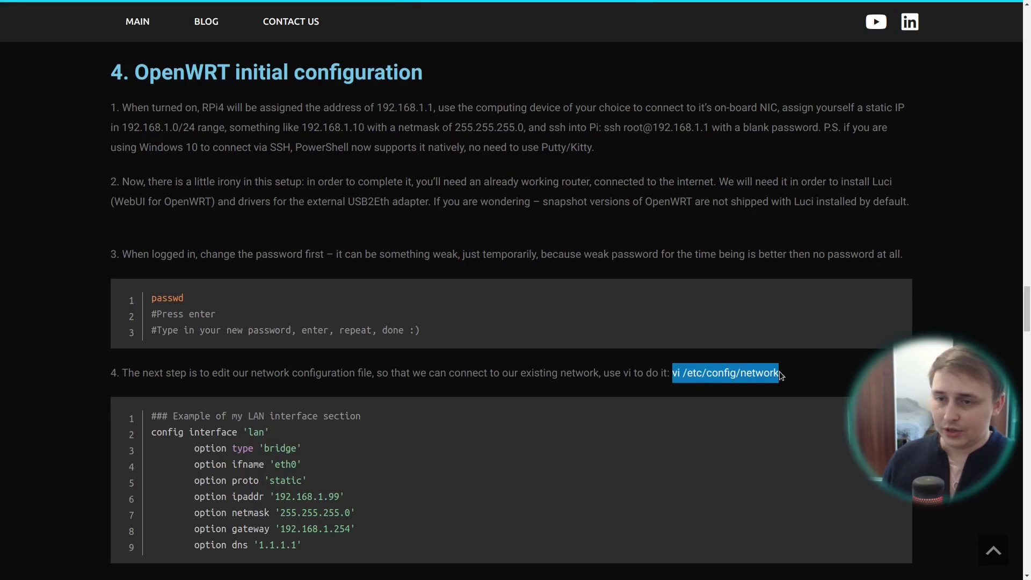
click(673, 379)
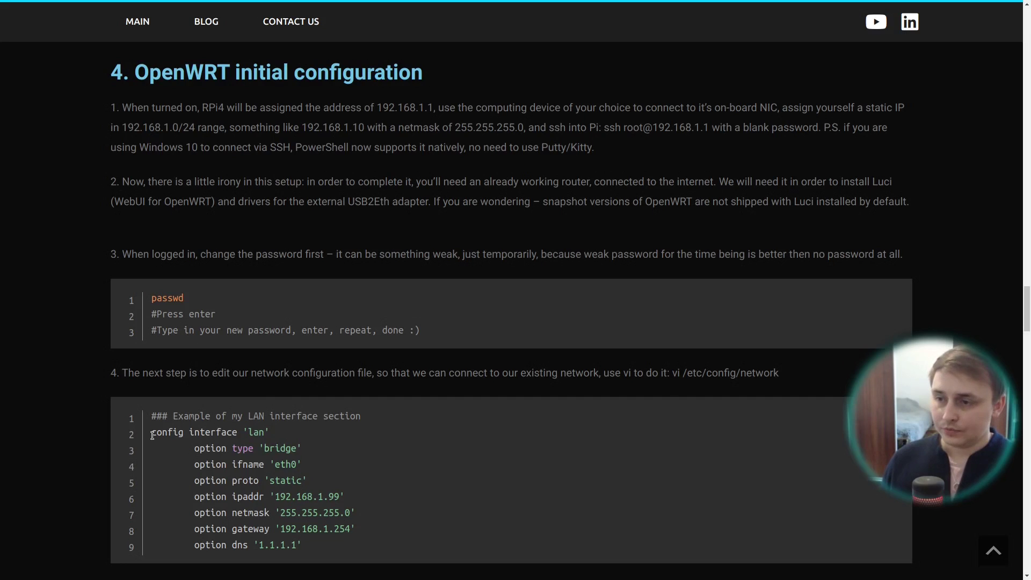
drag(151, 432, 318, 547)
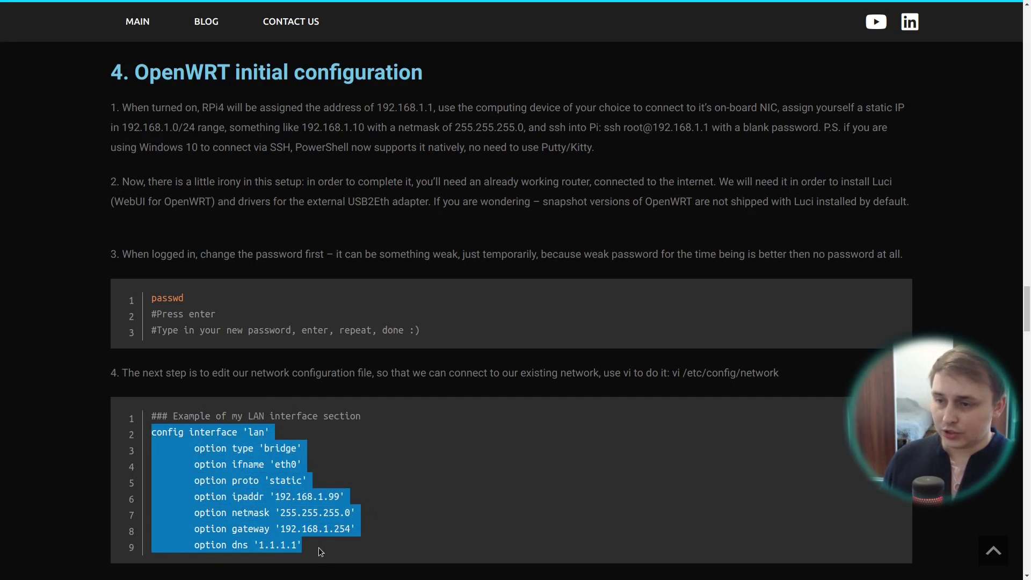
click(317, 544)
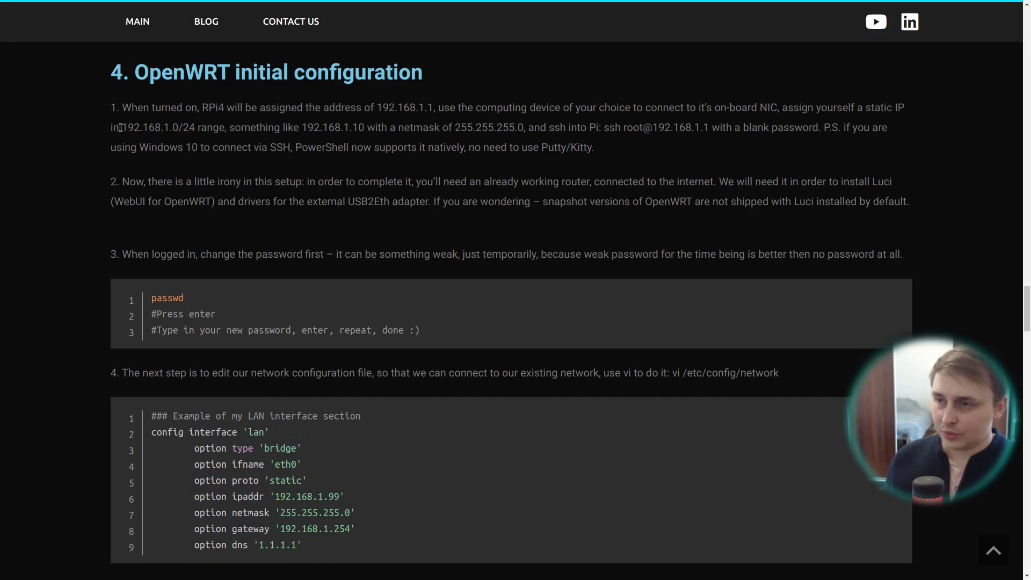
drag(122, 127, 194, 127)
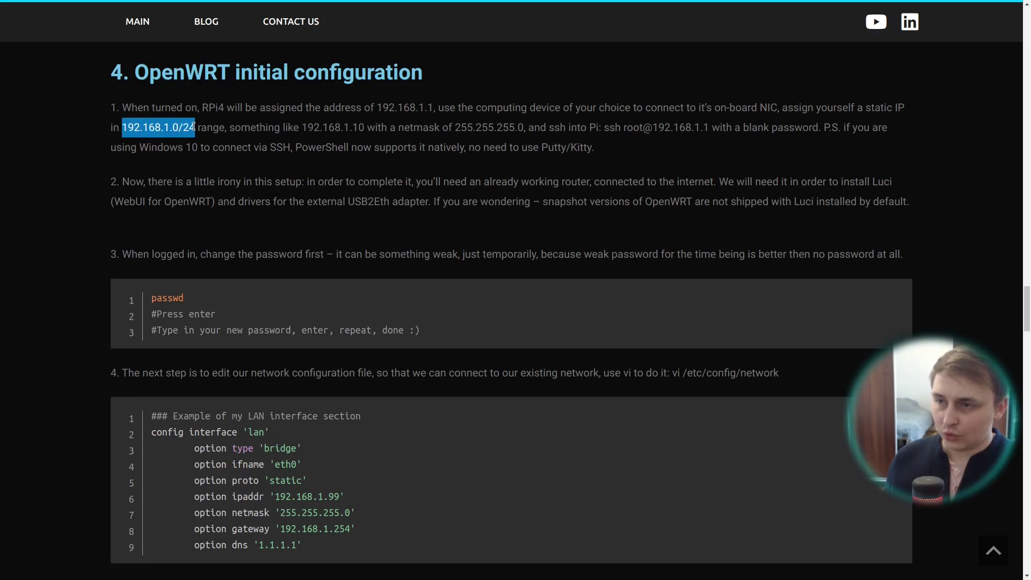
click(194, 127)
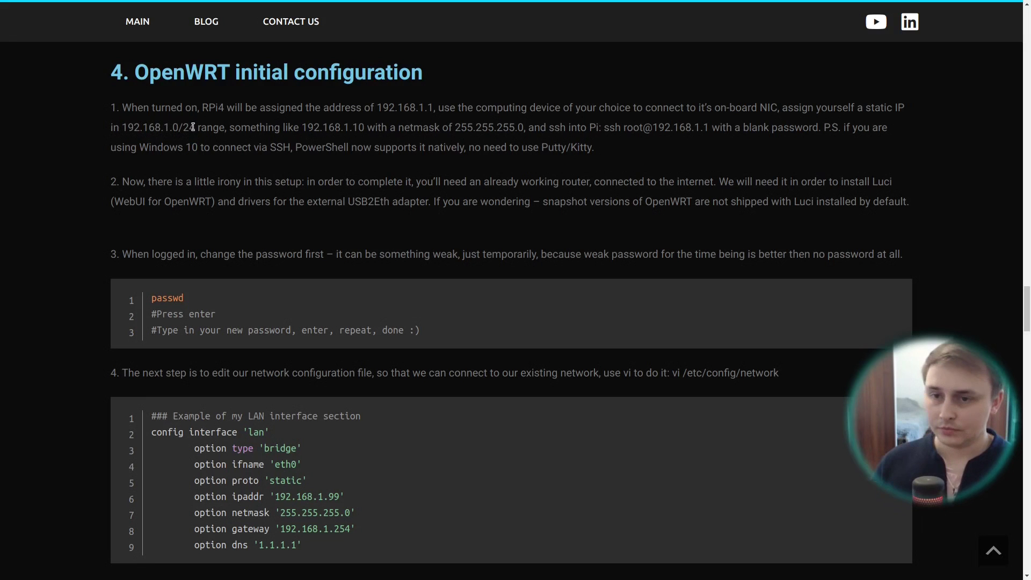
key(ctrl+alt+Right)
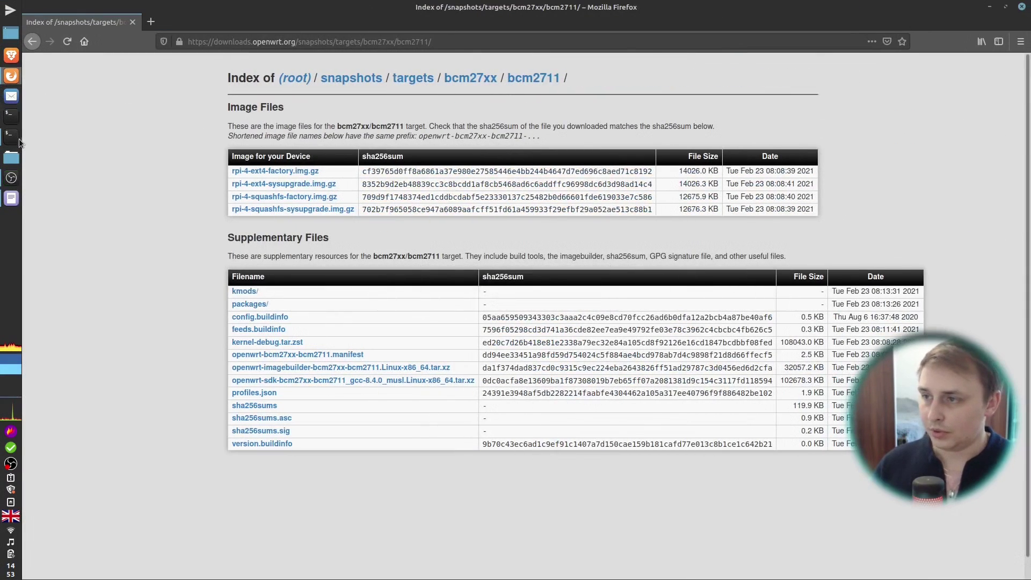
Step: Ping 192.168.1.1 in Tilix to confirm the Pi replies, then stop it
click(11, 137)
text(ping)
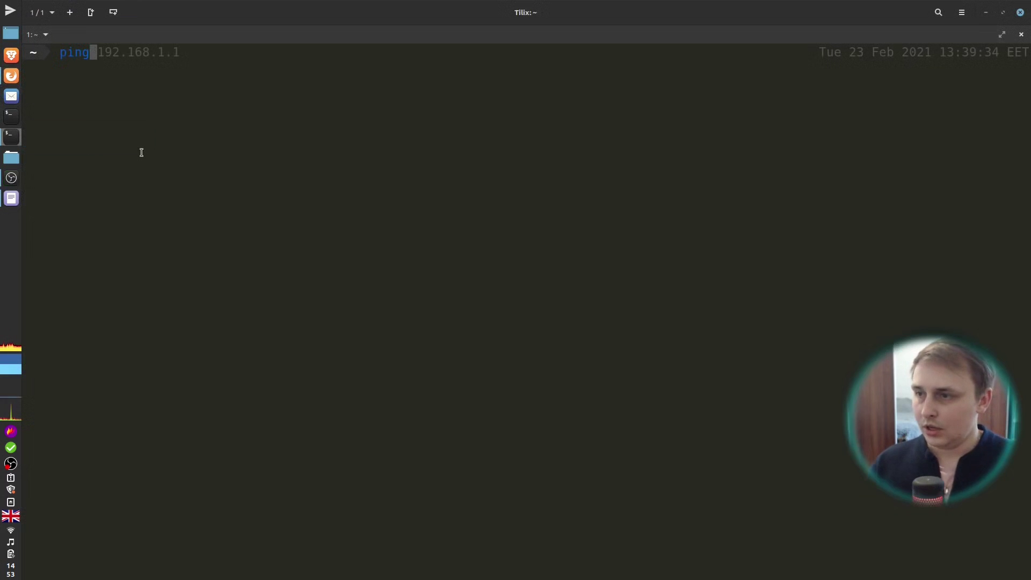
key(Right)
key(Return)
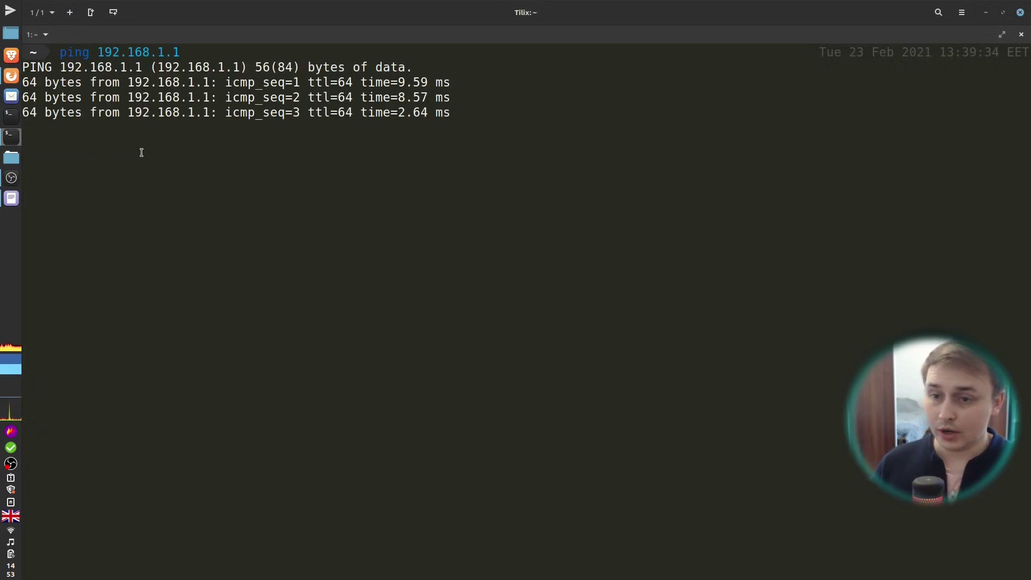
key(ctrl+c)
Step: SSH to 192.168.1.1 and accept the host key, aborting the failed password prompt
text(s)
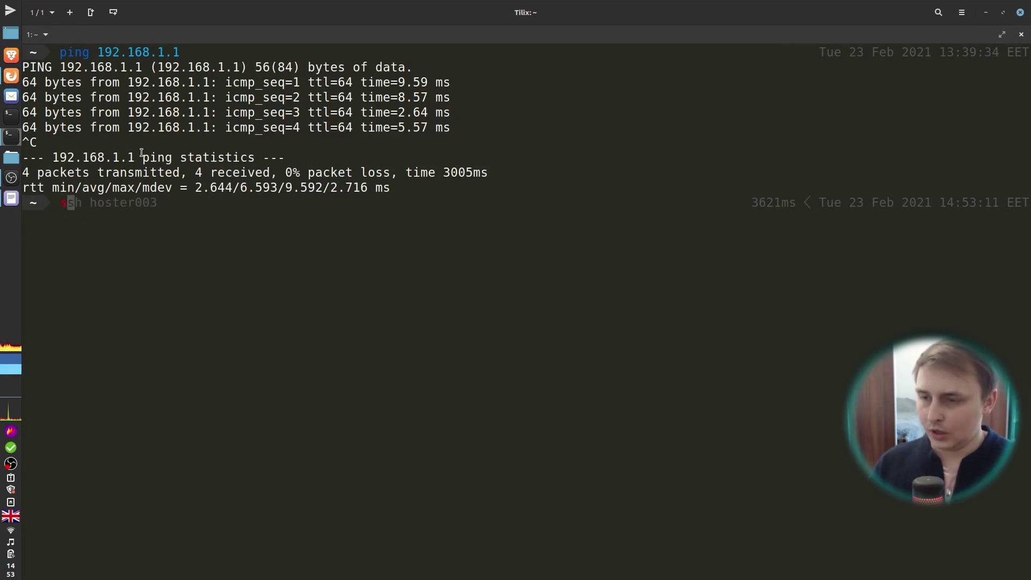
text(sh )
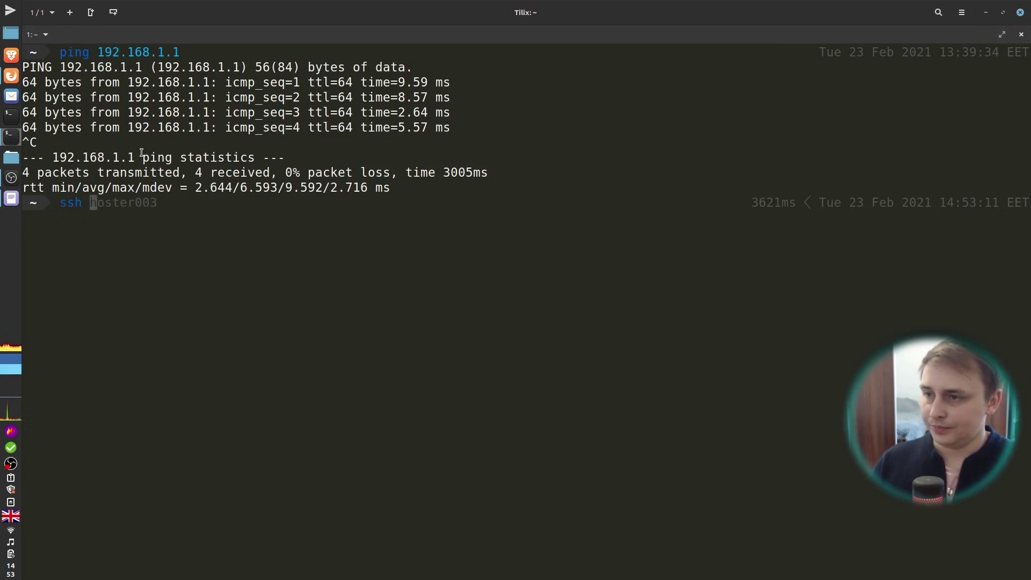
text(192.168.1.1)
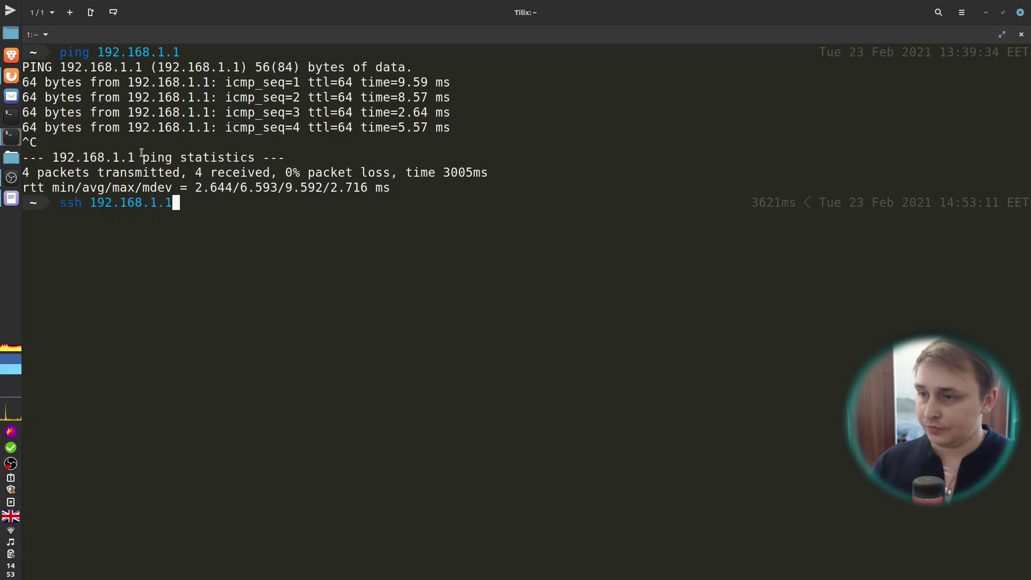
key(Return)
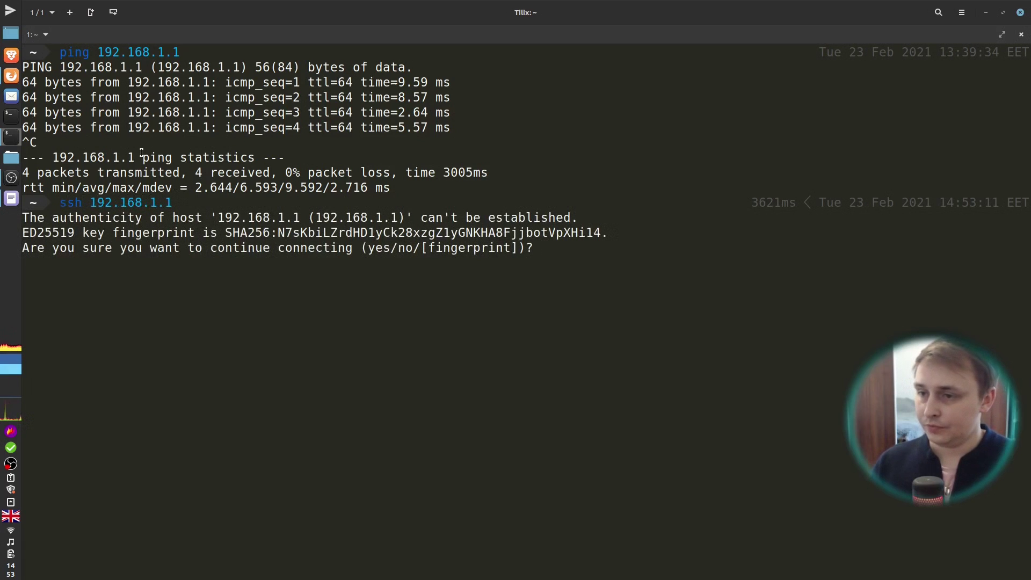
text(yes)
key(Return)
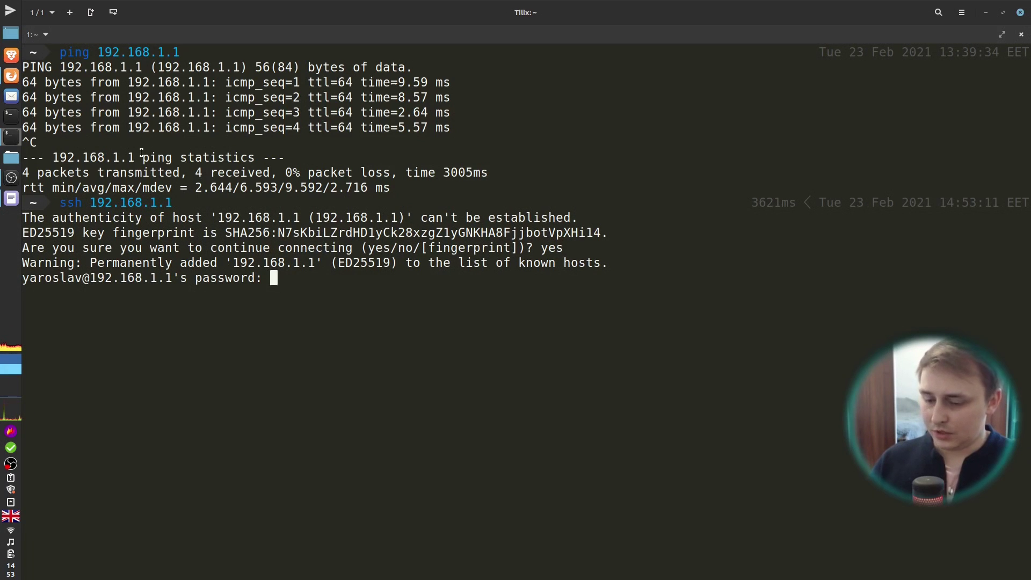
key(Return)
key(ctrl+c)
key(Up)
key(ctrl+Left)
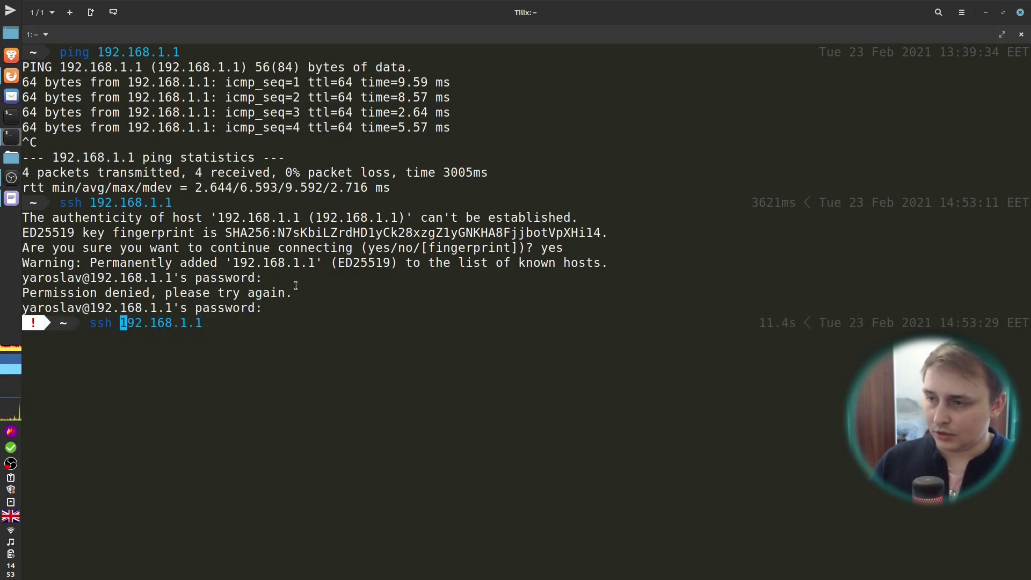
text(root)
text(@)
key(Return)
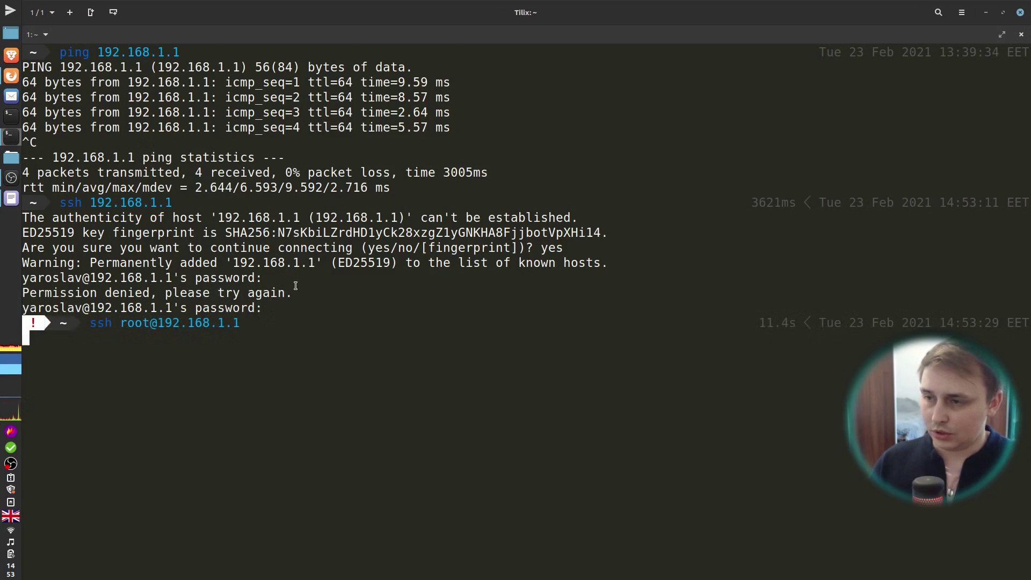
key(Return)
key(Return)
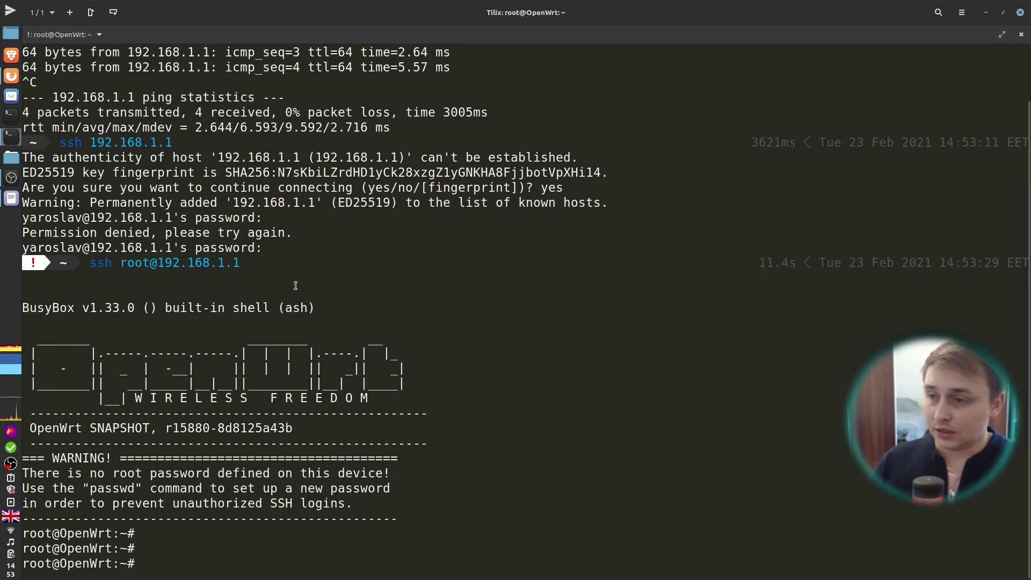
Step: Change the OpenWrt root password with passwd, entering the new password twice
text(passwd)
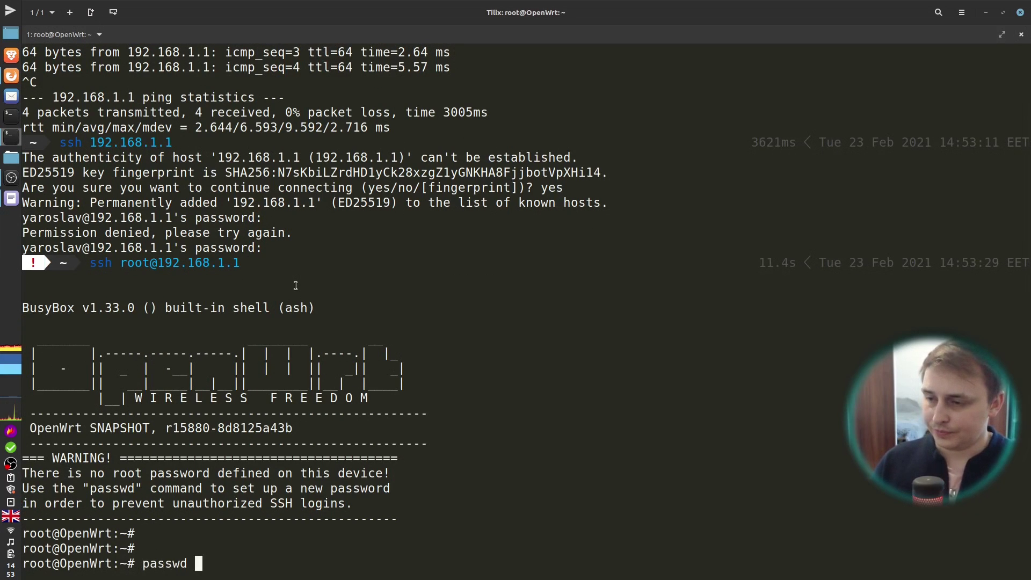
key(Return)
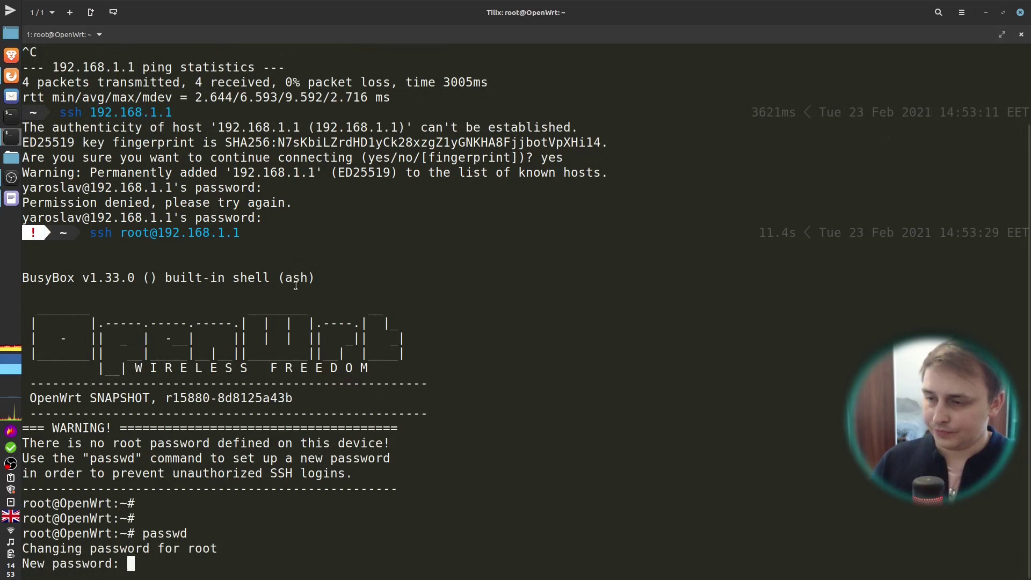
key(Return)
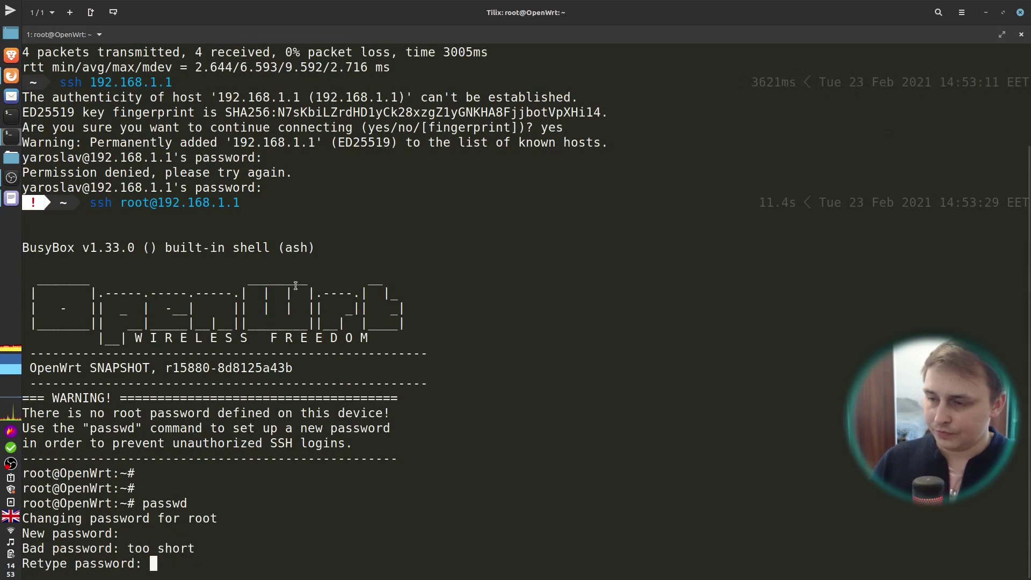
key(Return)
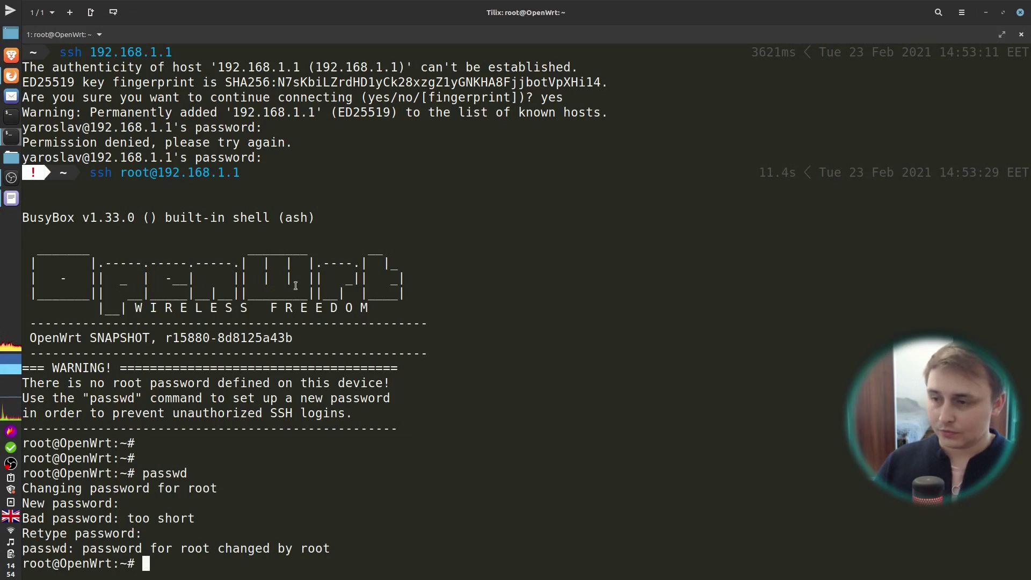
Step: Open /etc/config/network in vi and move to the lan interface
text(vi /etc/)
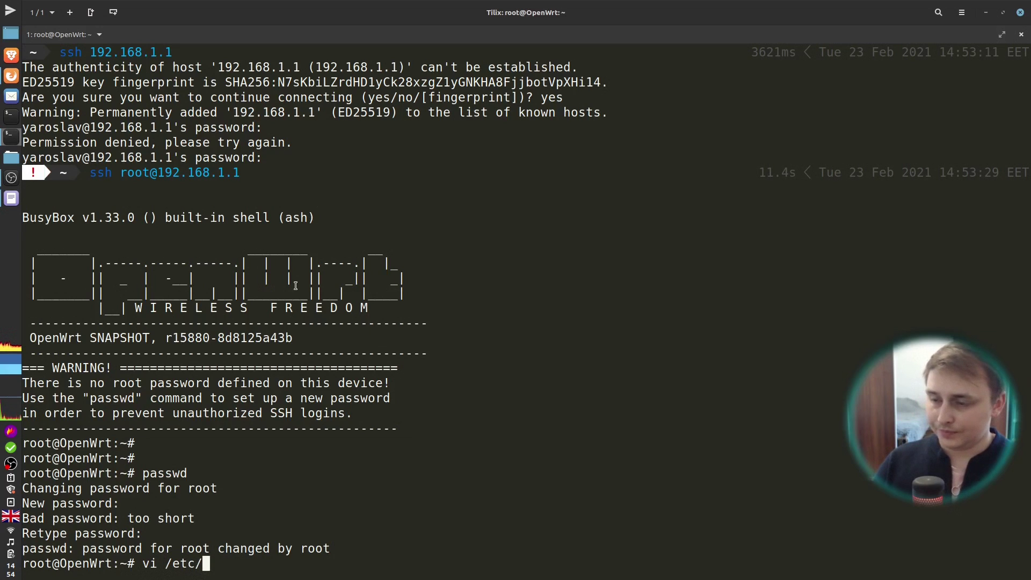
text(co)
key(Tab)
text(n)
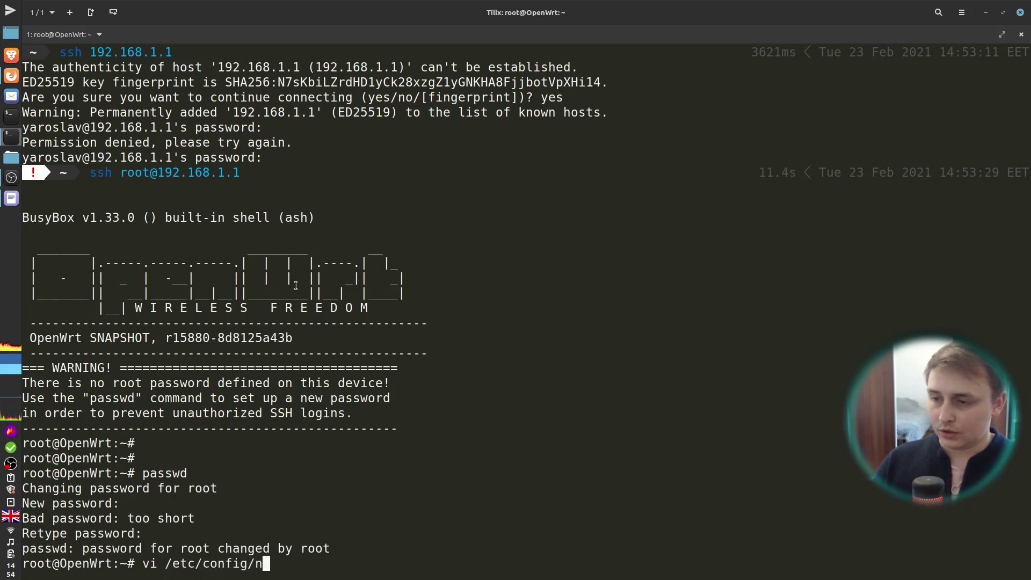
key(Tab)
key(Return)
key(Down)
key(Down)
key(Down)
key(Down)
key(Down)
key(Down)
key(Down)
key(Down)
key(Down)
key(Down)
key(Down)
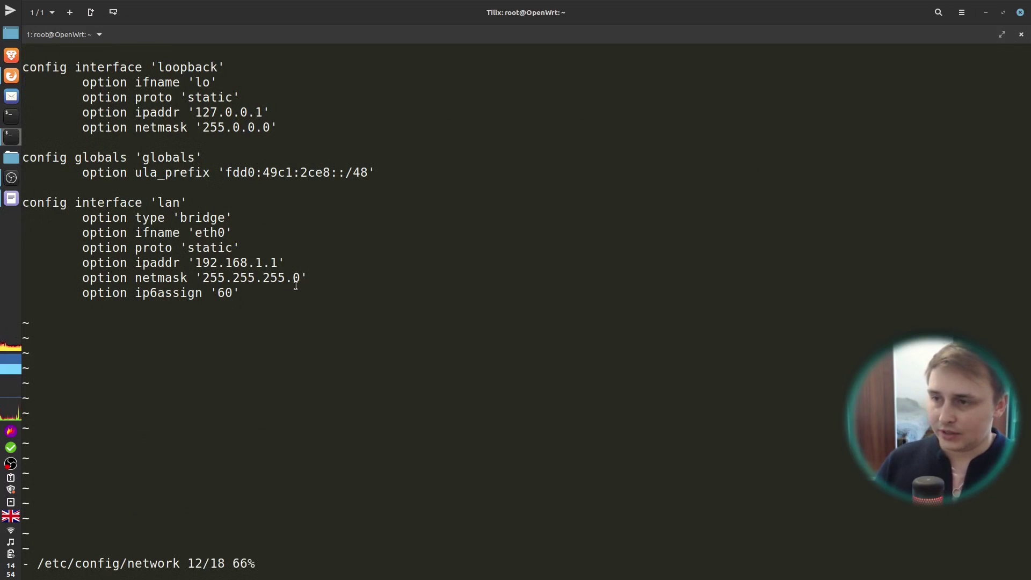
Step: Replace the lan ip6assign '60' option with gateway '192.168.1.254'
key(i)
key(Down)
key(Down)
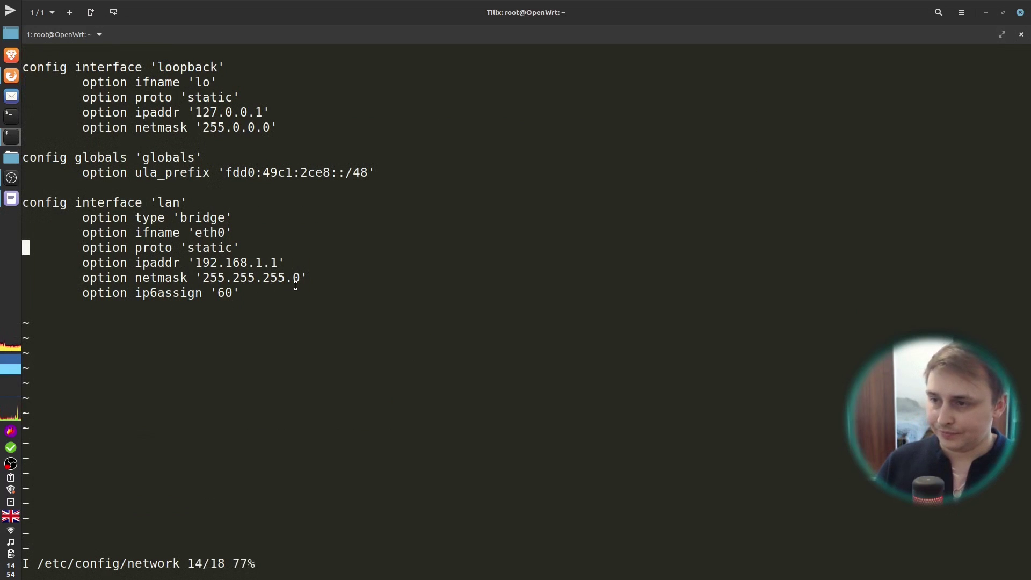
key(Up)
key(Down)
key(Down)
key(Right)
key(Right)
key(Right)
key(Right)
key(Right)
key(Right)
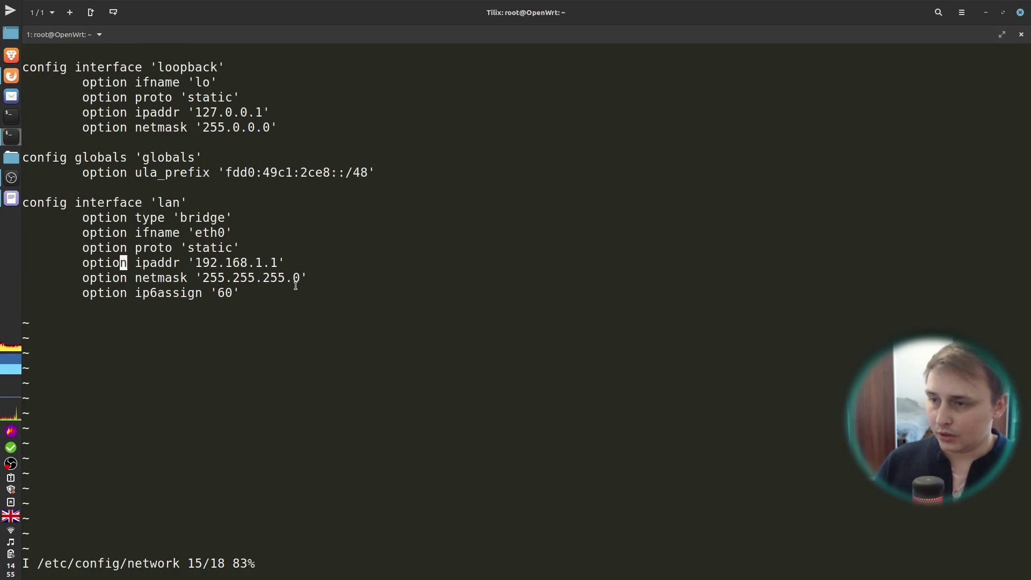
key(Down)
key(Right)
key(Down)
key(Right)
key(Right)
key(Right)
key(Right)
key(Right)
key(Right)
key(Right)
key(Right)
key(Right)
key(Right)
key(Right)
key(Right)
key(Right)
key(Right)
key(Right)
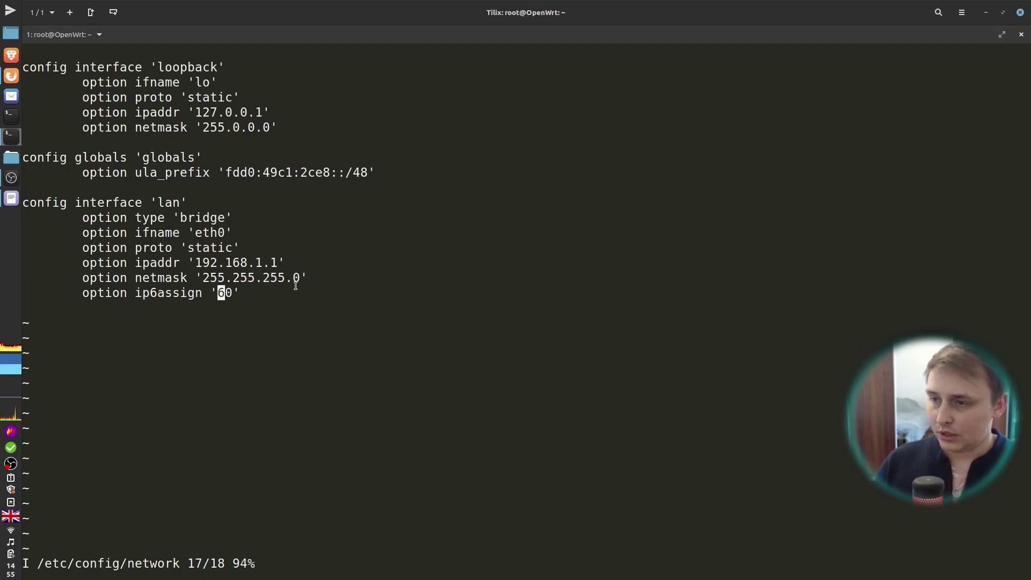
key(BackSpace)
key(BackSpace)
key(BackSpace)
key(BackSpace)
key(BackSpace)
key(BackSpace)
key(BackSpace)
key(BackSpace)
key(BackSpace)
key(BackSpace)
key(BackSpace)
key(BackSpace)
key(BackSpace)
key(BackSpace)
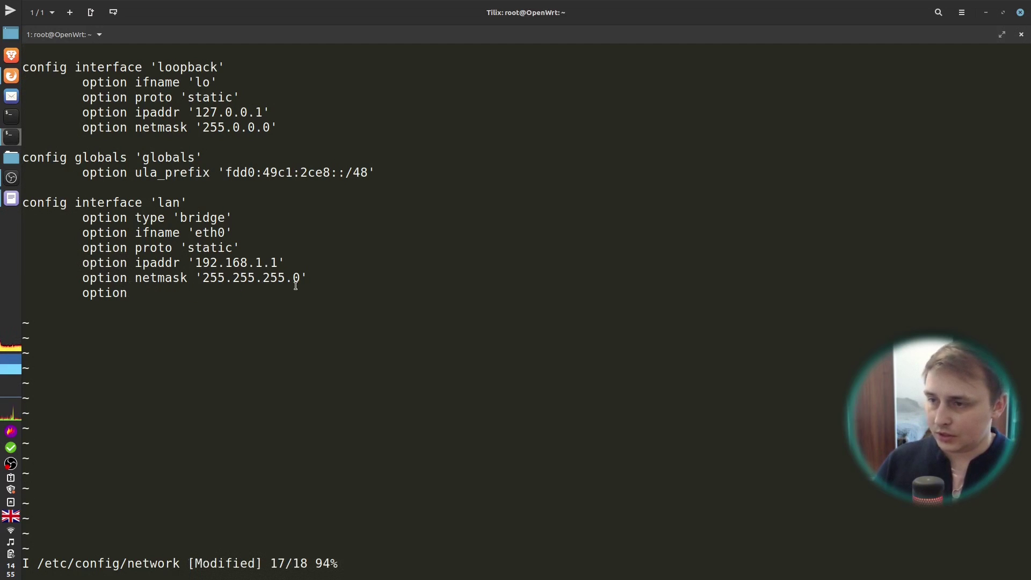
text(ga)
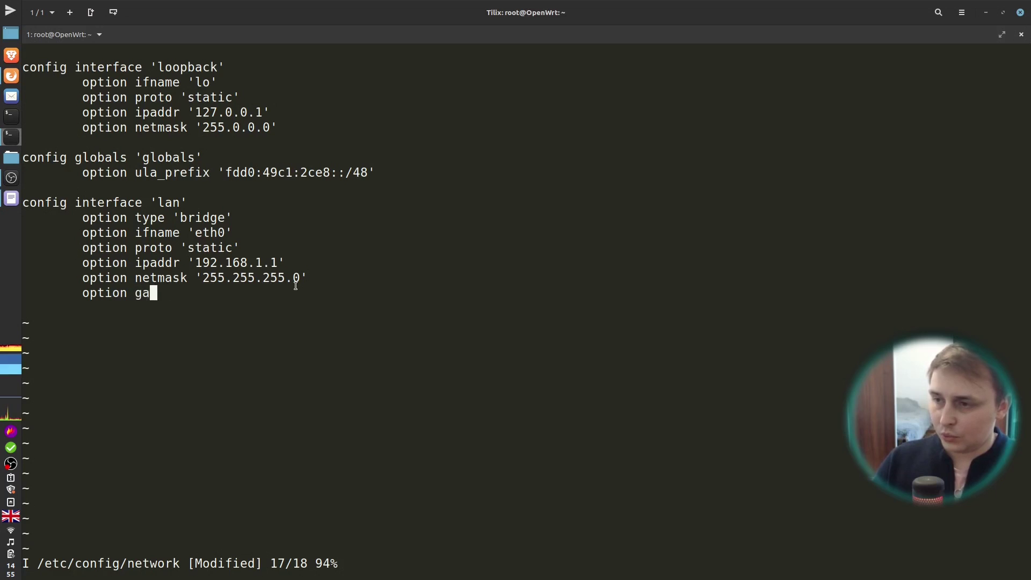
text(teway '')
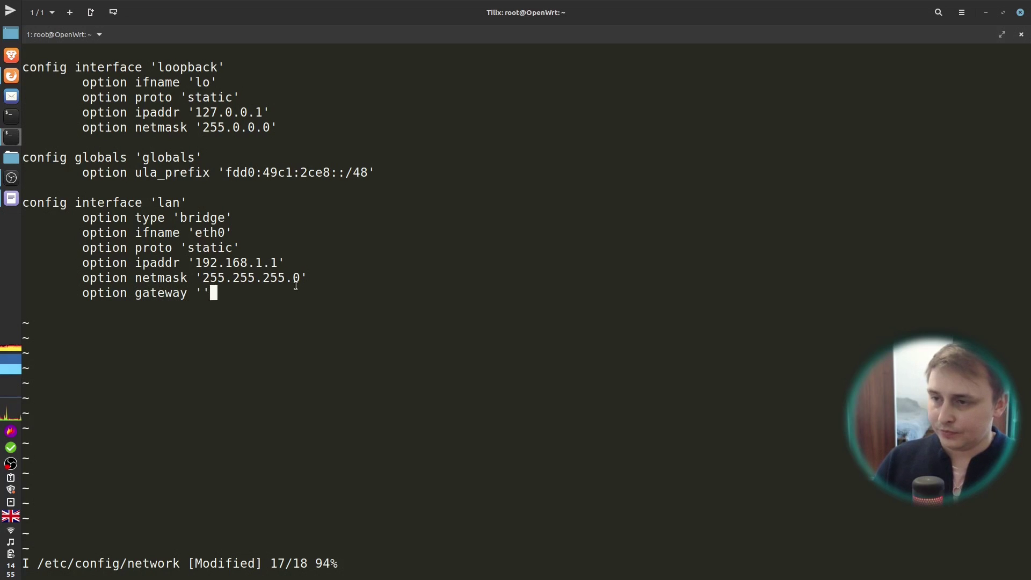
text(192.1)
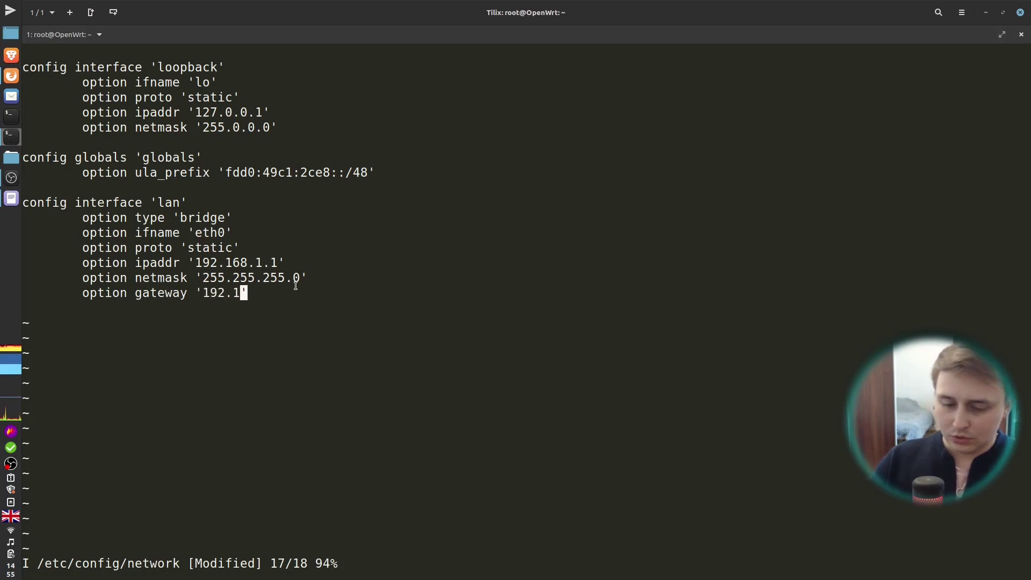
text(69)
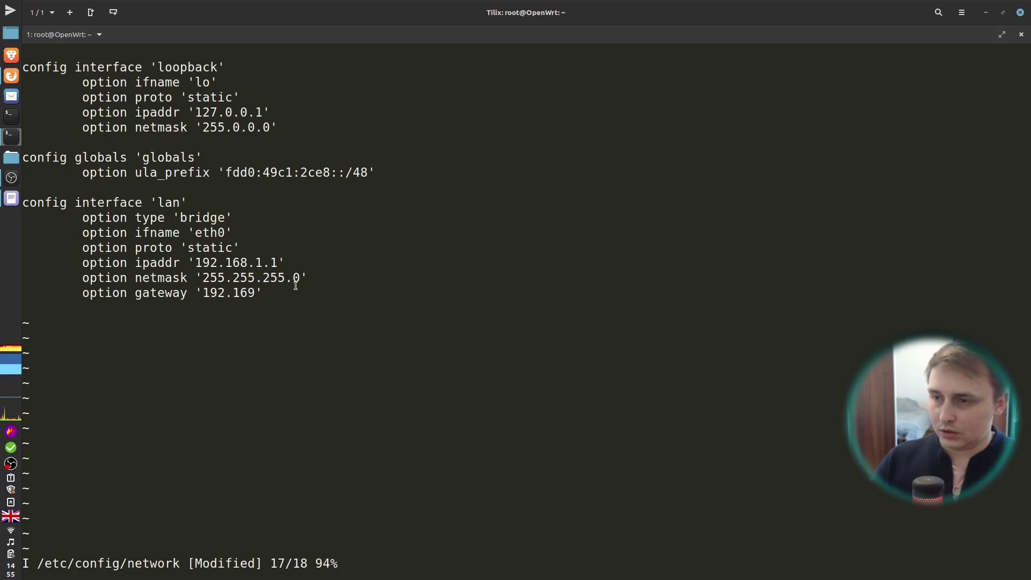
key(BackSpace)
text(8.1.254)
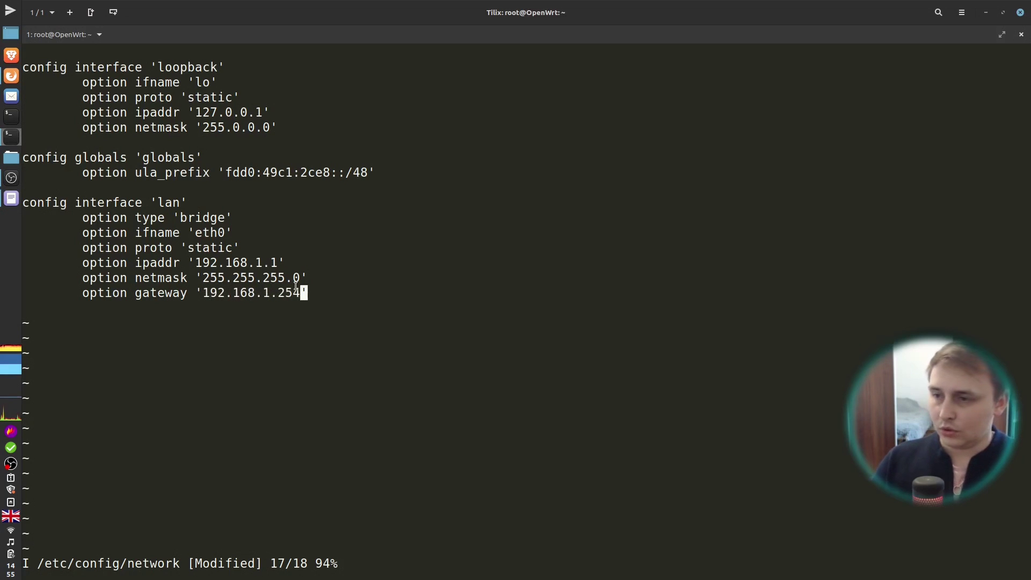
key(Right)
Step: Add option dns '1.1.1.1' on a new line, then leave insert mode and enter :wq
key(Return)
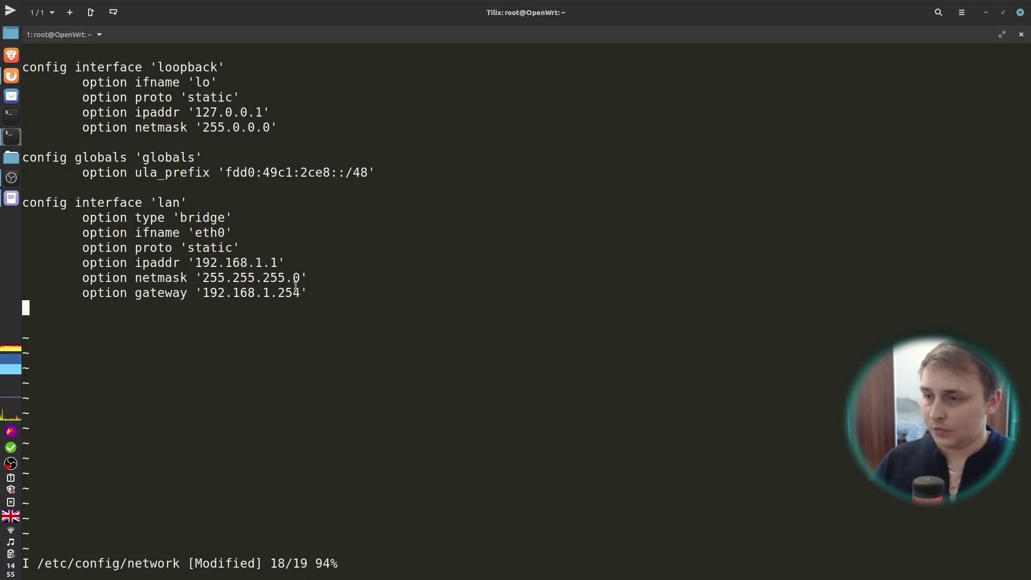
text(o)
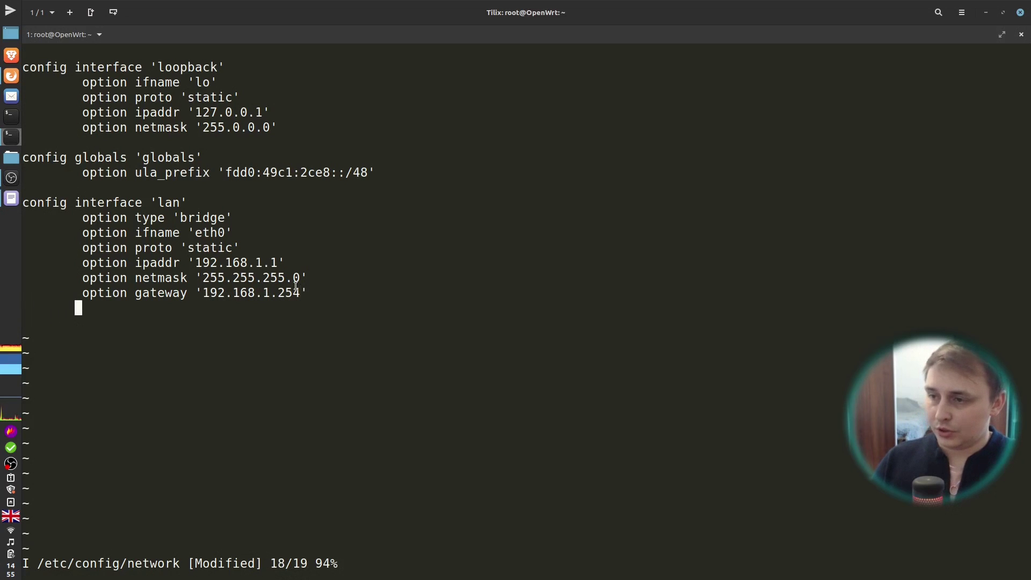
text(ption )
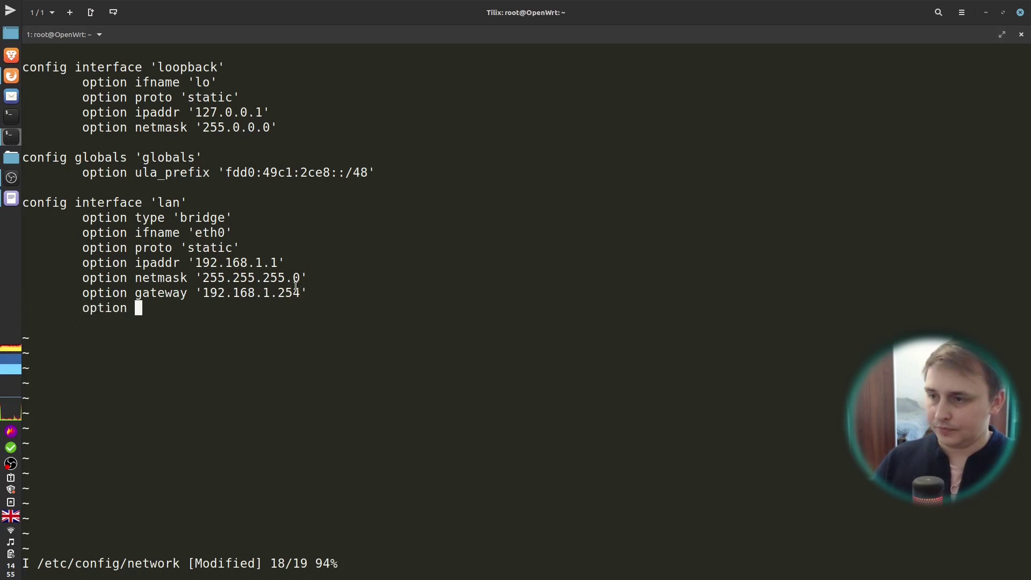
text(dns '')
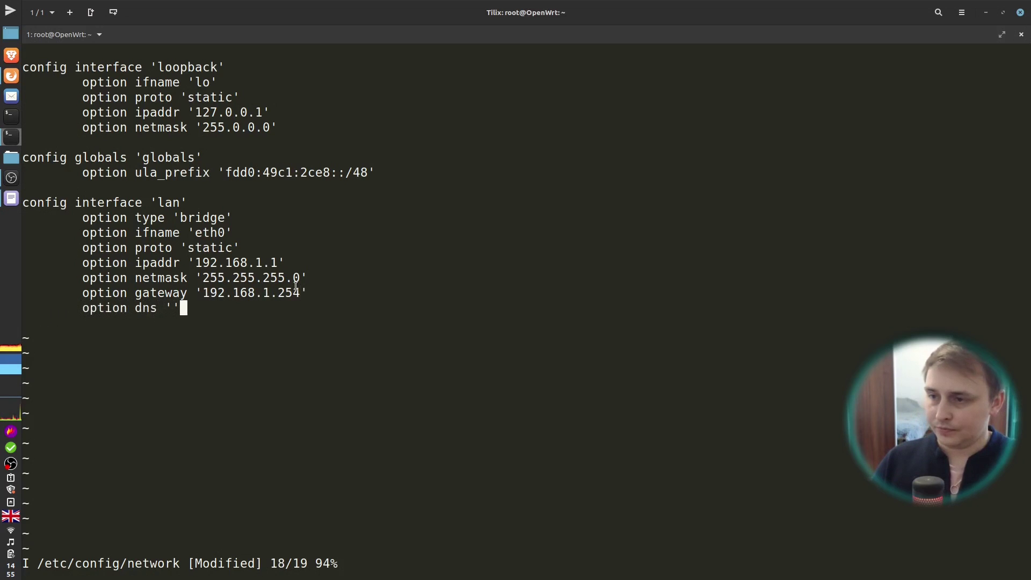
key(Left)
text(1.1.1.)
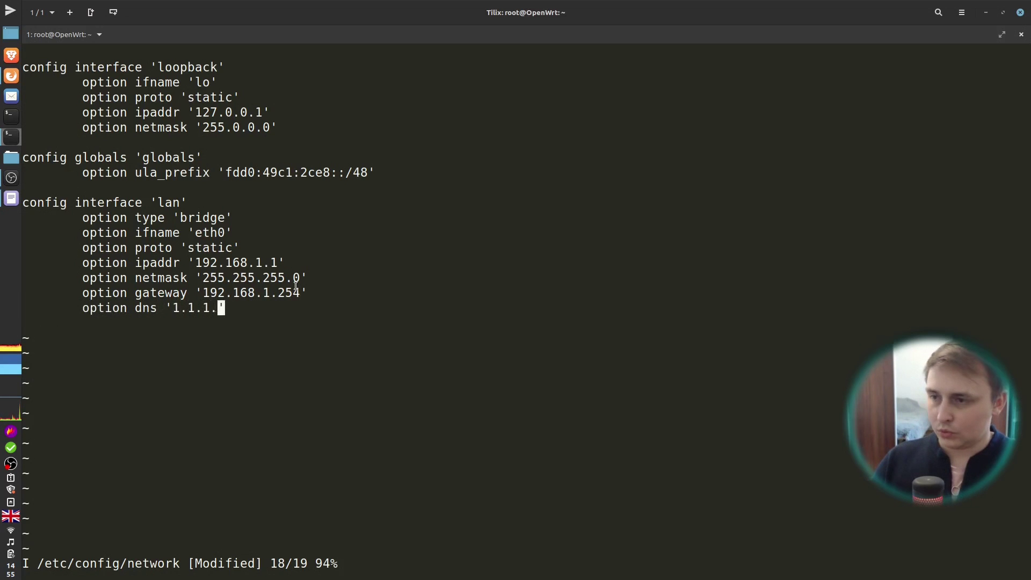
text(1)
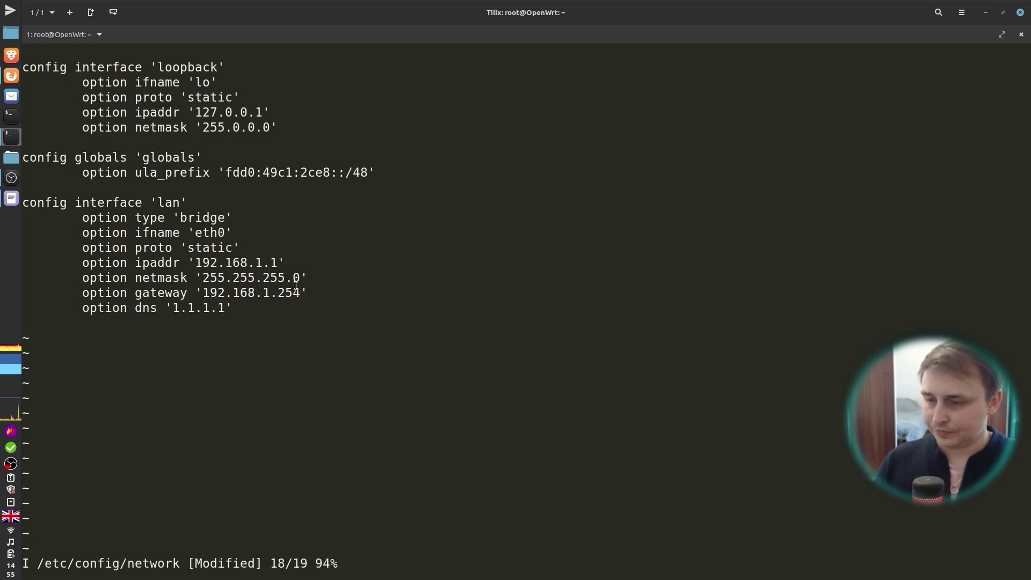
key(Escape)
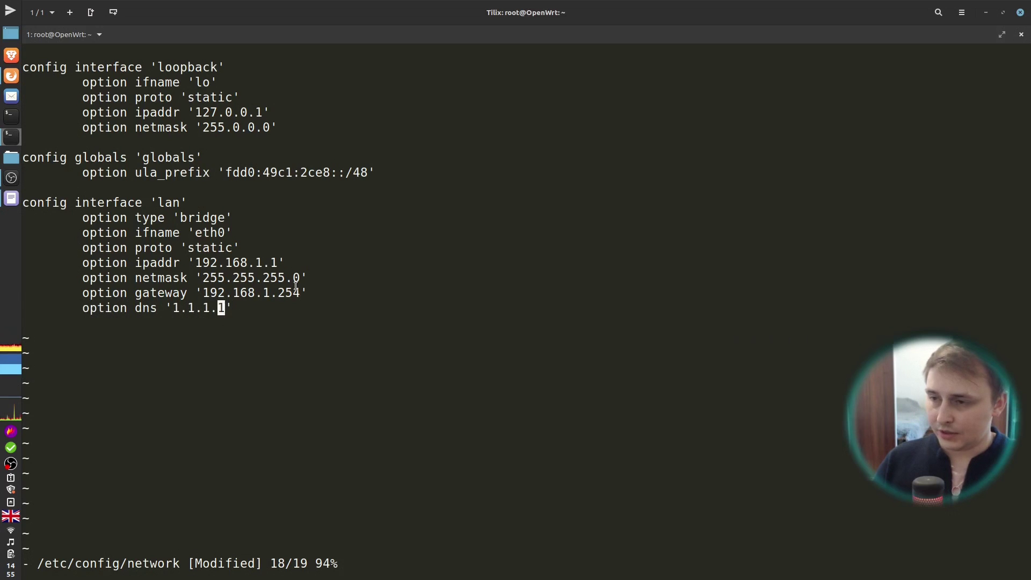
text(:)
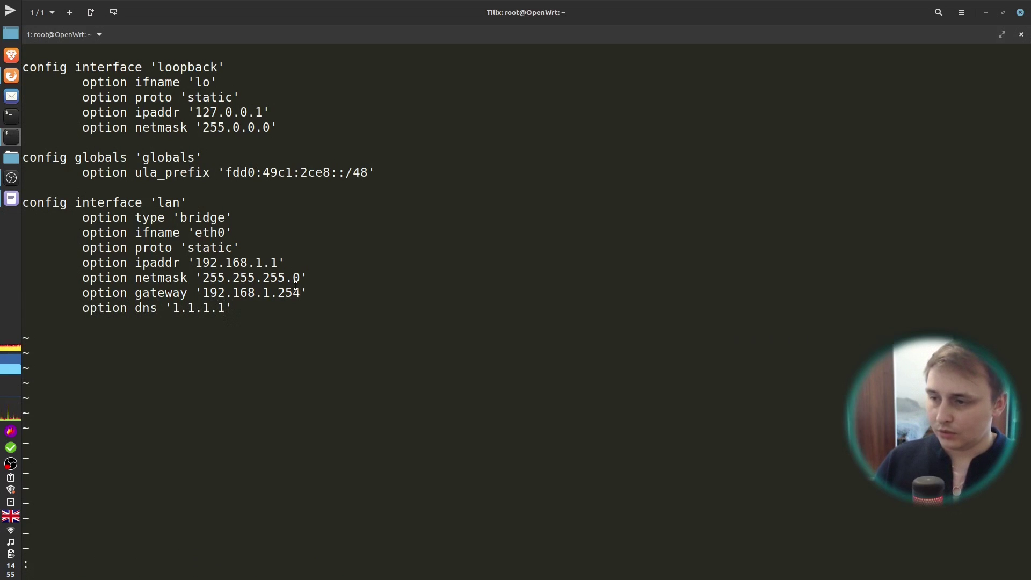
text(wq)
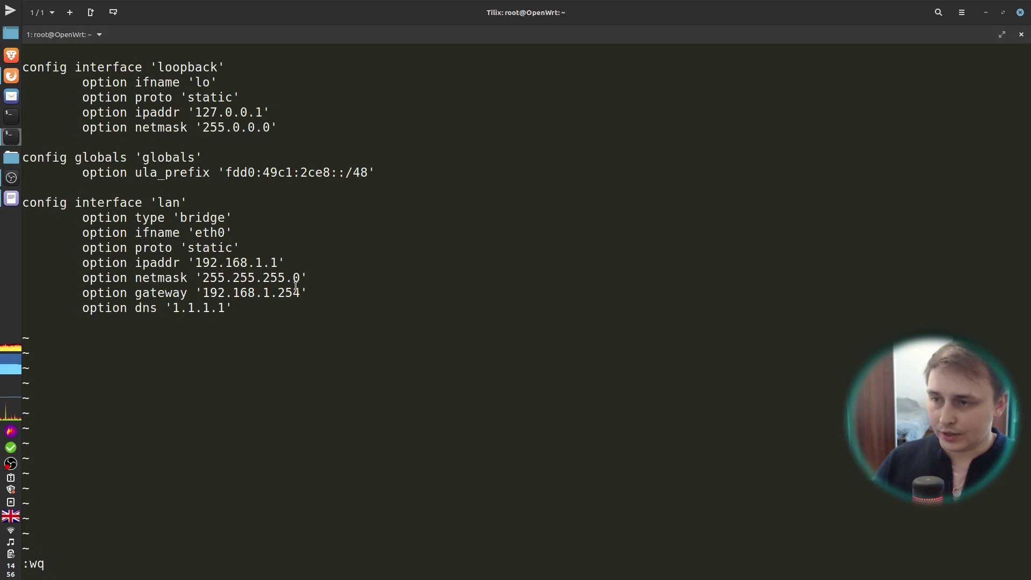
Step: Save the network file and run 'service network restart'
key(Return)
text(se)
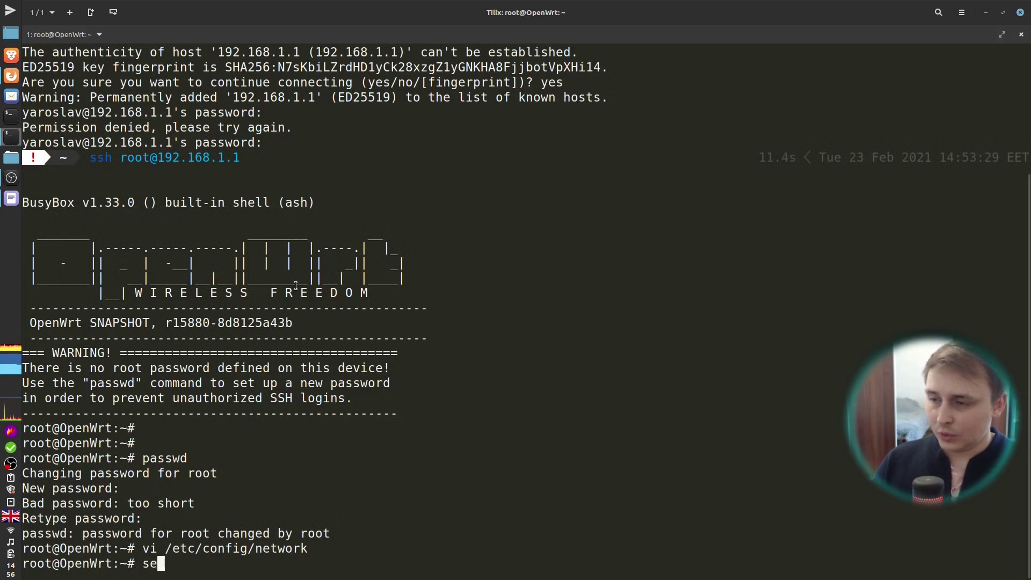
text(rvice )
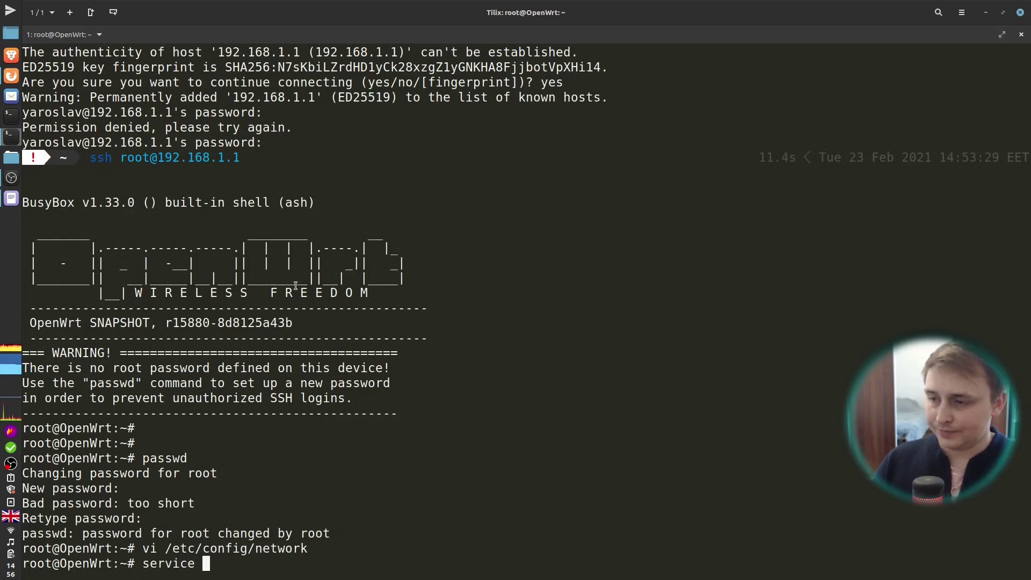
text(res)
key(BackSpace)
key(BackSpace)
key(BackSpace)
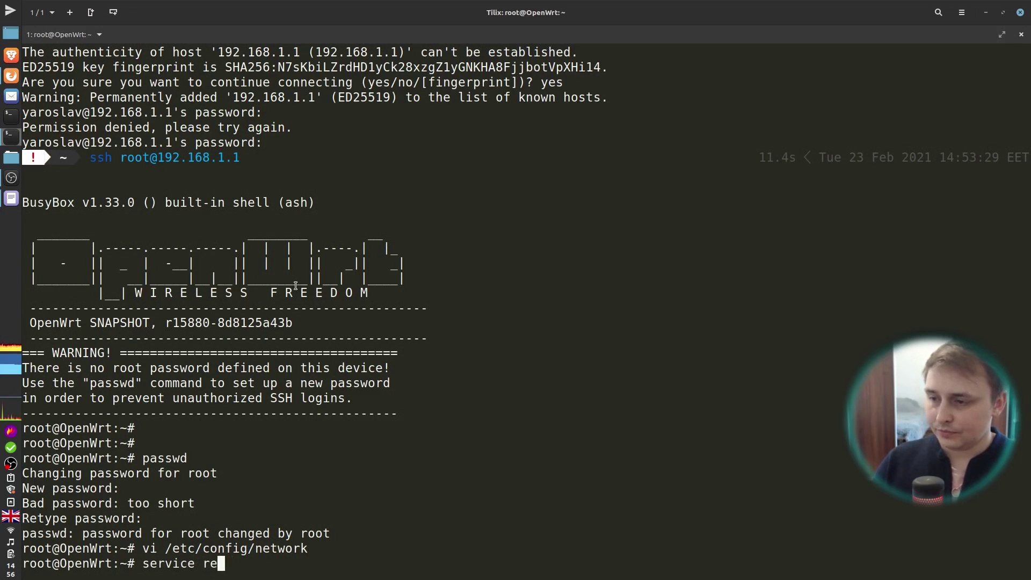
text(network restart)
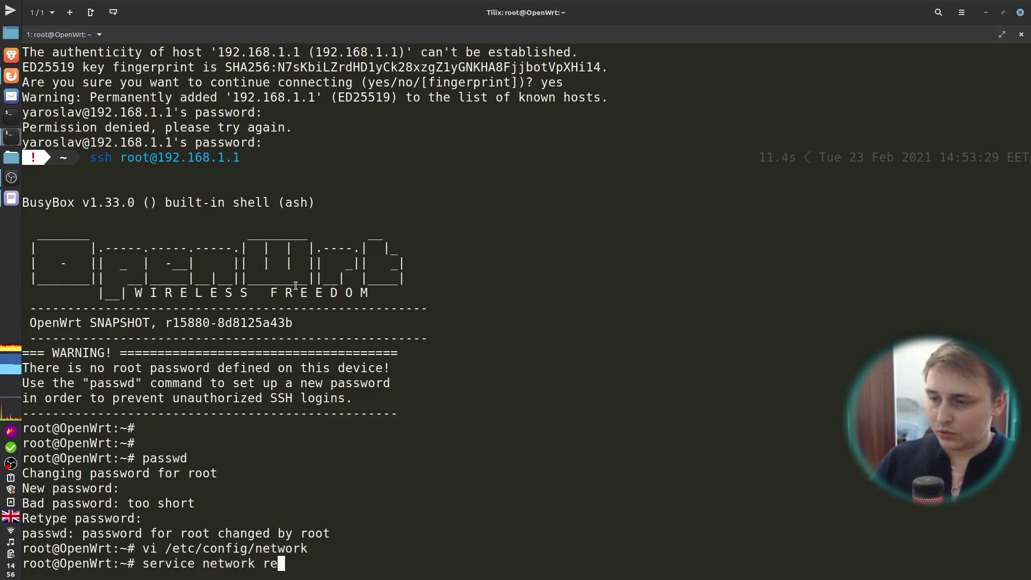
key(Return)
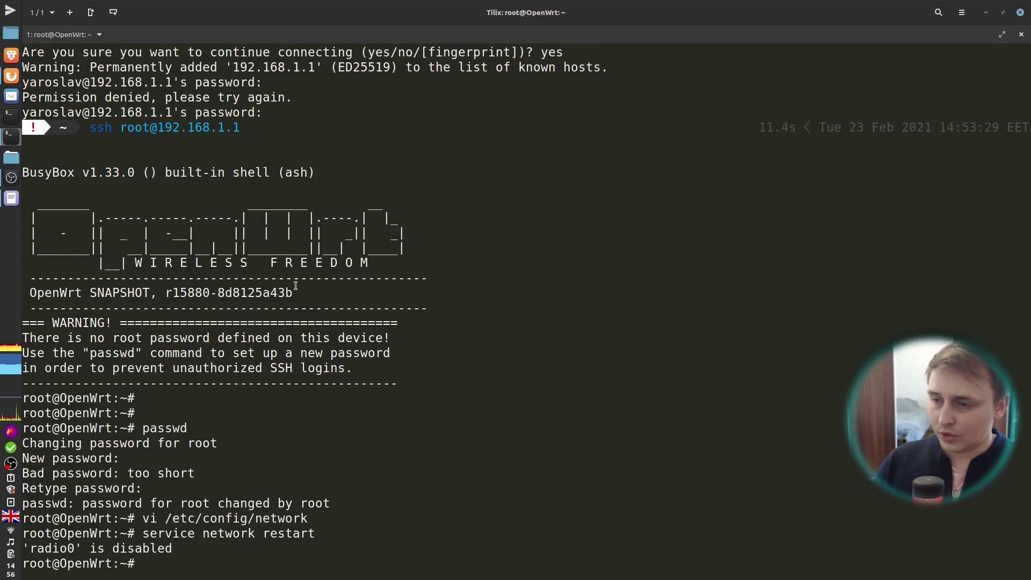
Step: Ping google.com until replies show 0% packet loss, then stop it
text(ping )
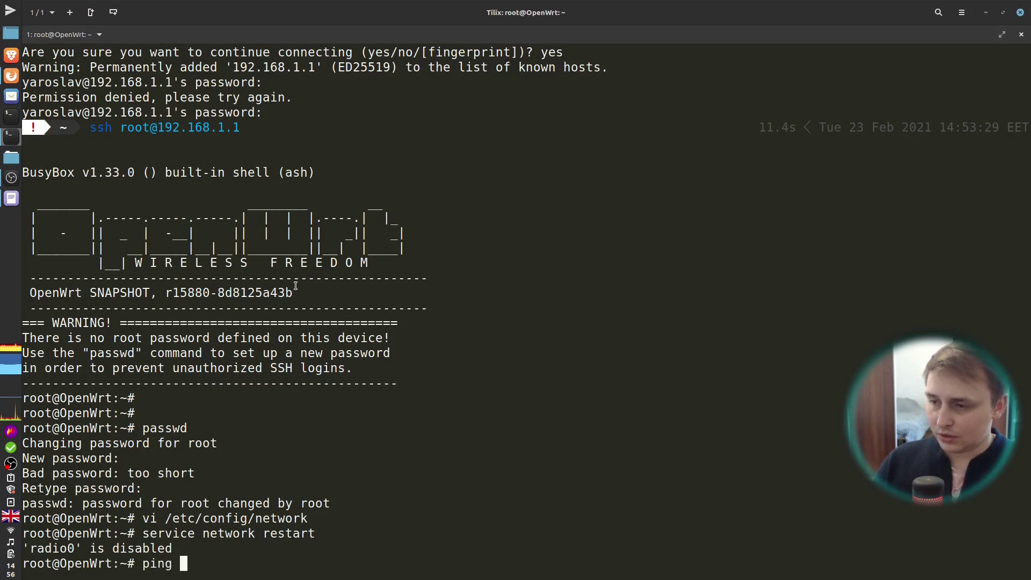
text(google.com)
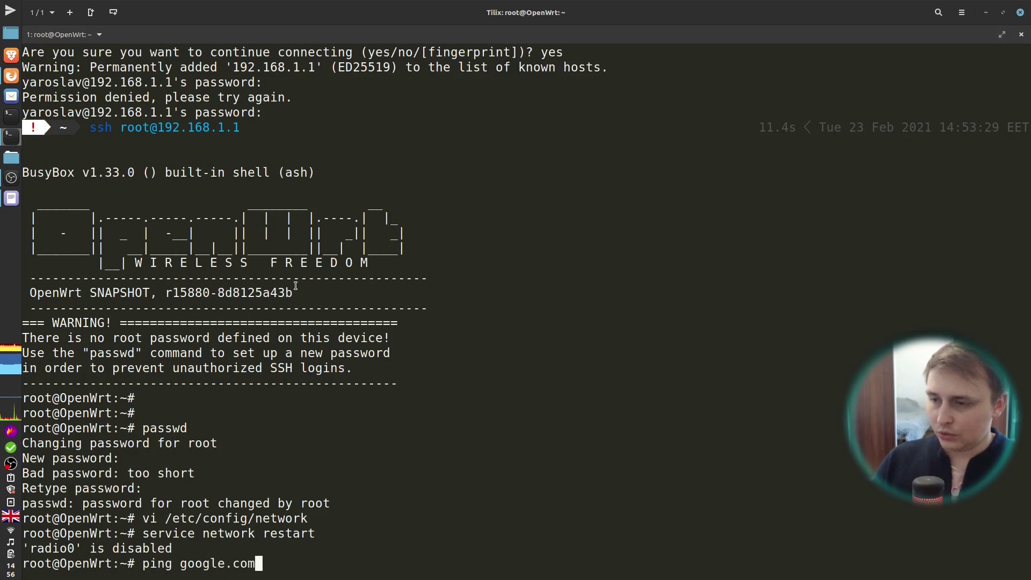
key(Return)
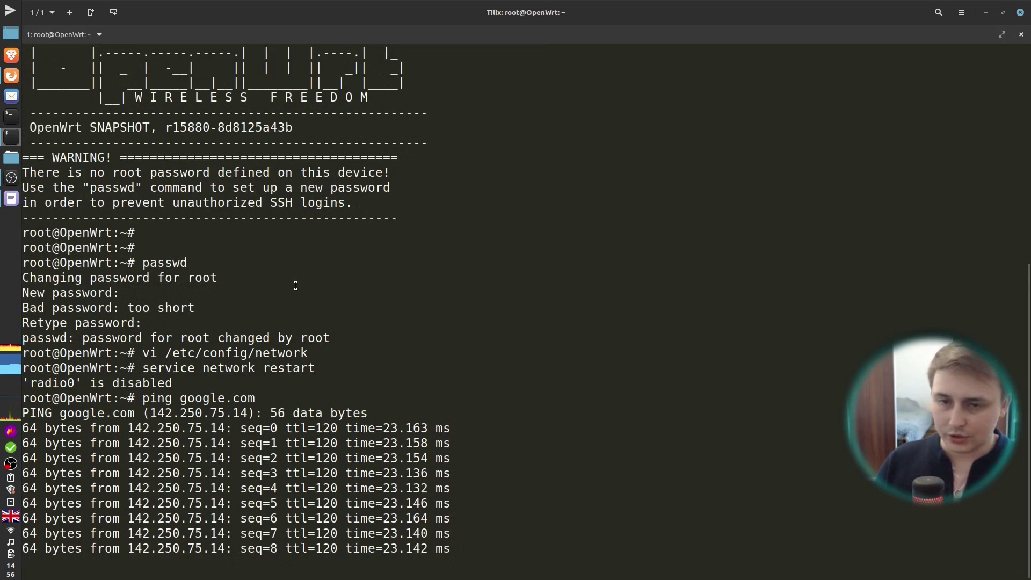
key(ctrl+c)
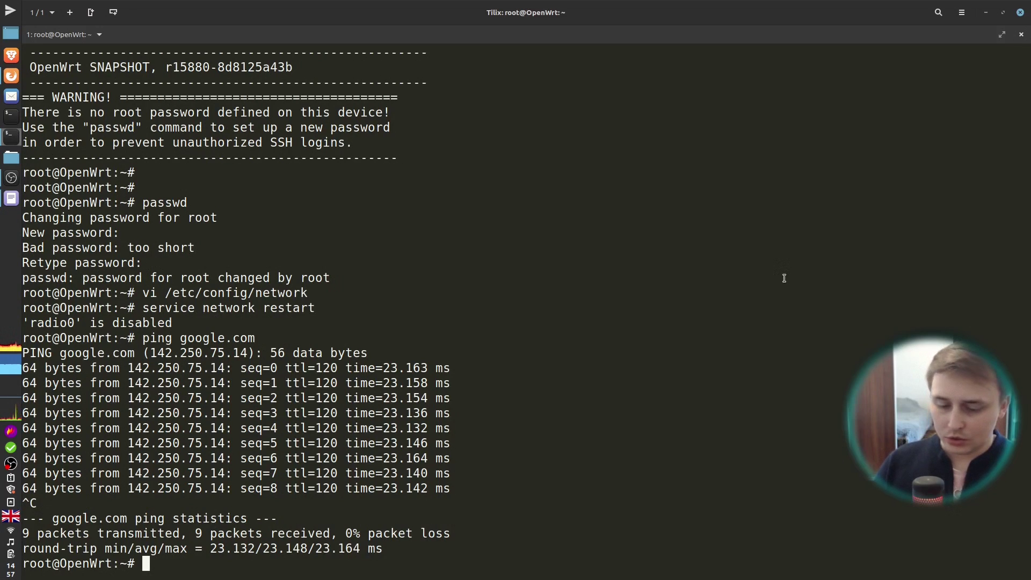
Step: Run opkg update, then opkg install htop iftop tmux nano on the router
text(opkg update)
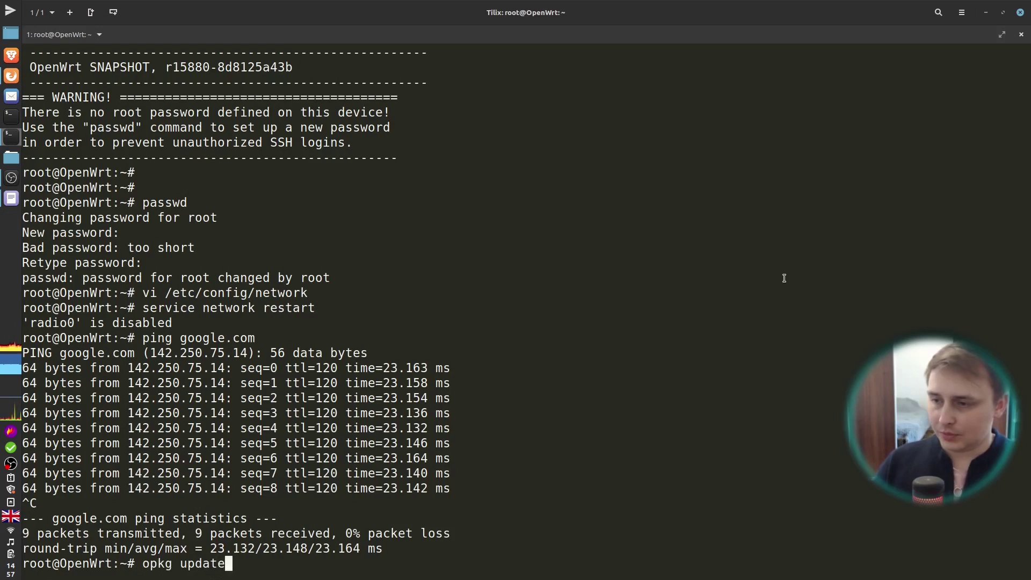
key(Return)
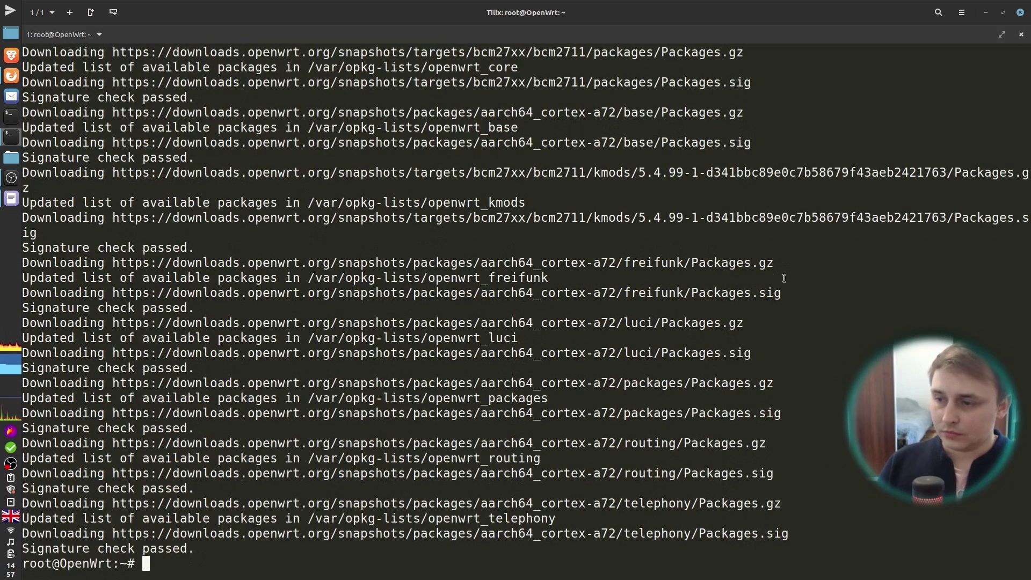
text(opkg)
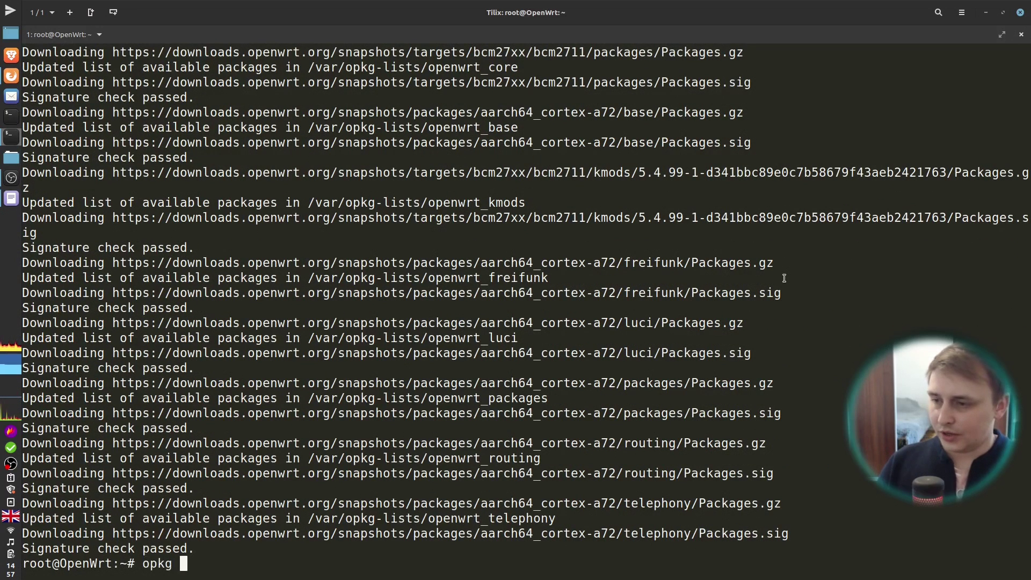
text(insta)
key(BackSpace)
key(BackSpace)
key(BackSpace)
key(BackSpace)
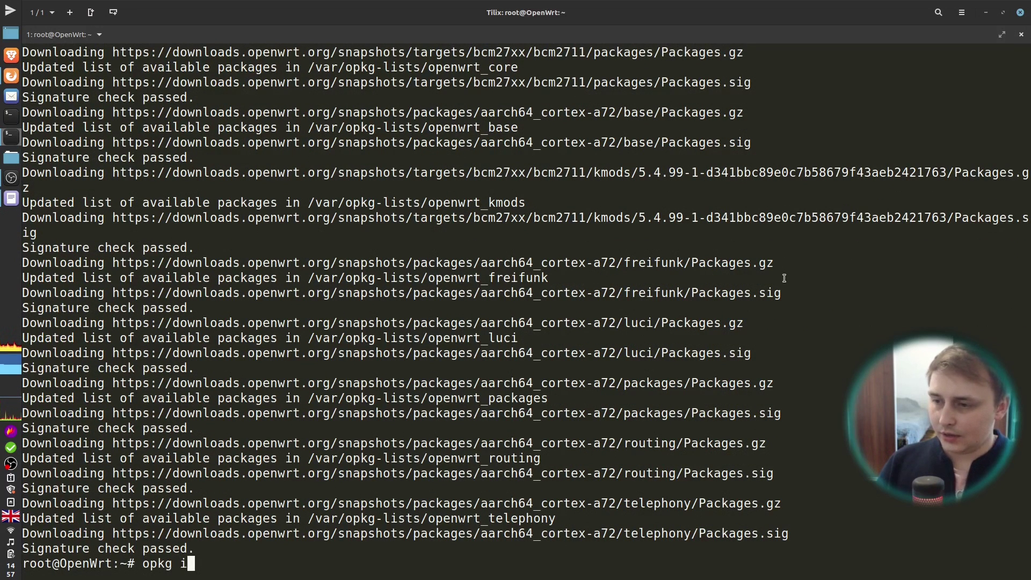
key(BackSpace)
text(install )
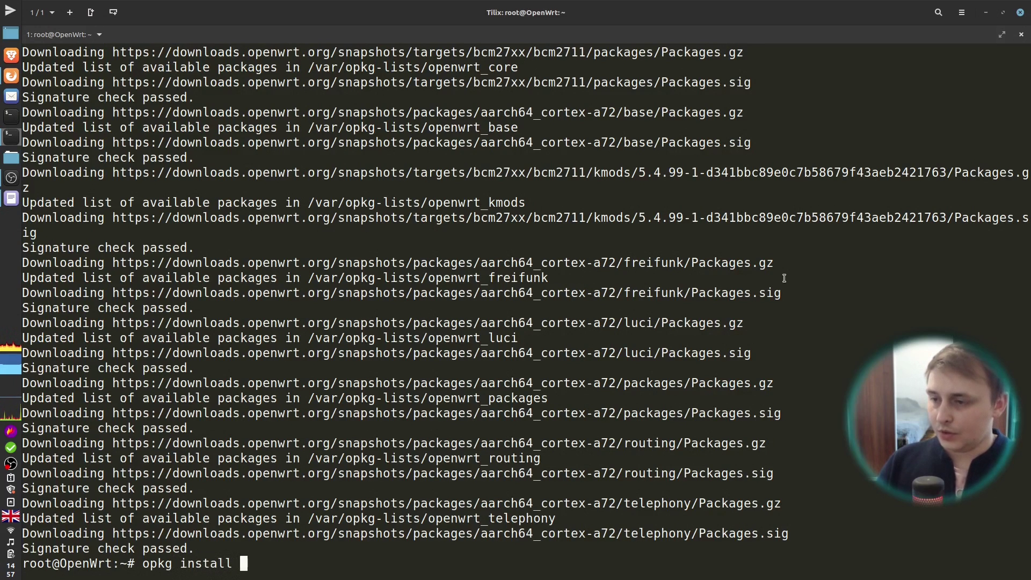
text(hap)
key(BackSpace)
key(BackSpace)
key(BackSpace)
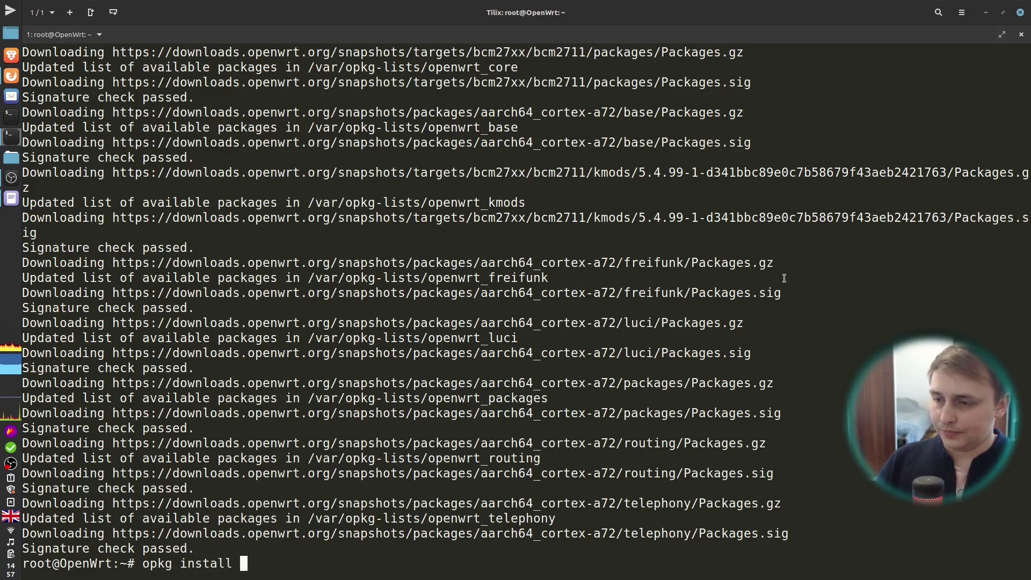
text(htop ift)
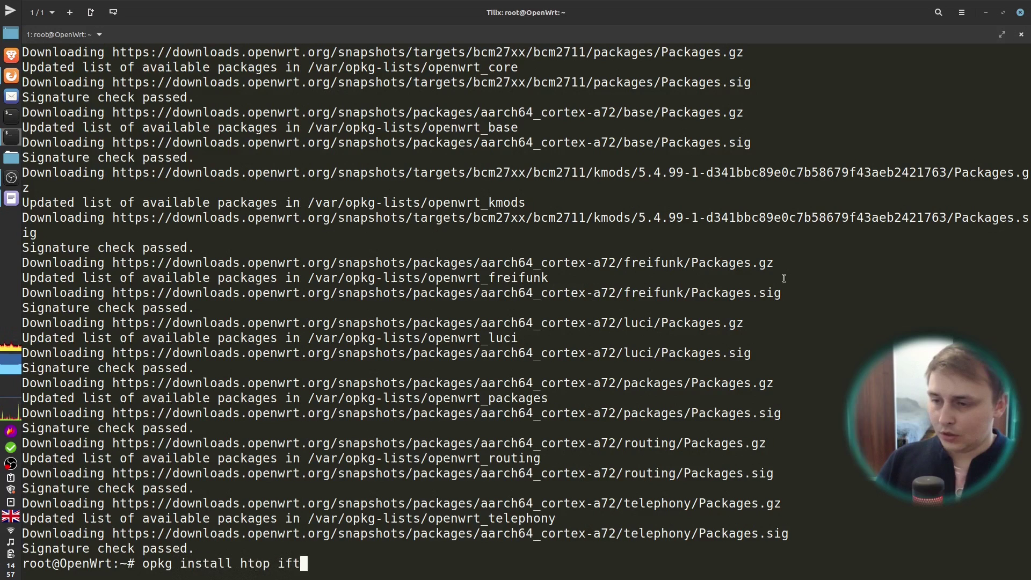
text(op tmux )
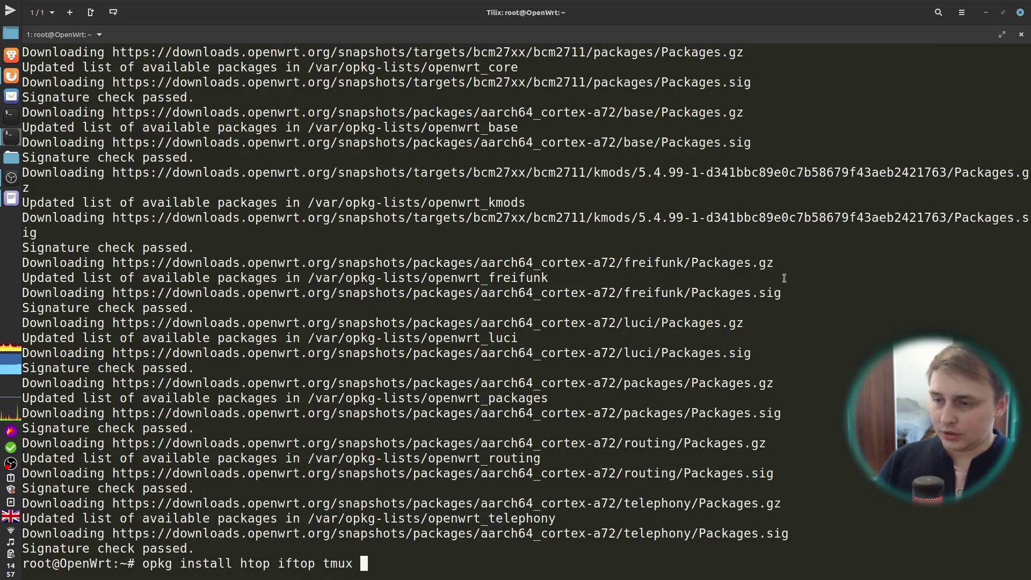
text(nano)
key(Return)
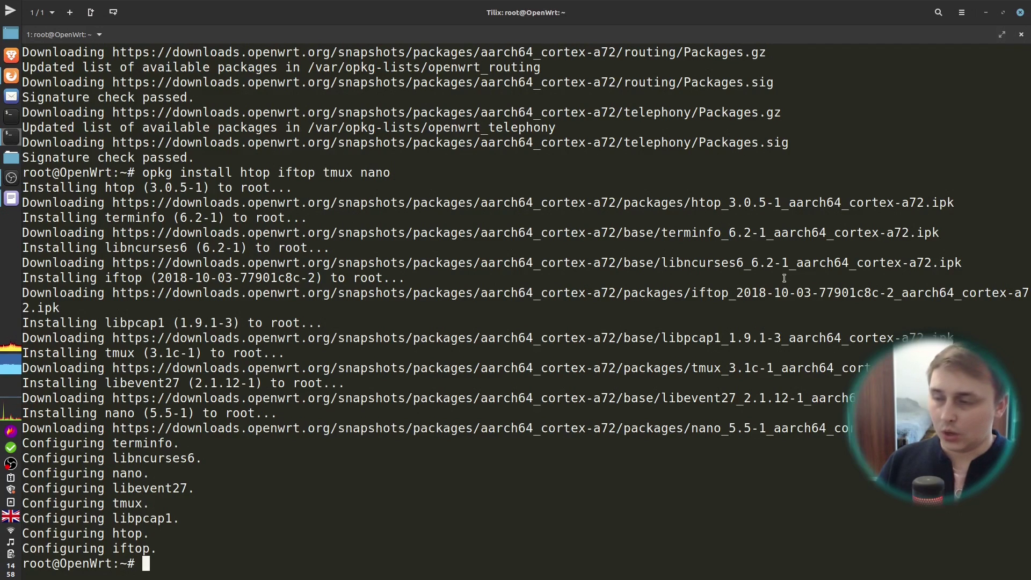
Step: Install luci-ssl-nginx, enable nginx at boot, and list interfaces with 'ip a'
text(opkg ins)
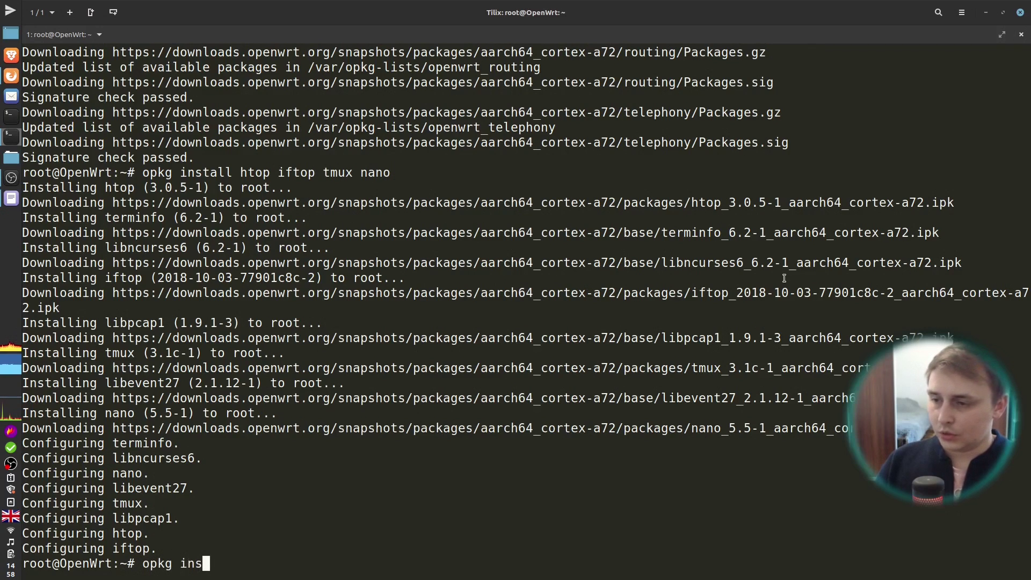
text(tall l)
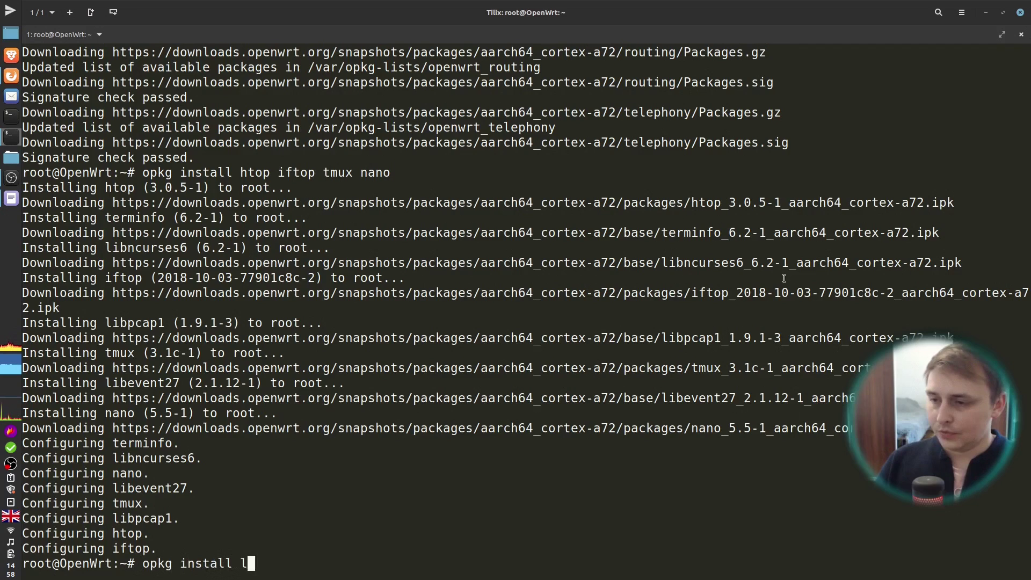
text(uci-)
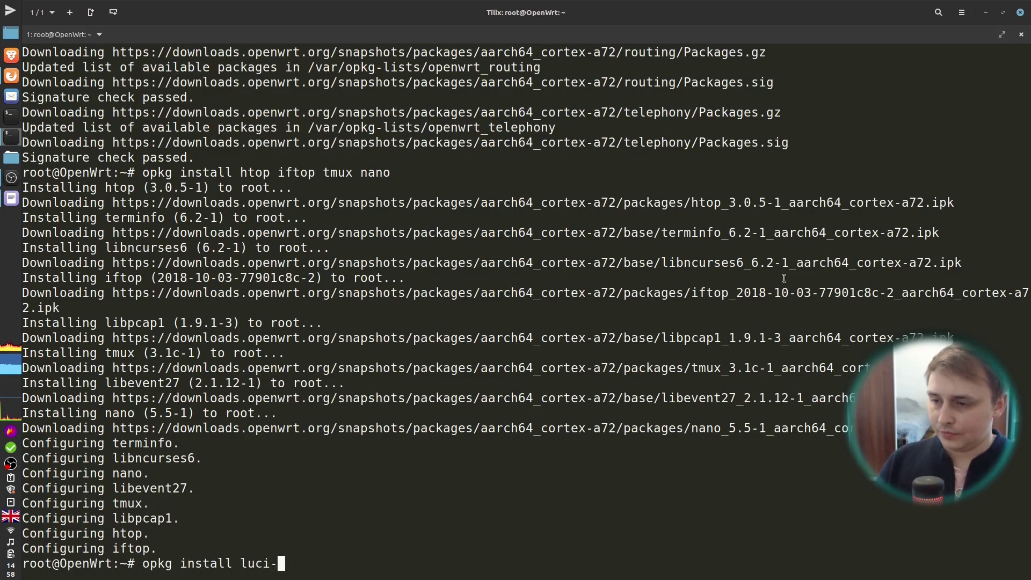
text(ssl-nginx)
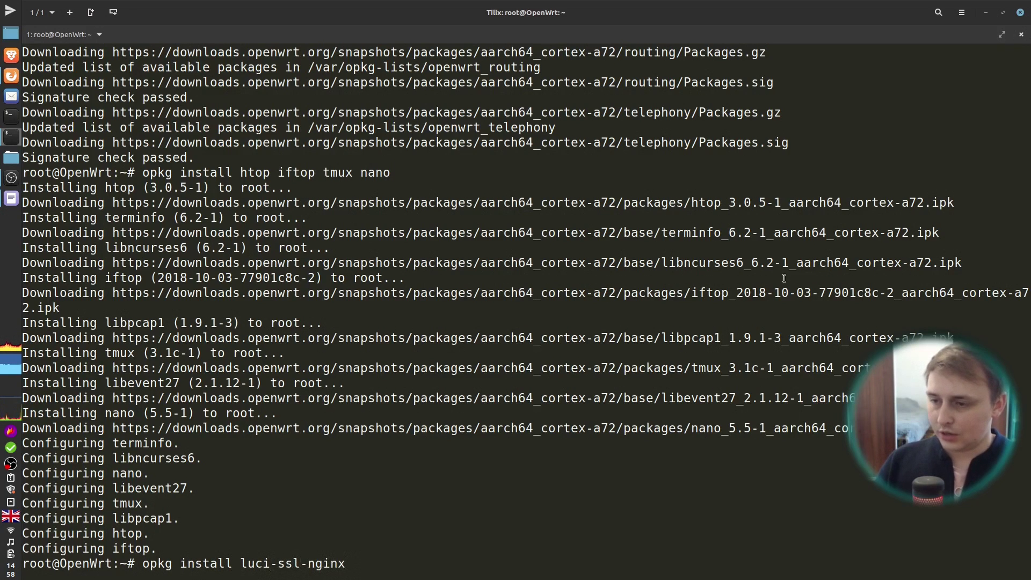
key(Return)
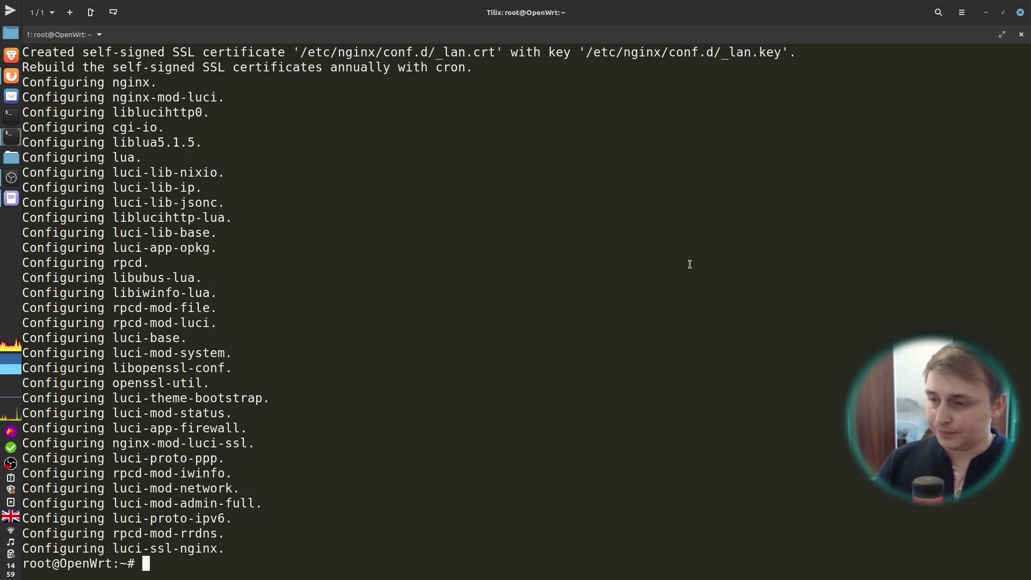
text(servi)
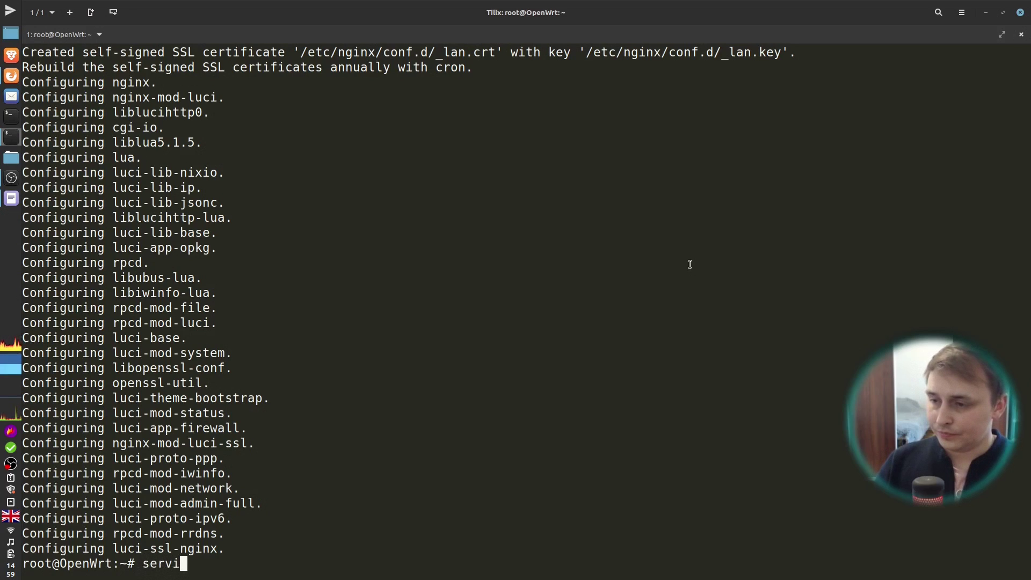
text(ce nginx enable)
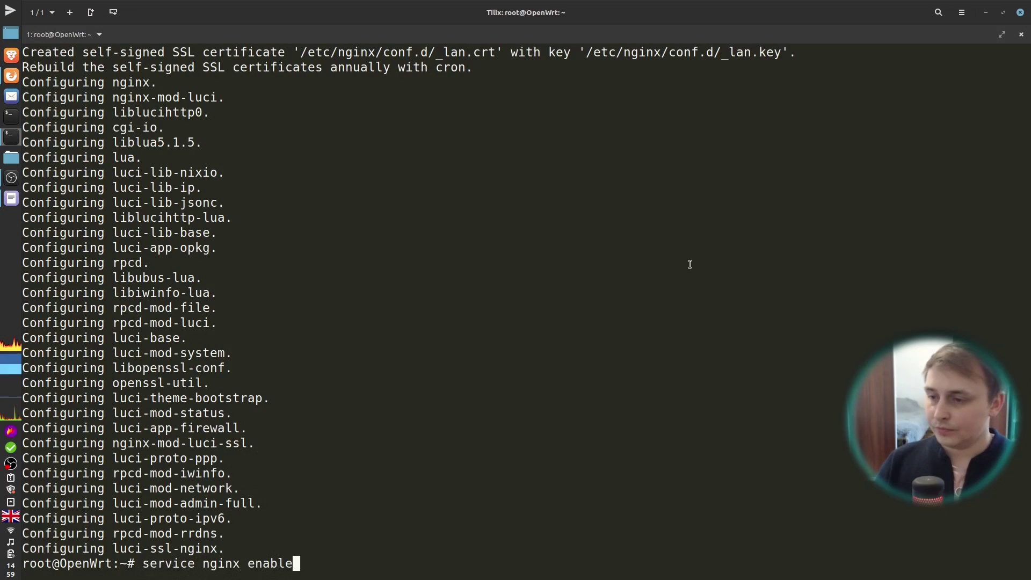
key(Return)
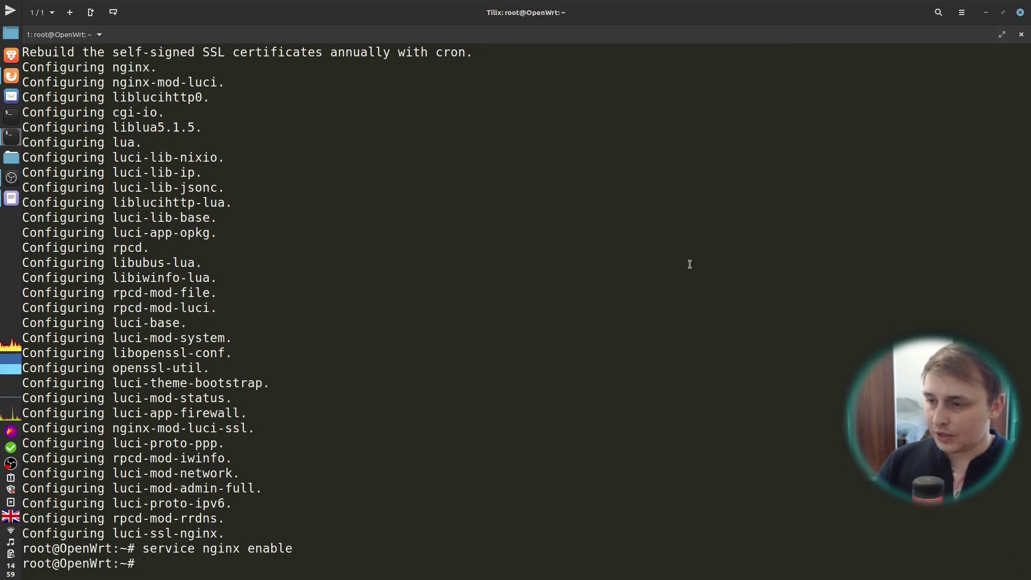
text(ip a)
key(Return)
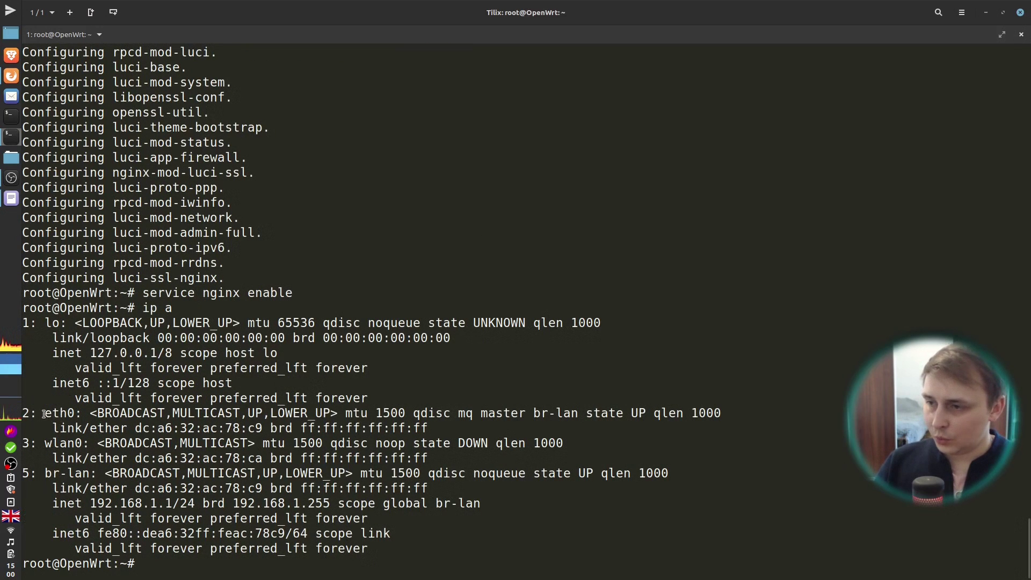
Step: Highlight the eth0 entry in the 'ip a' listing, then start a new opkg command
drag(45, 414, 82, 445)
click(138, 431)
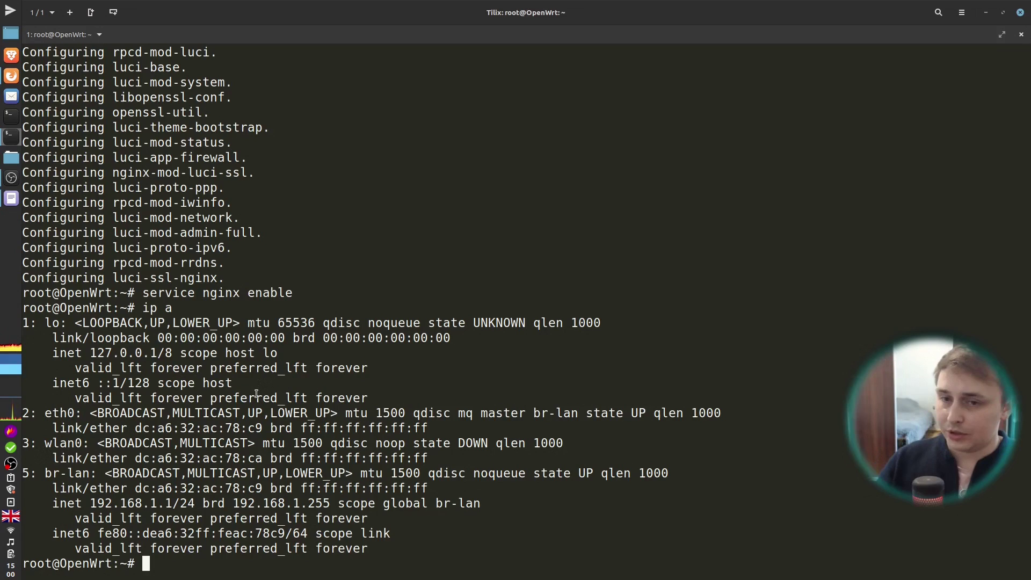
text(opkg)
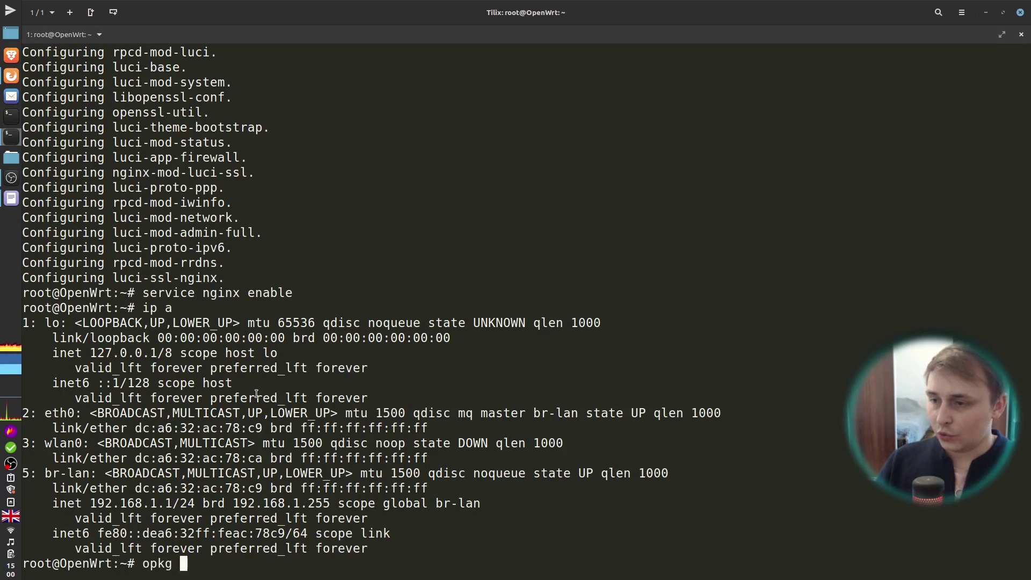
Step: List the available USB network driver packages with 'opkg list kmod-usb-net*'
key(ctrl+l)
key(BackSpace)
key(BackSpace)
key(BackSpace)
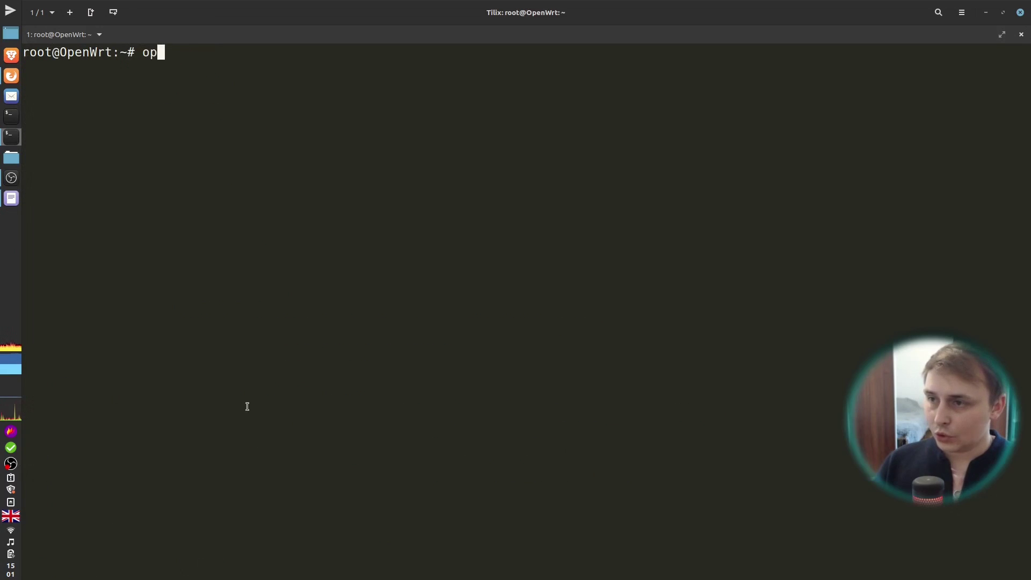
text(kg list )
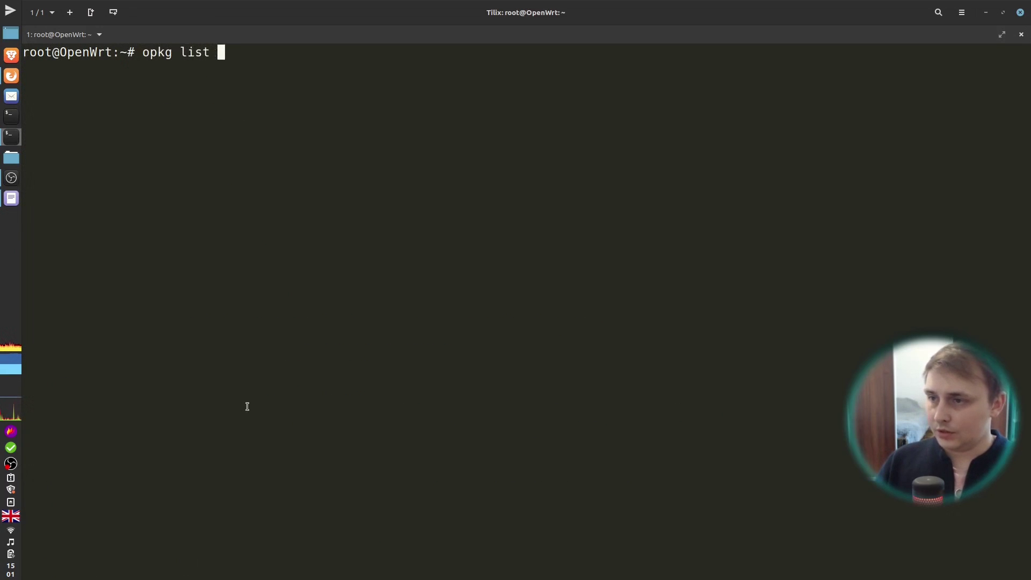
text(kmod-)
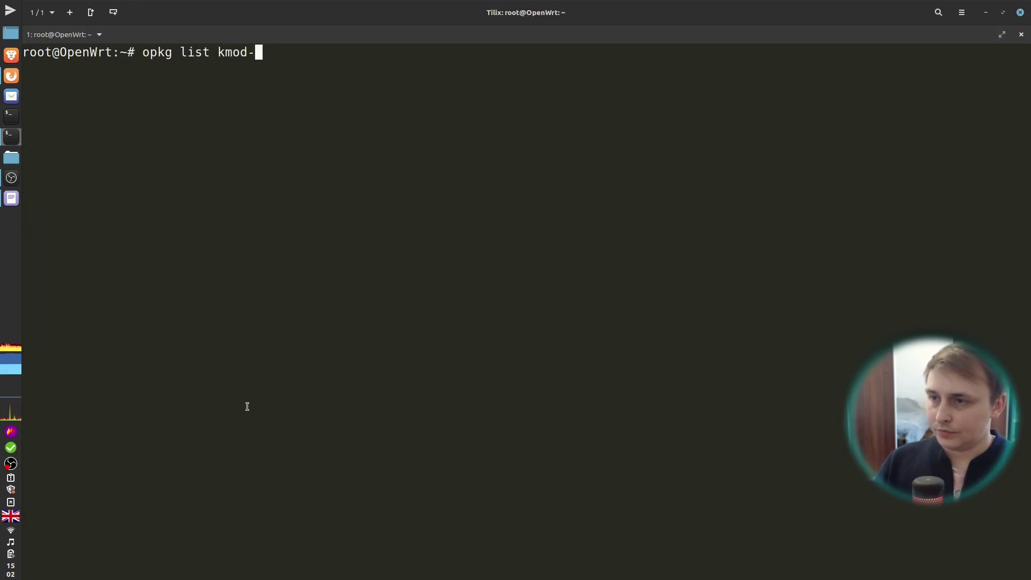
text(usb-net*)
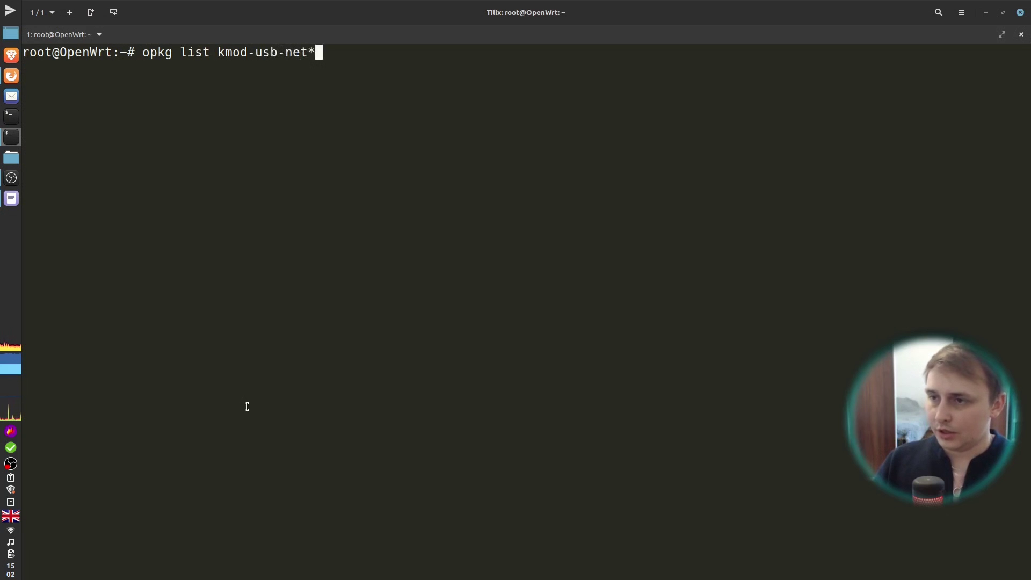
key(Return)
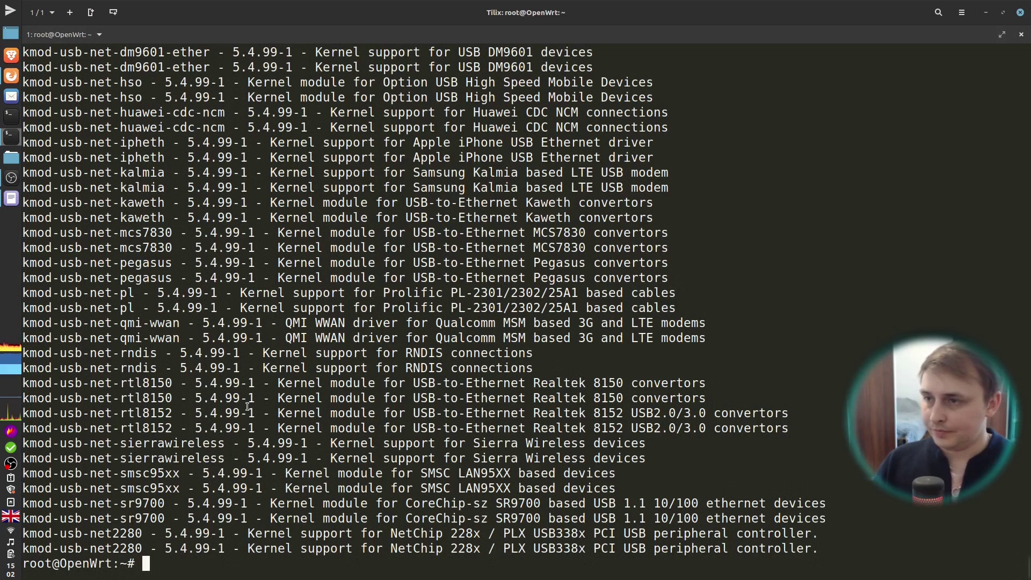
Step: Install kmod-usb-net-rtl8152 with 'opkg install kmod-usb-net-rtl8152' and clear the screen
drag(170, 428, 25, 431)
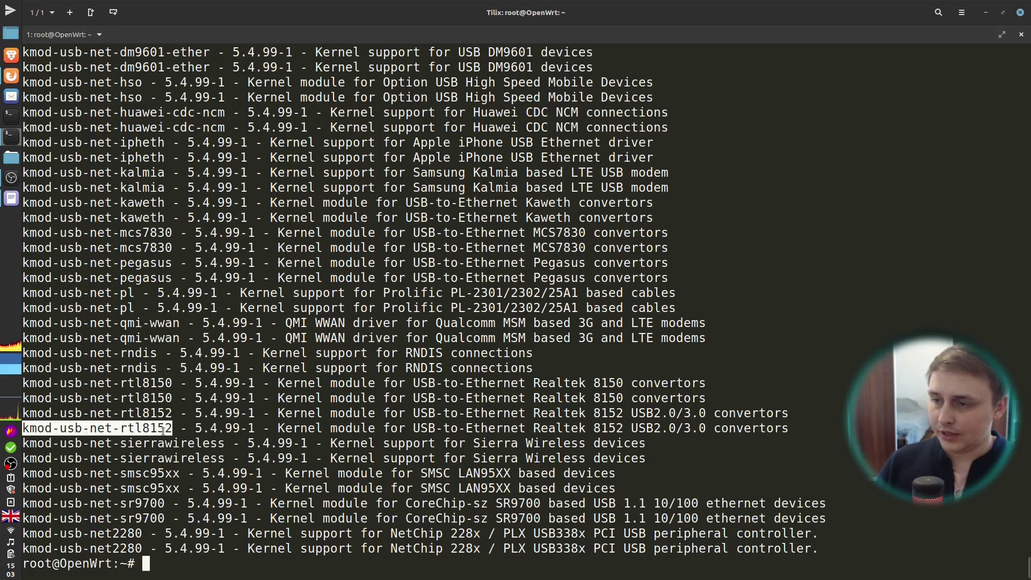
middle_click(214, 428)
key(Home)
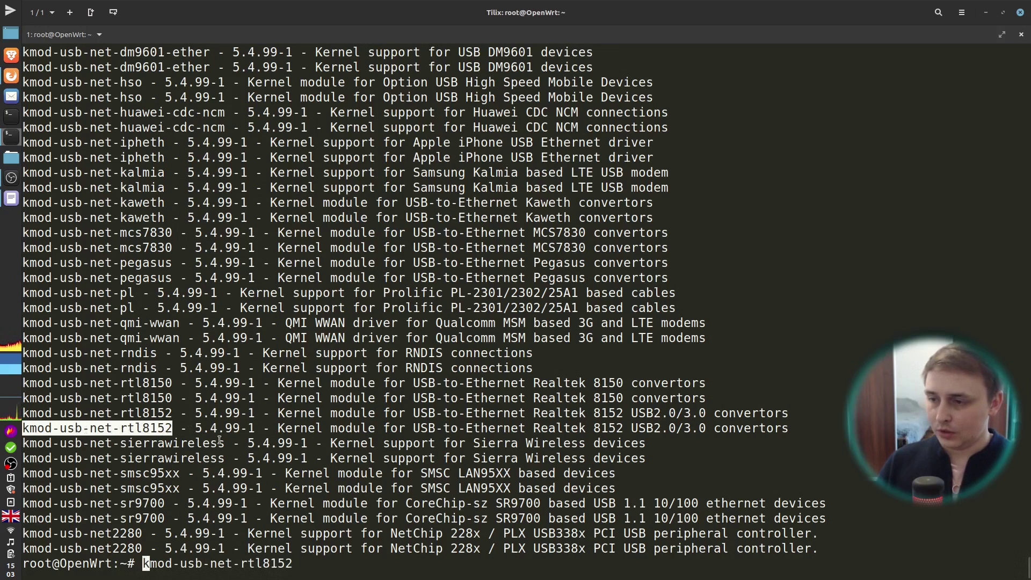
text(opkg install)
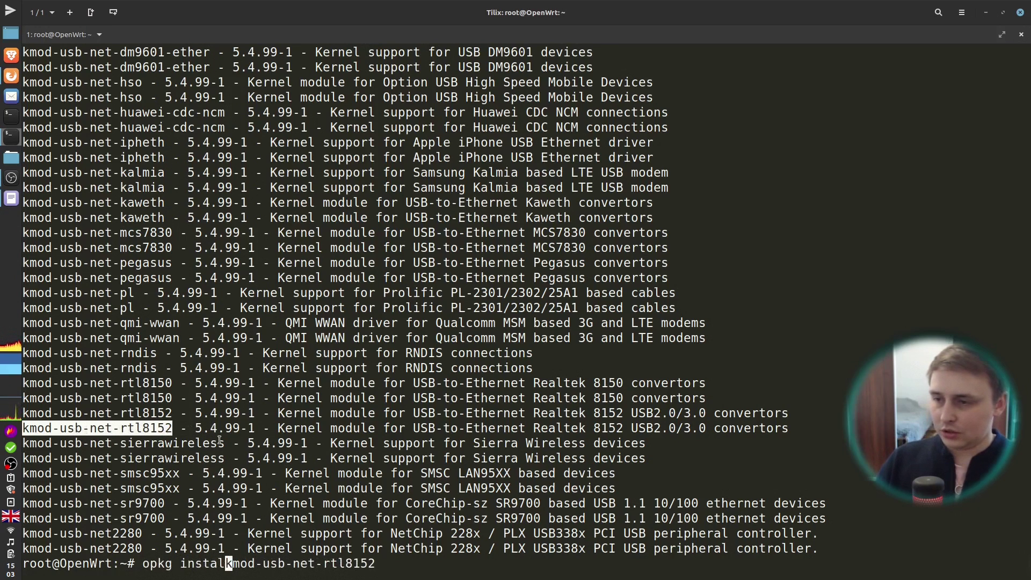
key(Return)
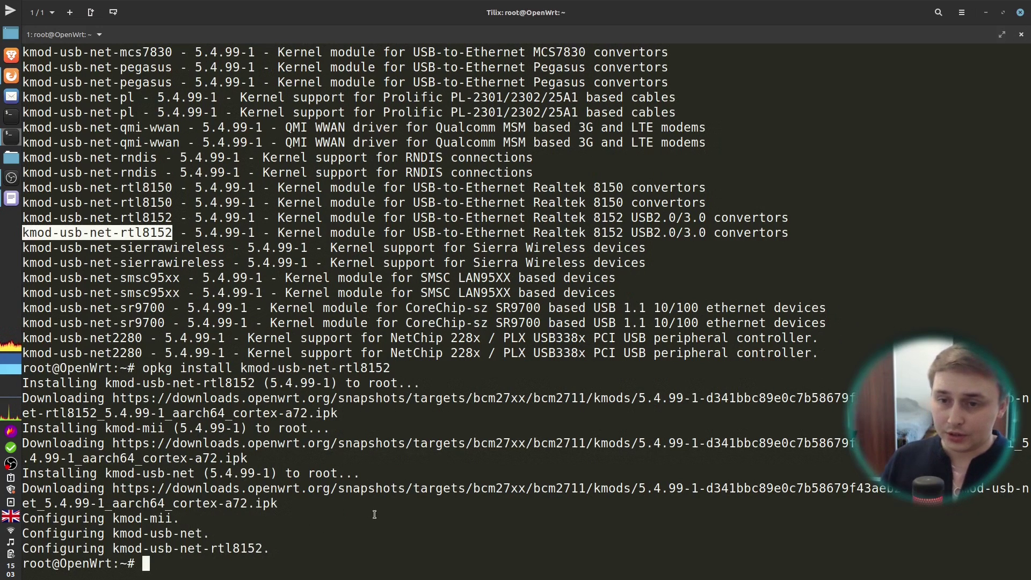
key(ctrl+l)
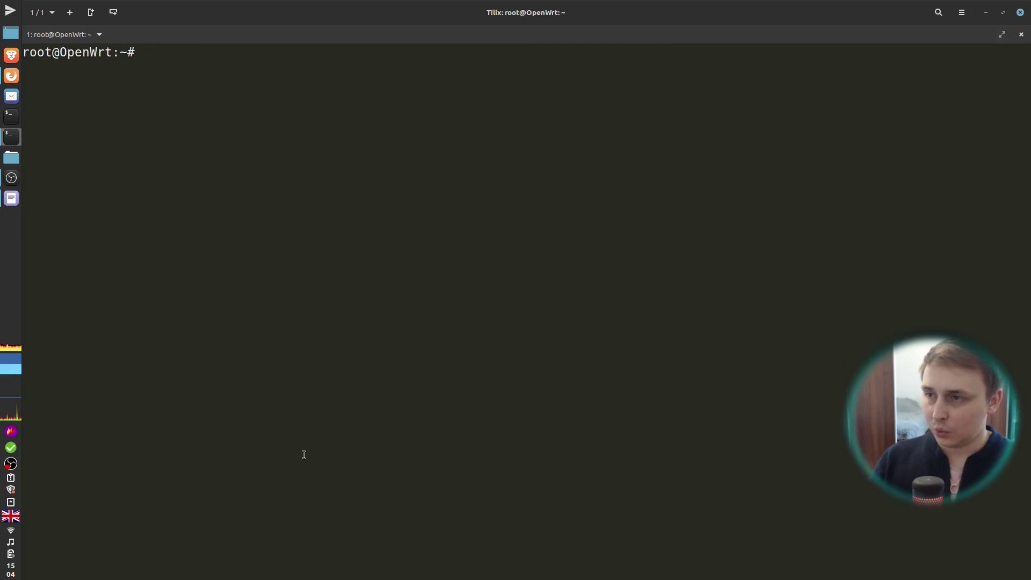
Step: Run 'ip a' again and highlight the new eth1 USB adapter interface
text(ip a)
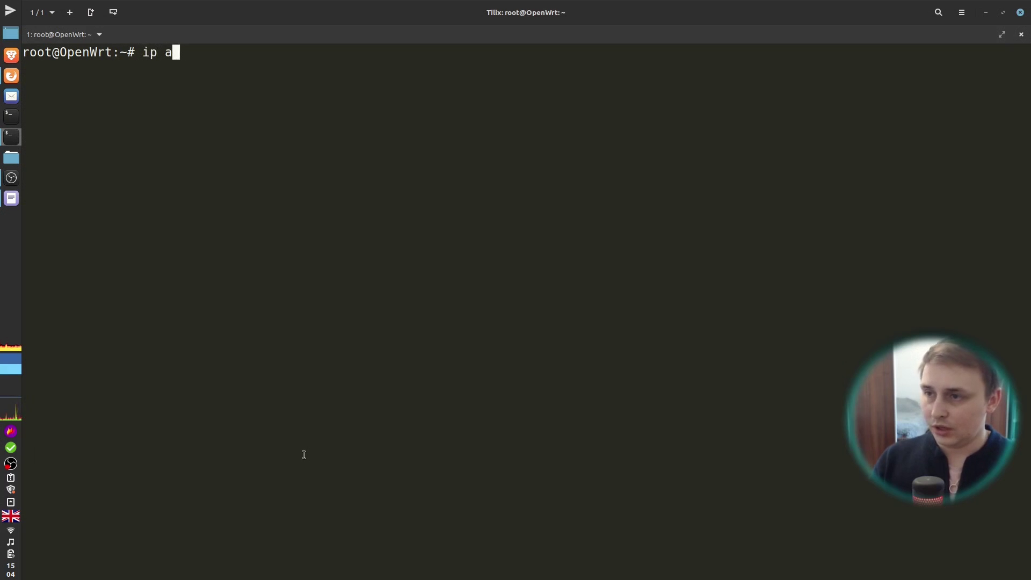
key(Return)
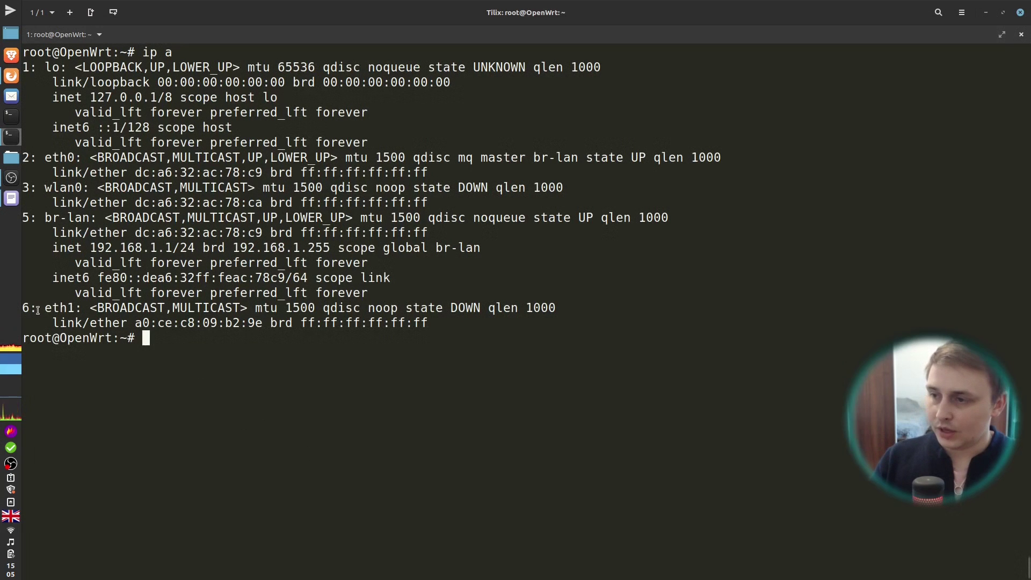
drag(35, 308, 77, 307)
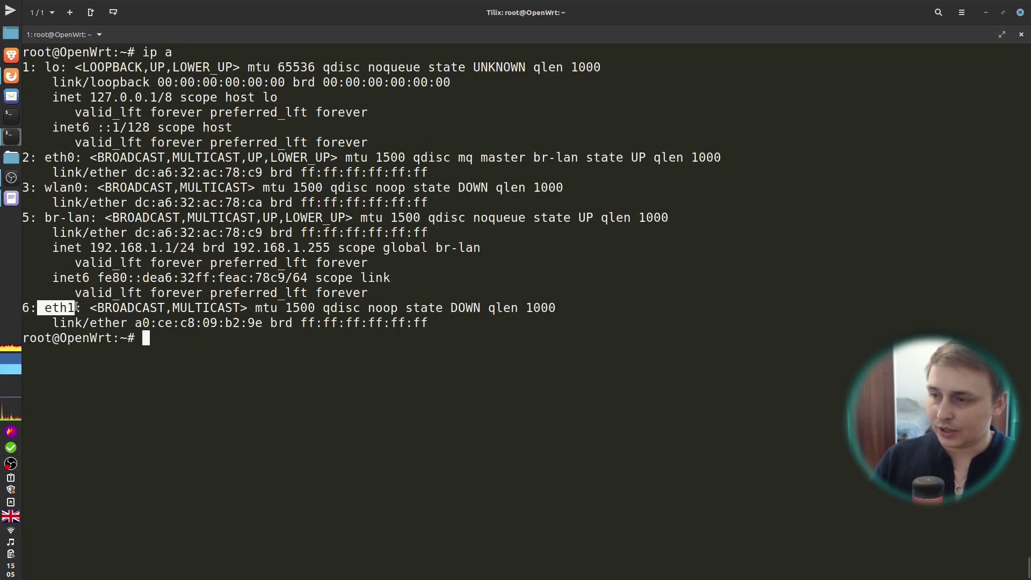
click(77, 307)
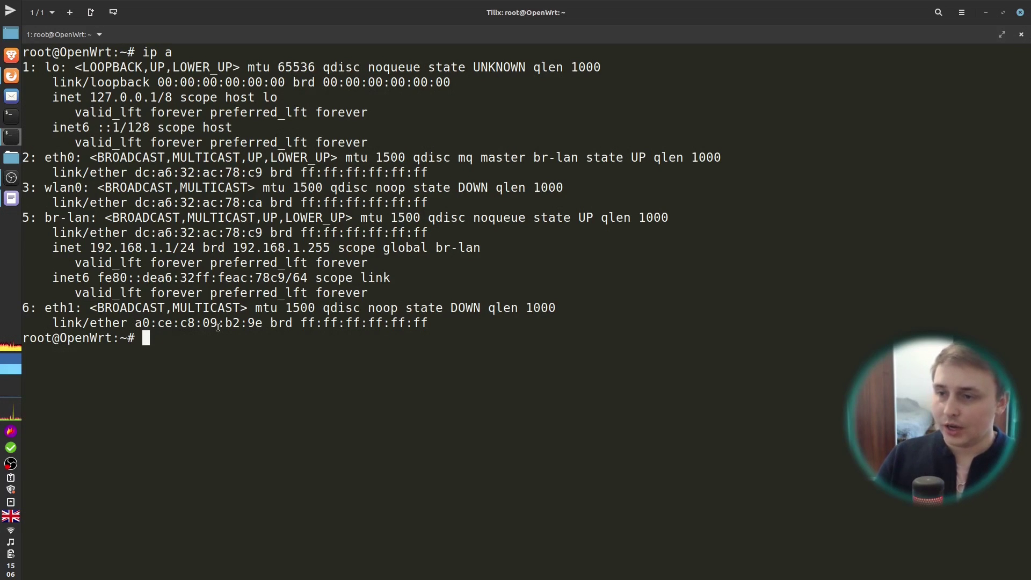
Step: Install the adguardhome package and create the /root/adguardhome folder
text(opkg install )
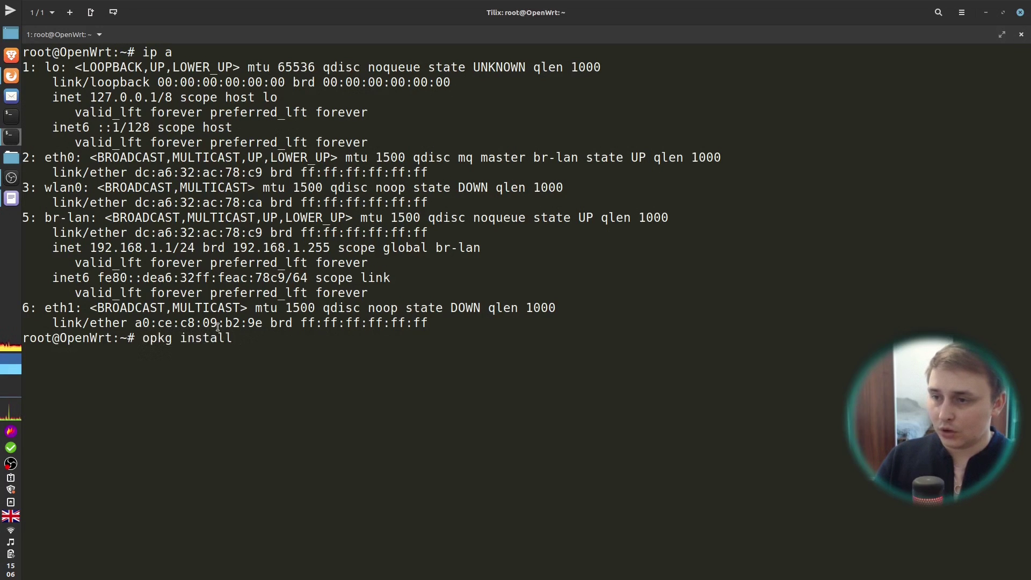
text(ad)
text(guardhome)
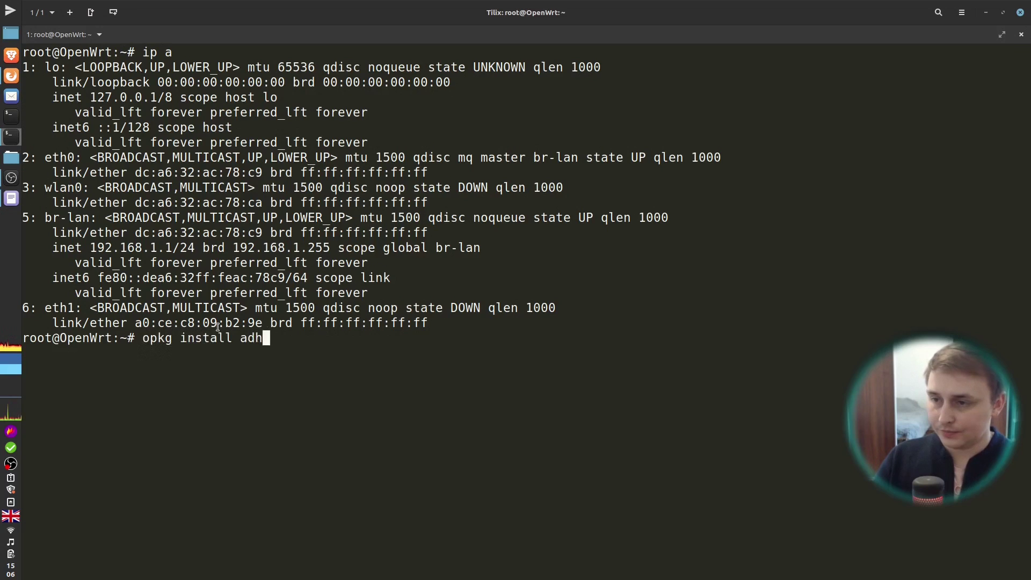
key(Return)
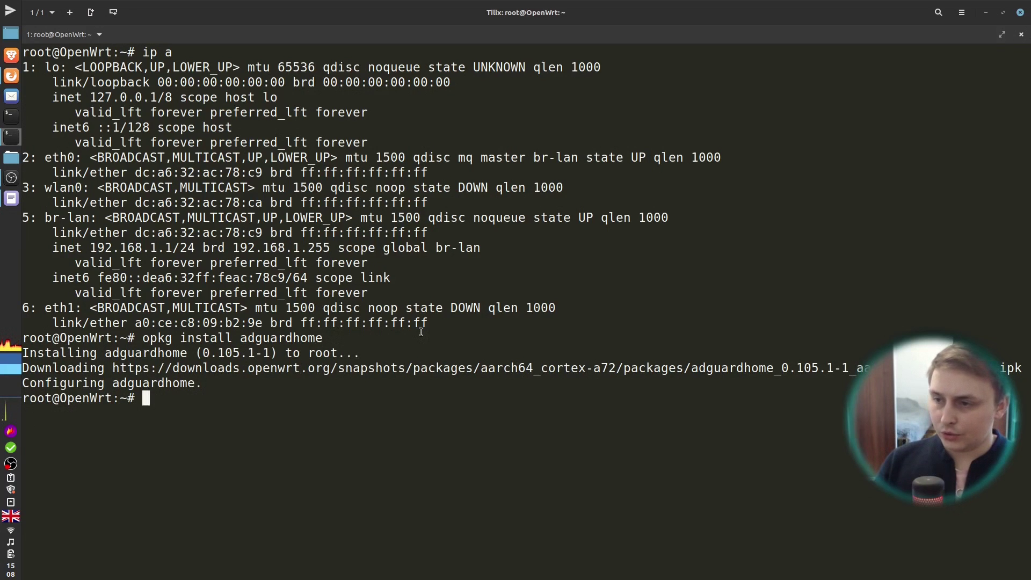
text(mkdi)
key(BackSpace)
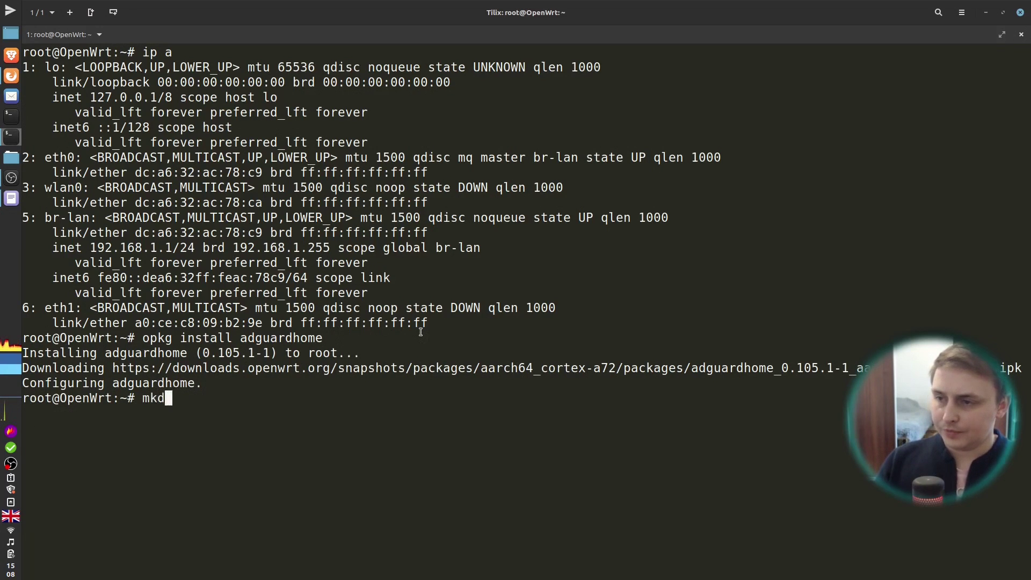
text(ir /root)
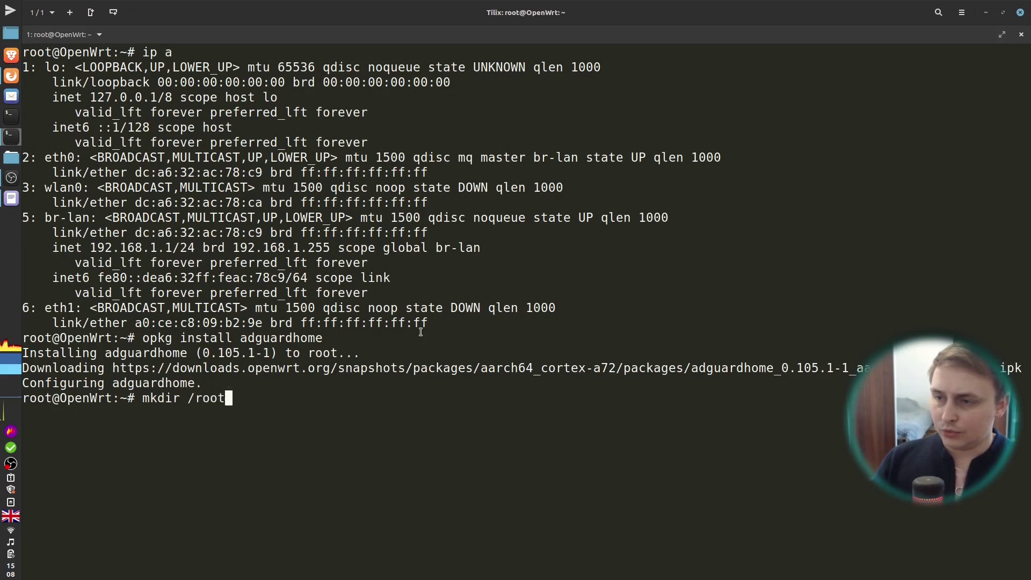
text(/a)
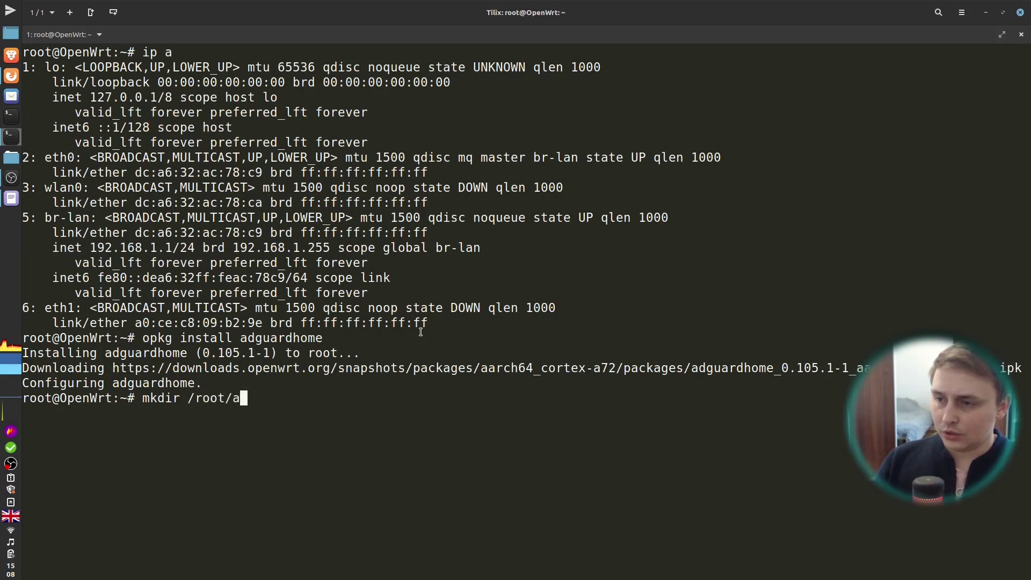
text(dgura)
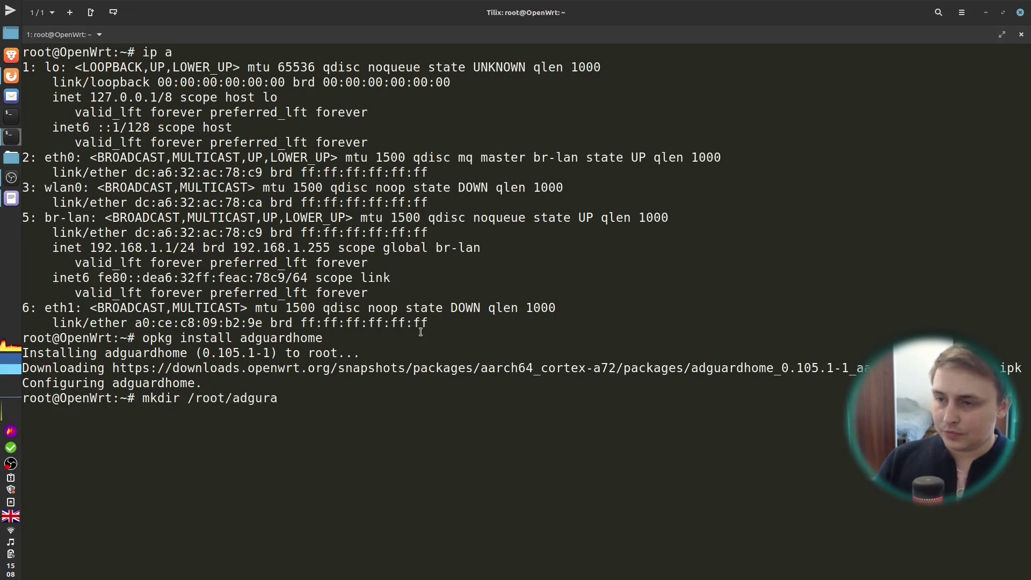
key(BackSpace)
key(BackSpace)
text(ardhome)
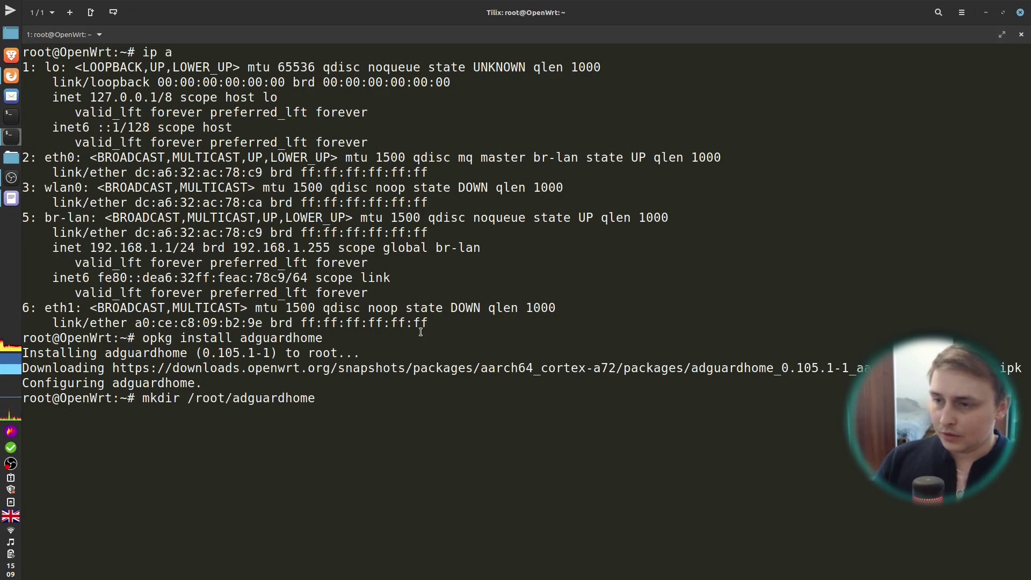
key(Return)
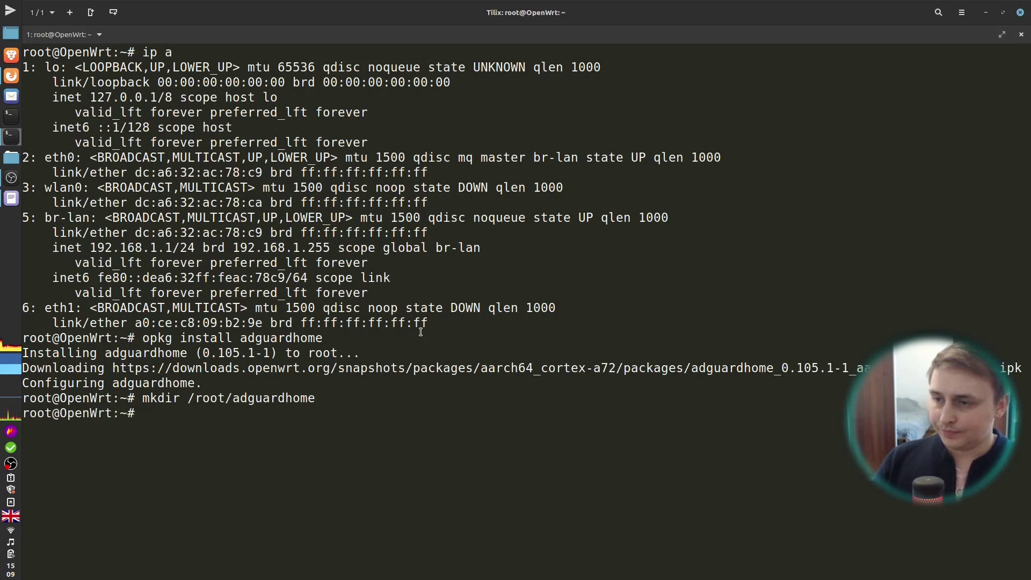
Step: List the router's services and paste the adguardhome init script path at the prompt
text(serv)
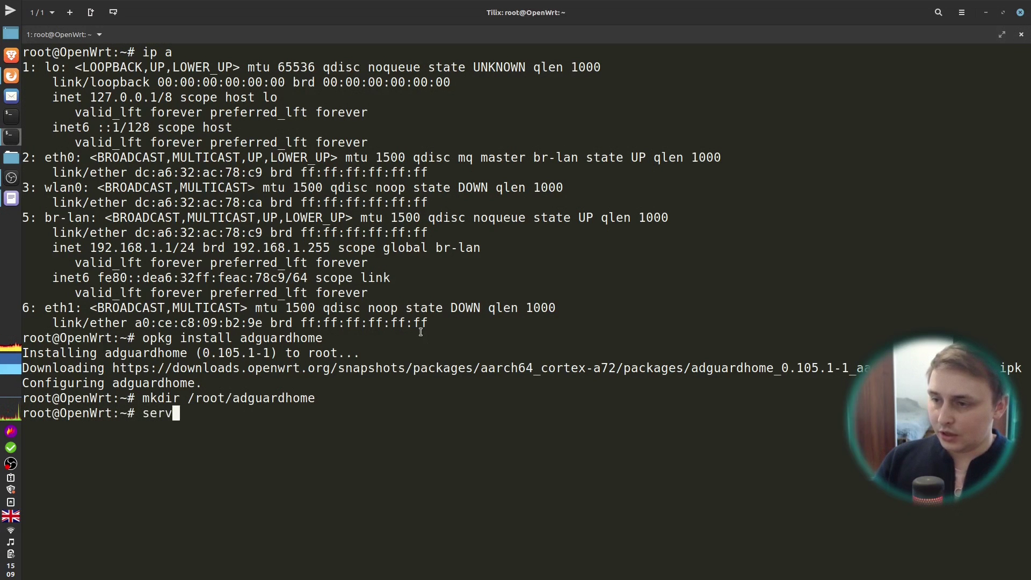
text(ice)
key(Return)
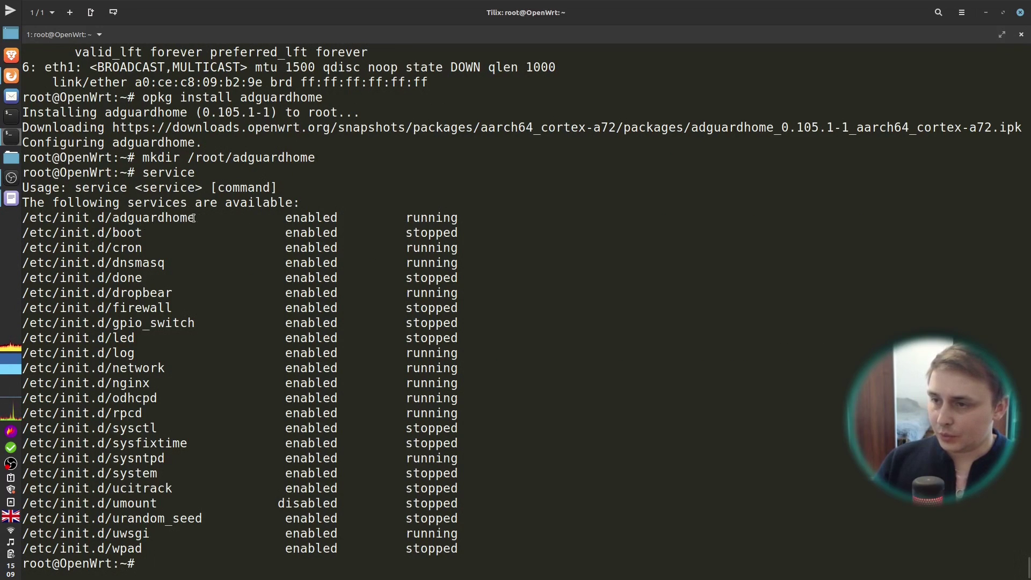
drag(22, 218, 196, 218)
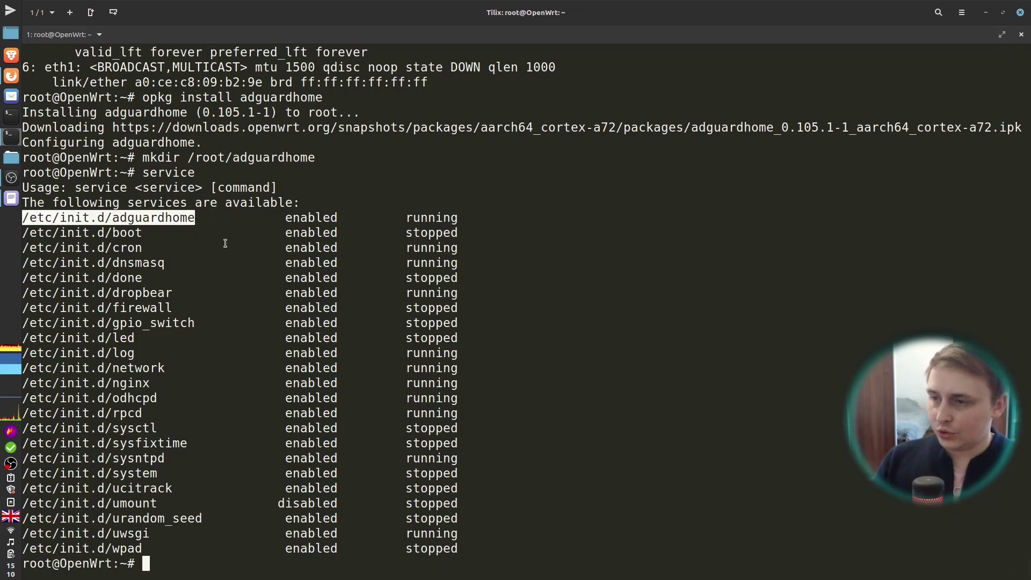
middle_click(215, 288)
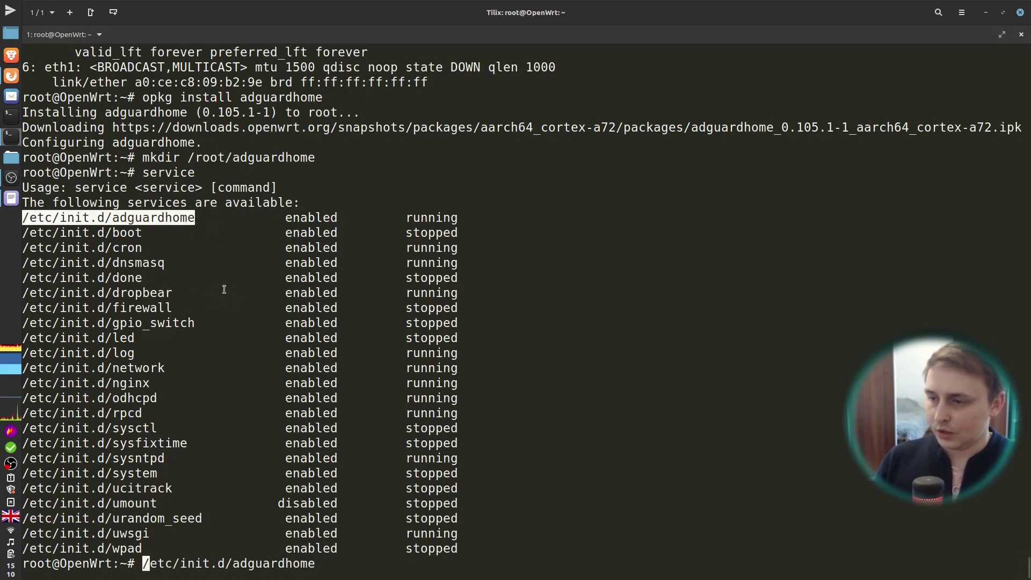
Step: Edit /etc/init.d/adguardhome in nano so -w points to /root/adguardhome, then save
text(nano)
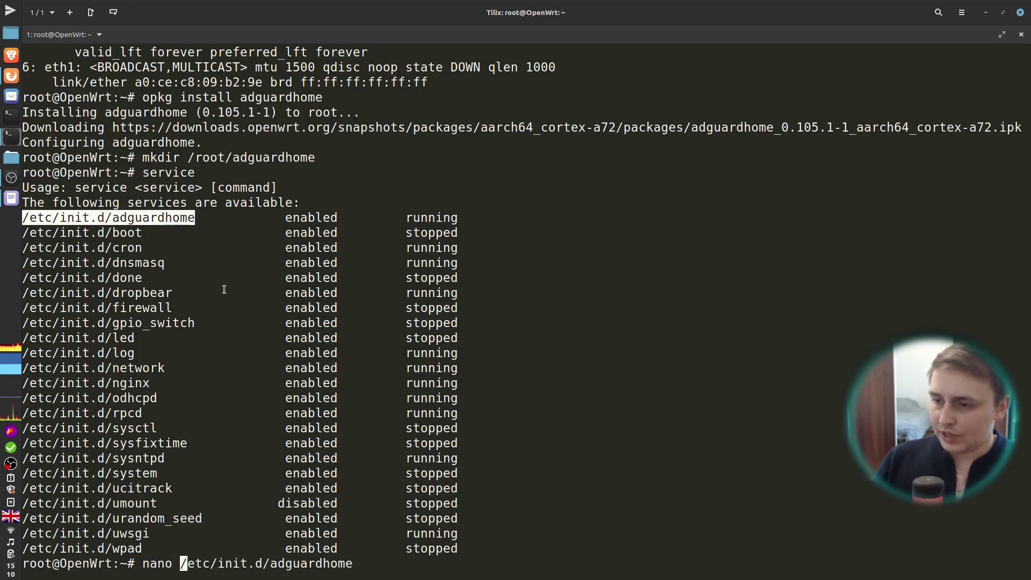
key(Return)
key(Down)
key(Down)
key(Down)
key(Down)
key(Down)
key(Down)
key(Down)
key(Down)
key(Down)
key(Down)
key(Down)
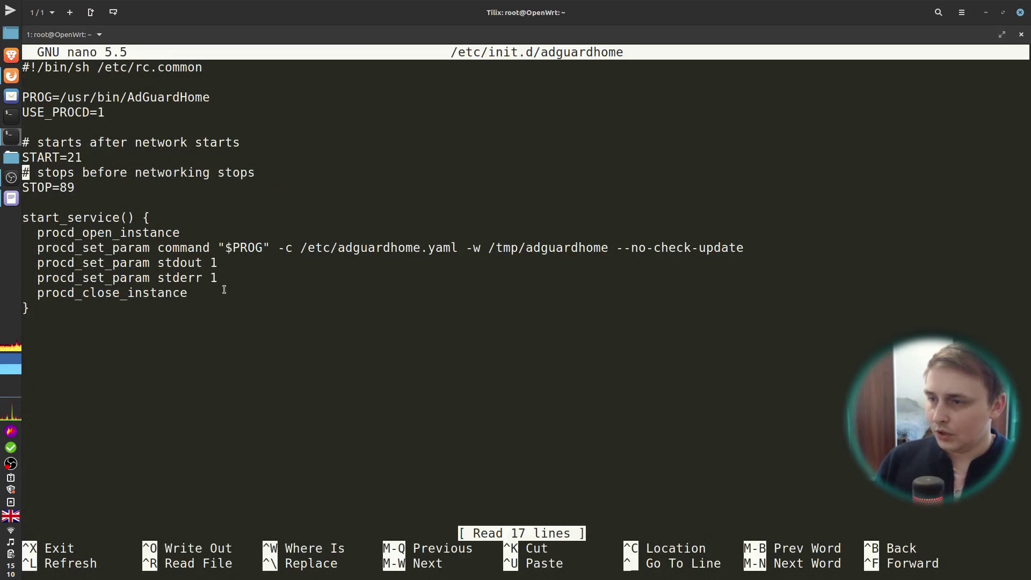
key(Down)
key(ctrl+Right)
key(ctrl+Right)
key(ctrl+Right)
key(ctrl+Right)
key(ctrl+Right)
key(ctrl+Right)
key(ctrl+Right)
key(ctrl+Right)
key(ctrl+Right)
key(ctrl+Right)
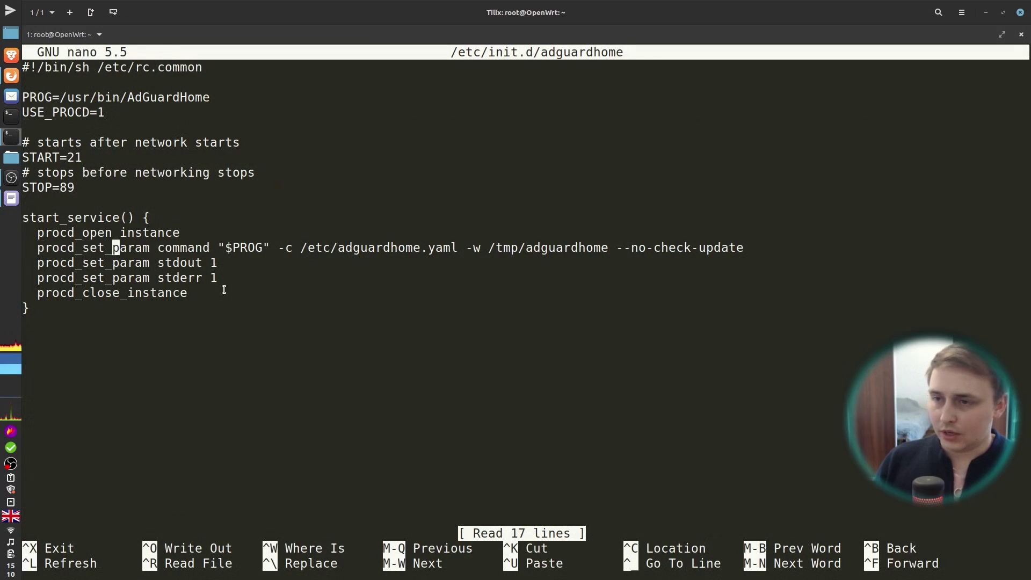
key(Right)
key(Right)
key(Right)
key(Right)
key(Right)
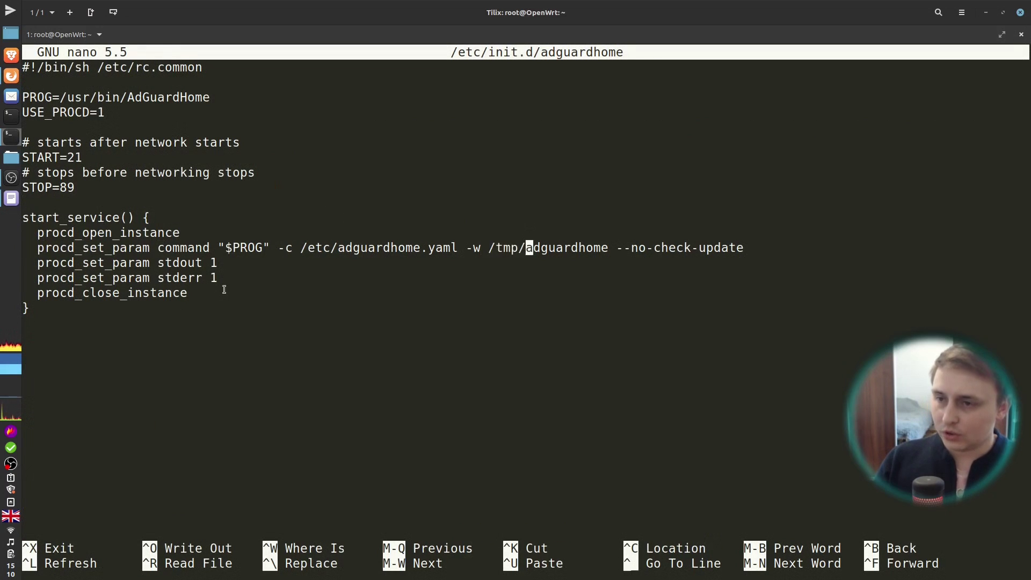
key(Left)
key(BackSpace)
key(BackSpace)
key(BackSpace)
text(riit)
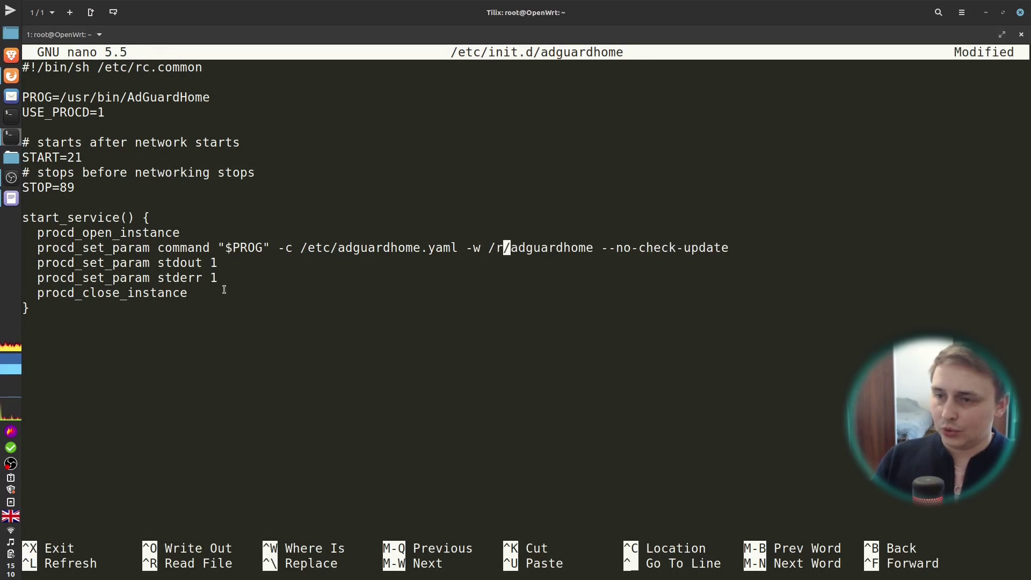
key(BackSpace)
key(BackSpace)
key(BackSpace)
key(BackSpace)
text(roo)
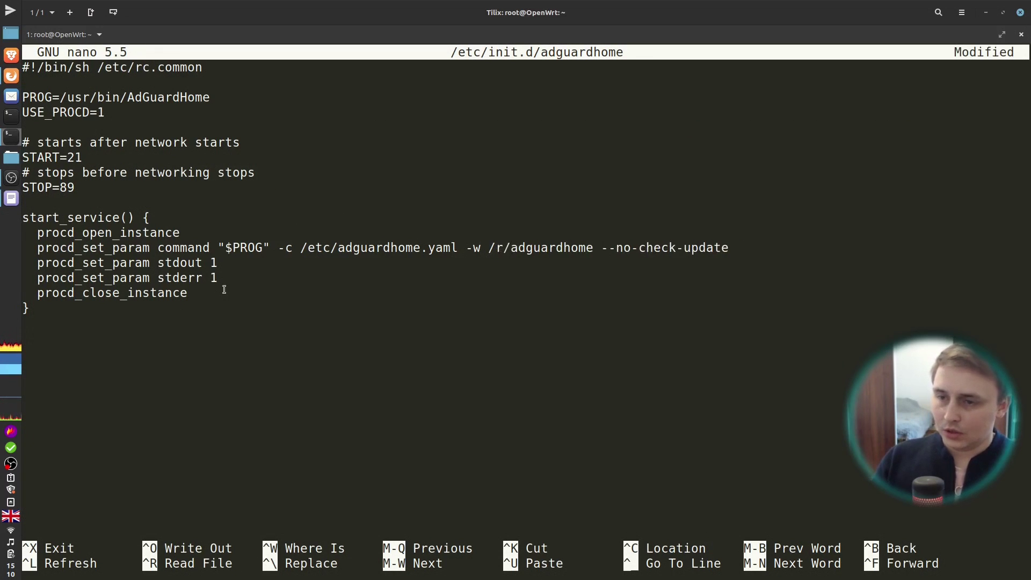
text(t)
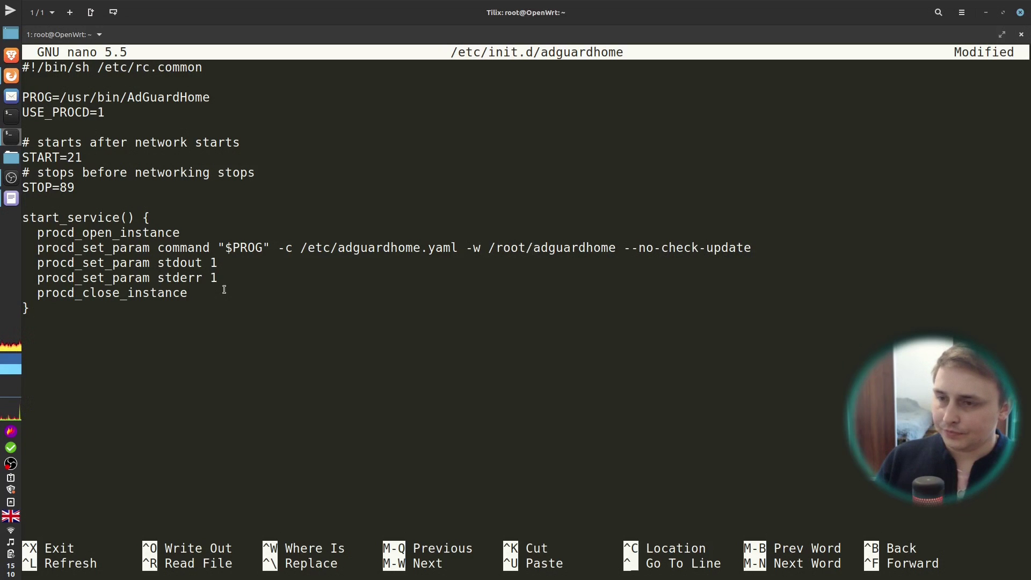
key(ctrl+s)
key(ctrl+x)
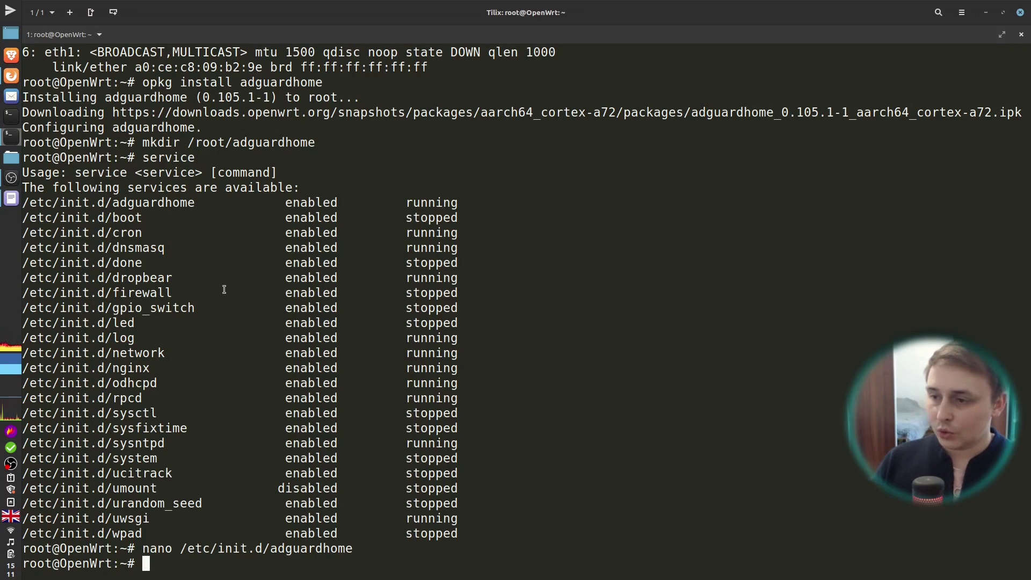
Step: Run 'service adguardhome restart' to apply the new working directory
text(service )
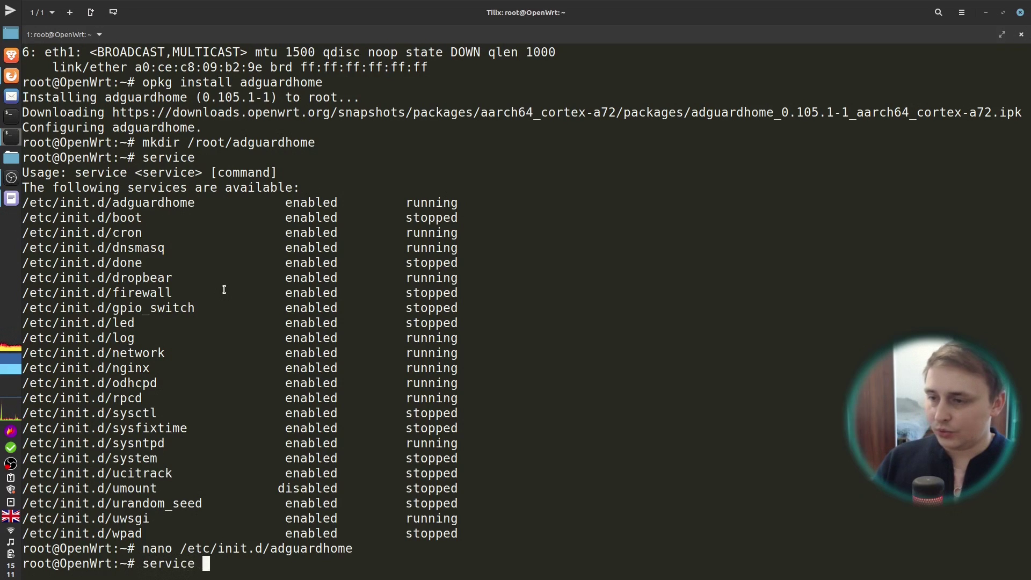
text(ad)
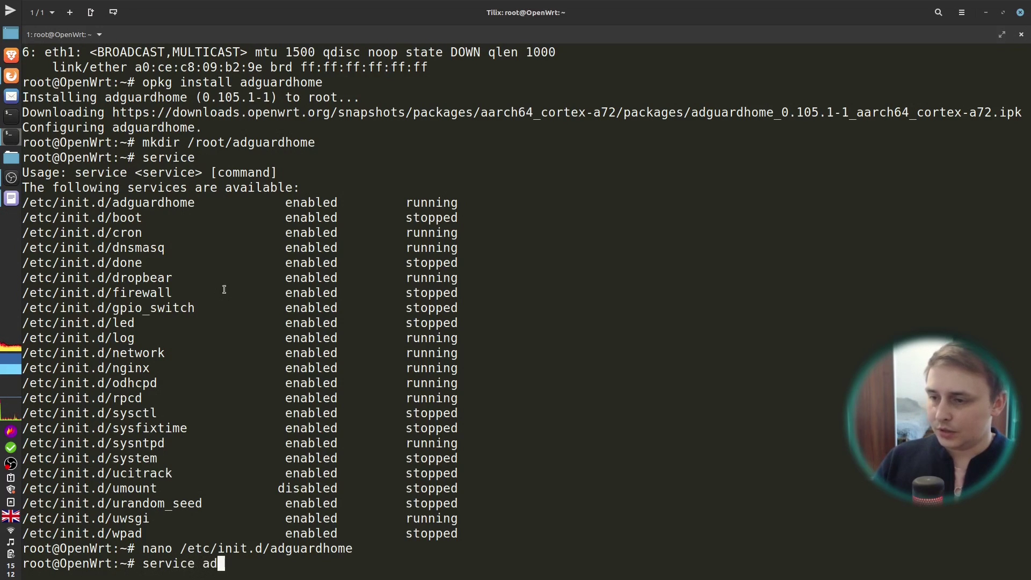
text(guardh)
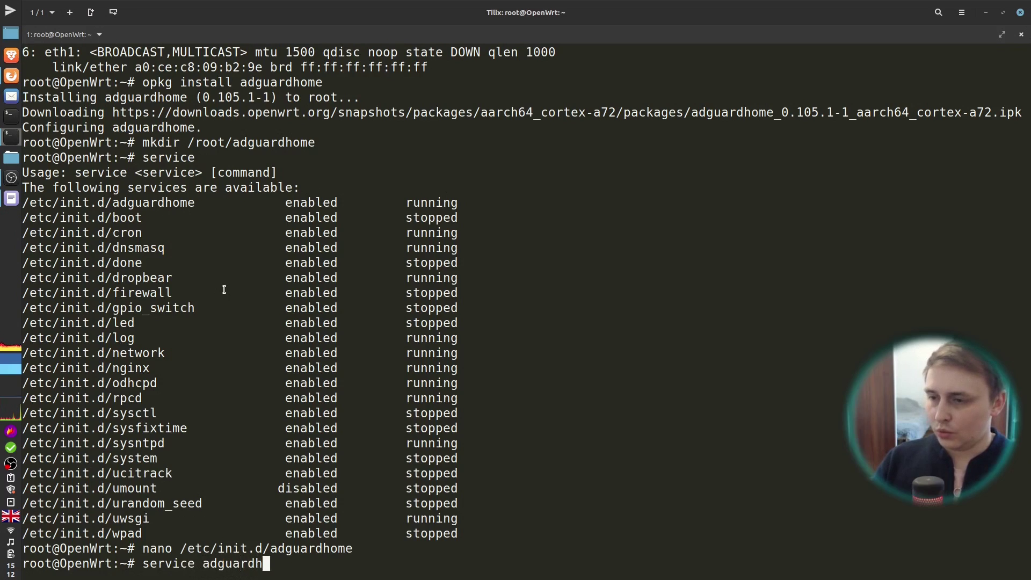
key(Tab)
key(BackSpace)
text(restart)
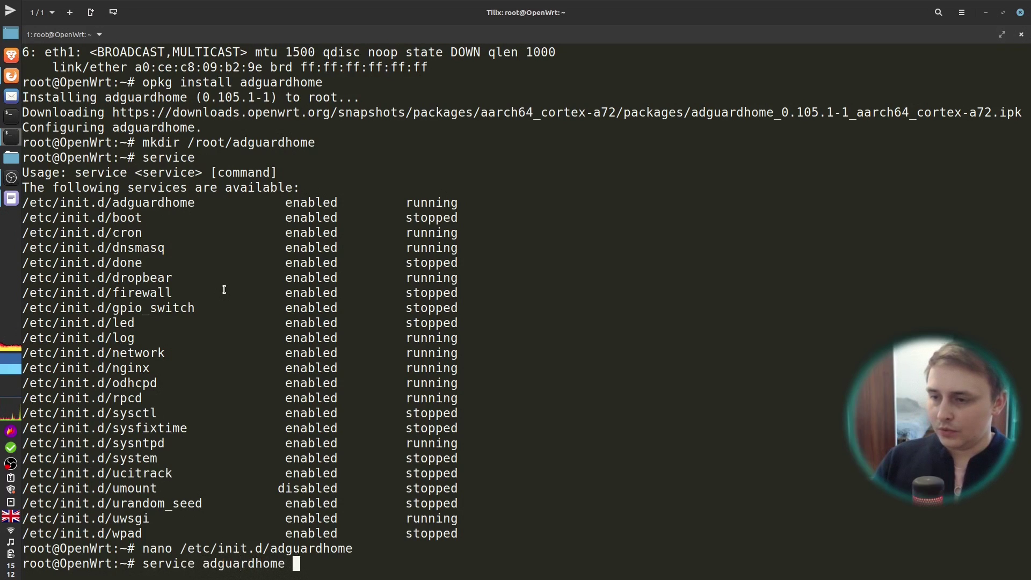
key(Return)
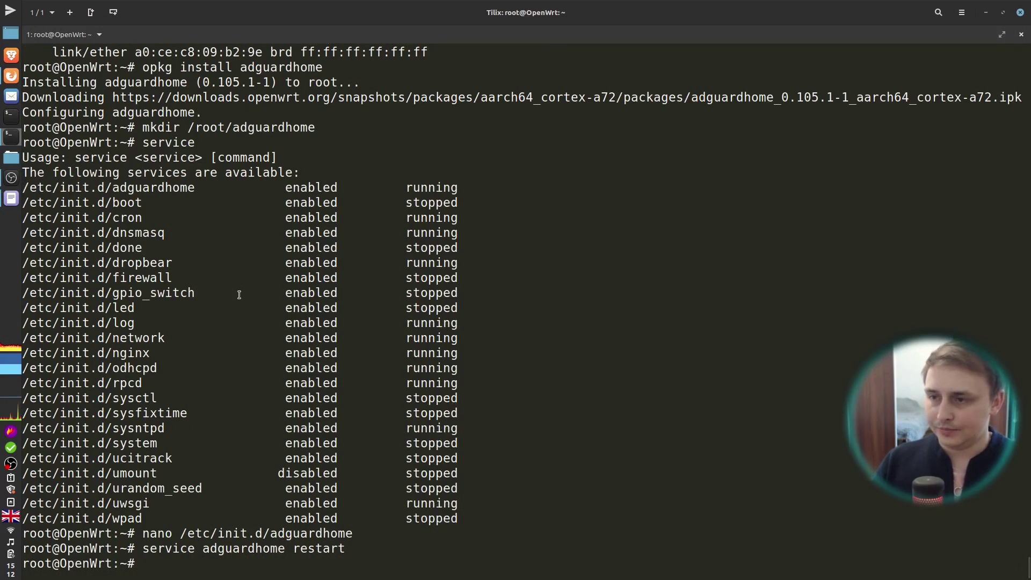
Step: Go to 192.168.1.1 in a new private Firefox tab
click(11, 77)
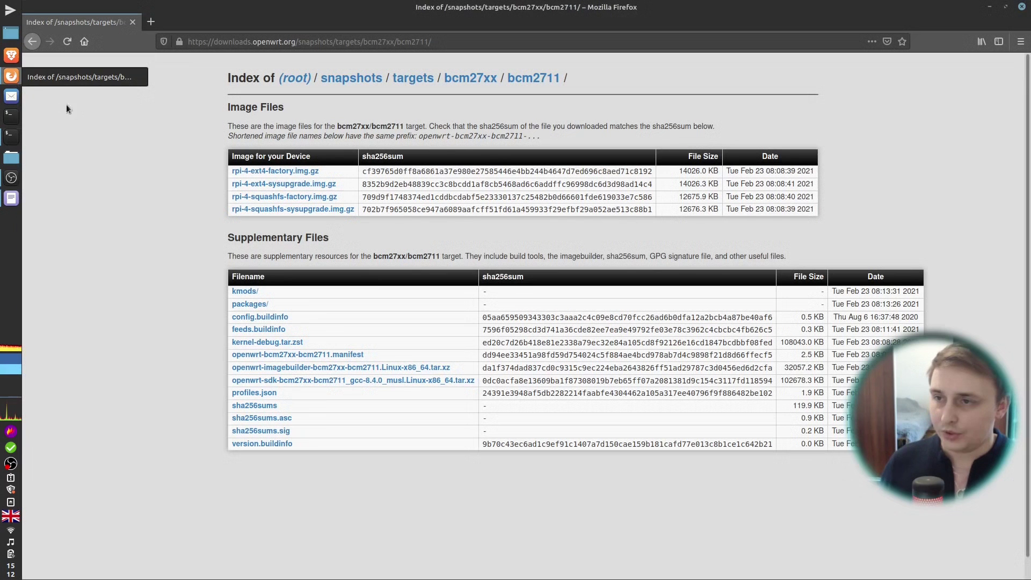
click(148, 23)
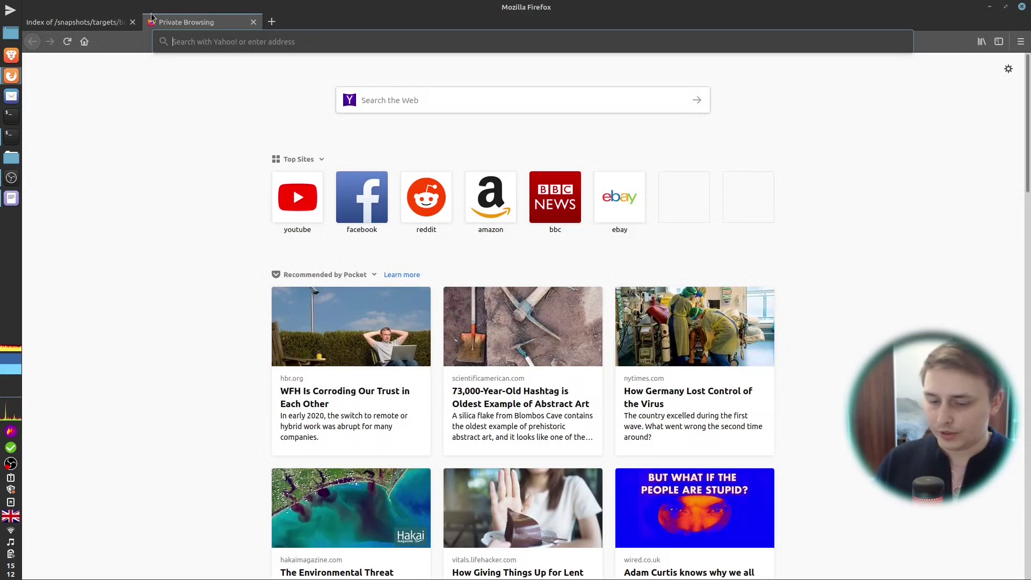
text(192.168.1.1)
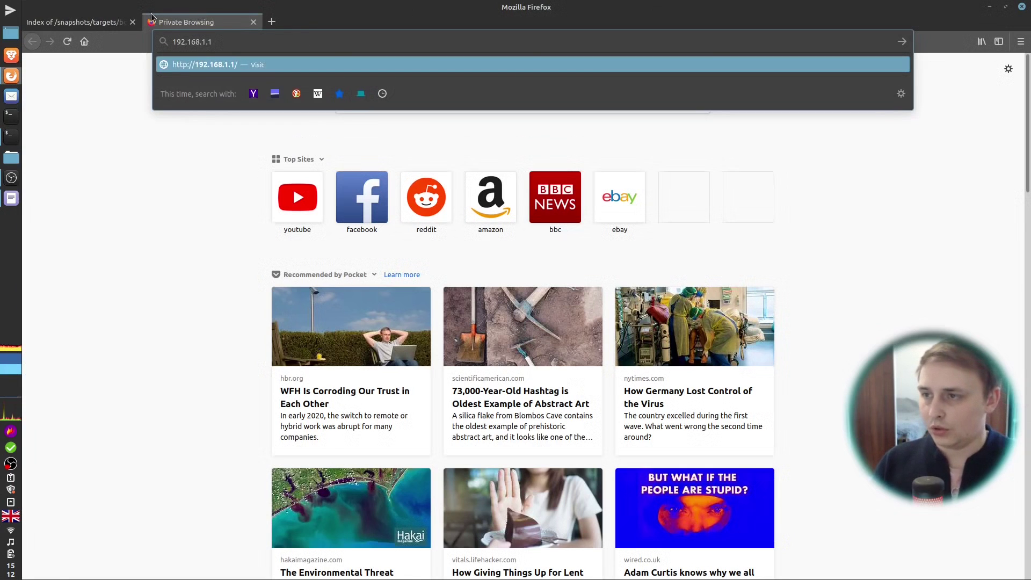
key(Return)
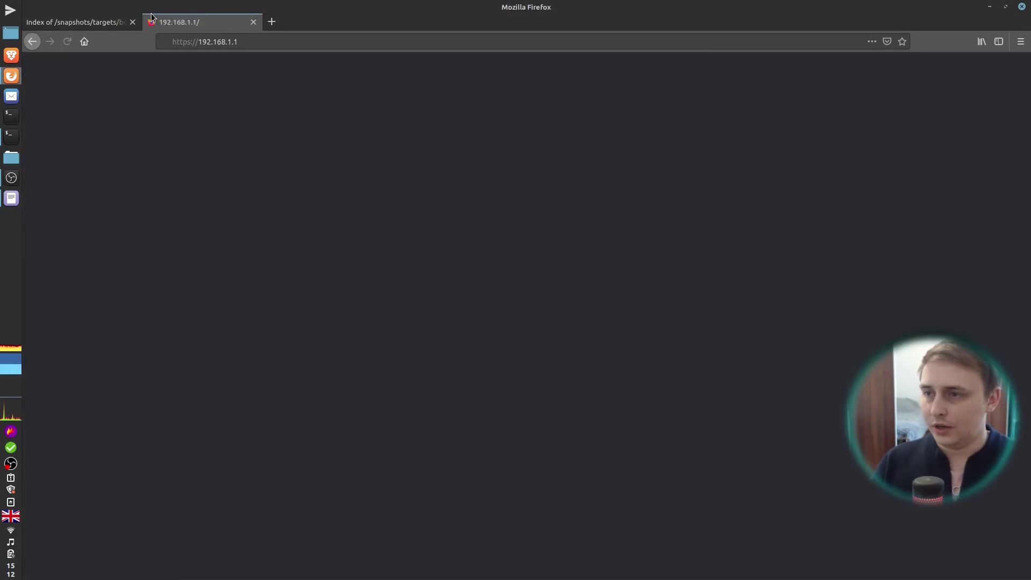
Step: Accept the self-signed certificate and log in to LuCI with the root password
click(704, 385)
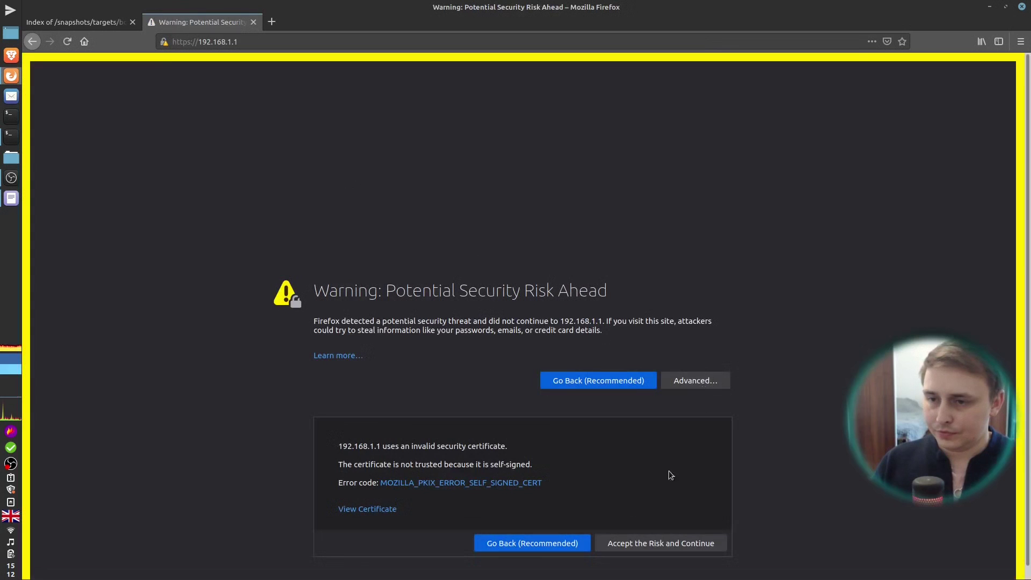
click(678, 550)
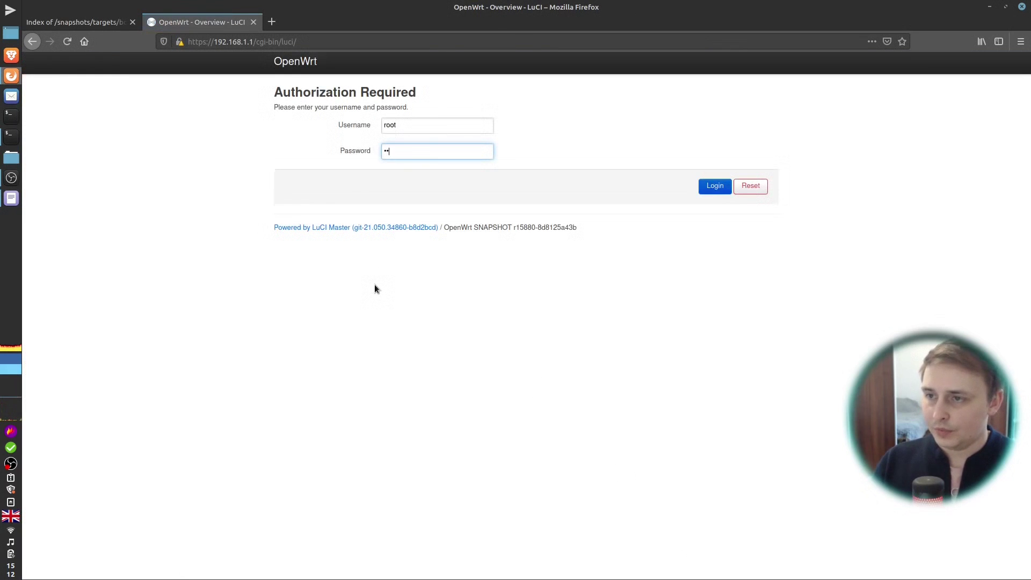
text(••)
key(Return)
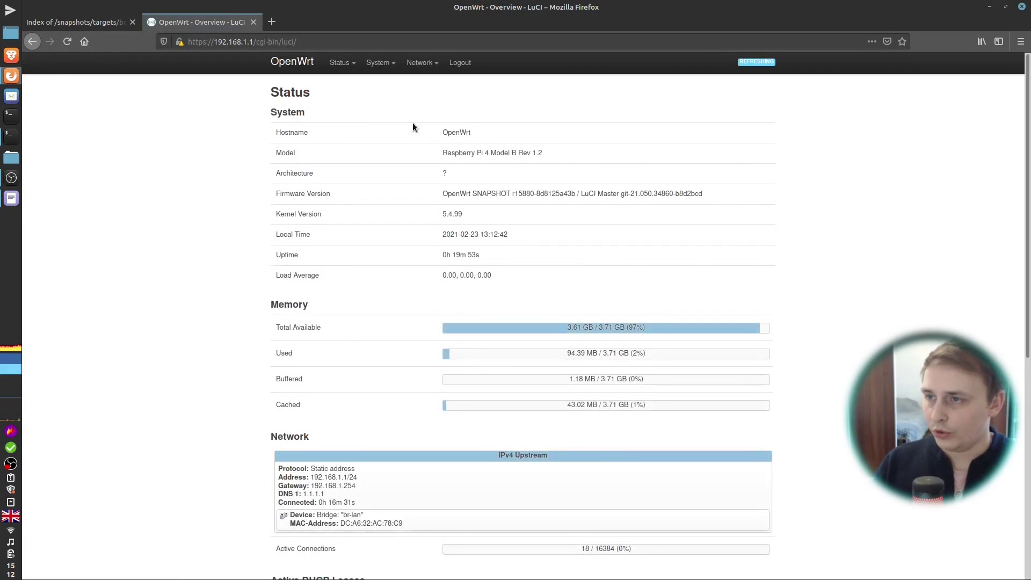
Step: Set the DNS server port to 553 in DHCP and DNS advanced settings and Save & Apply
scroll(238, 226, down, 4)
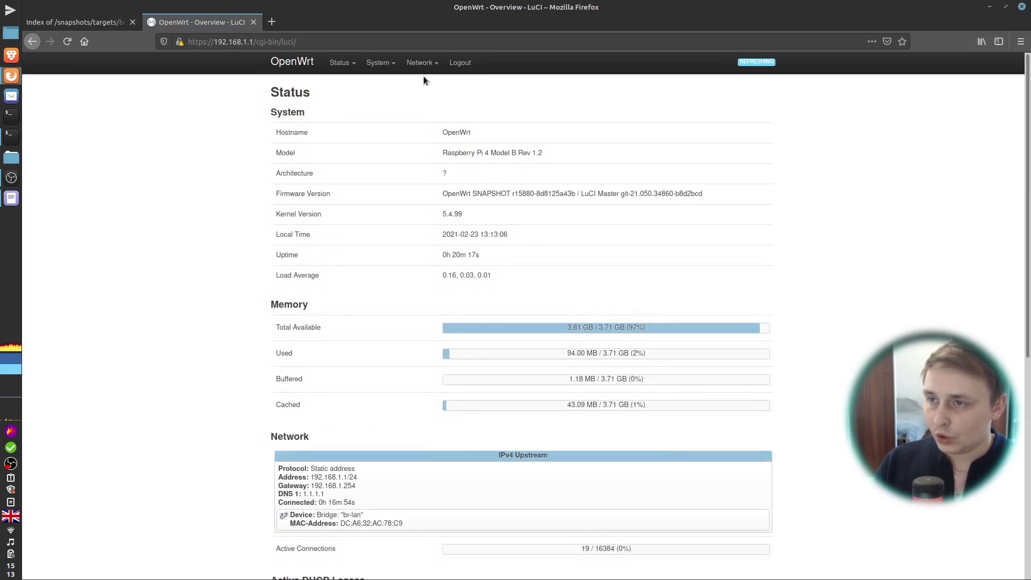
mouse_move(422, 67)
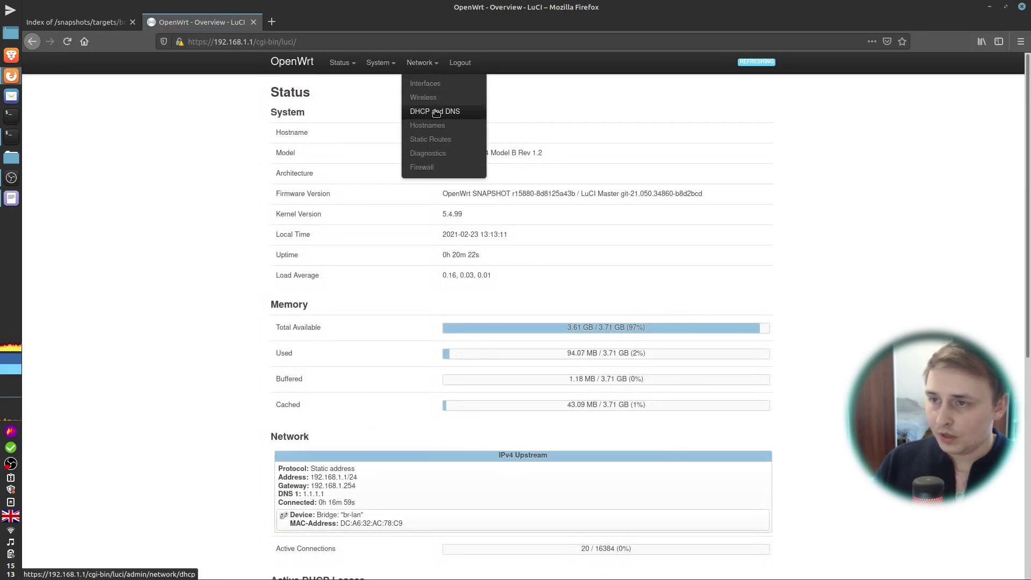
click(486, 110)
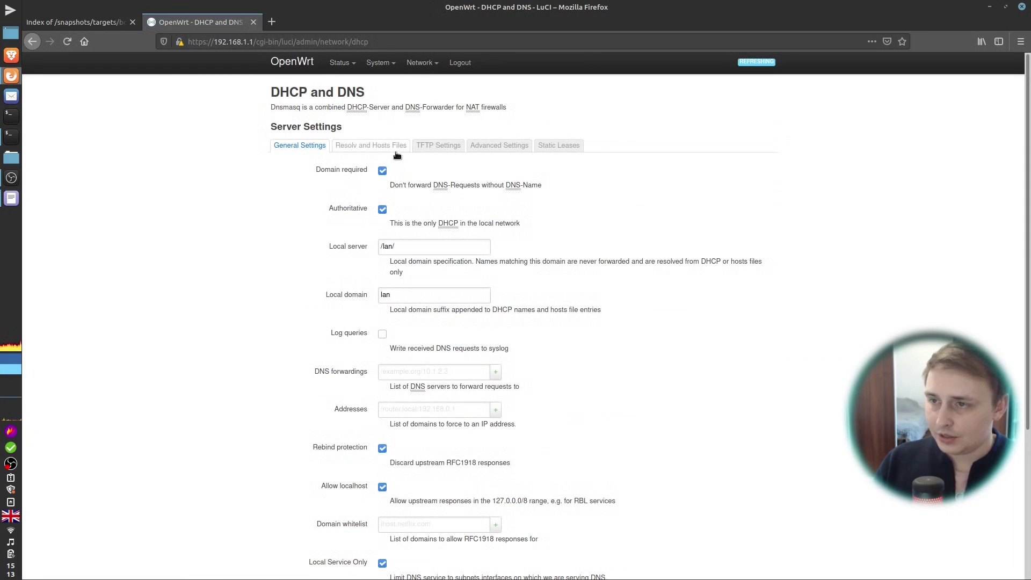
click(510, 150)
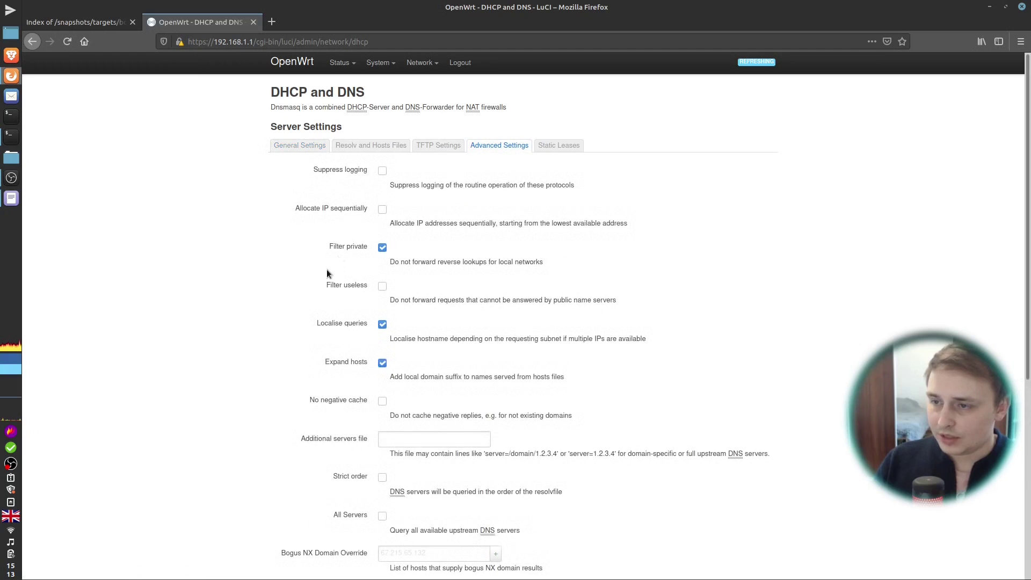
scroll(309, 283, down, 2)
scroll(308, 282, down, 3)
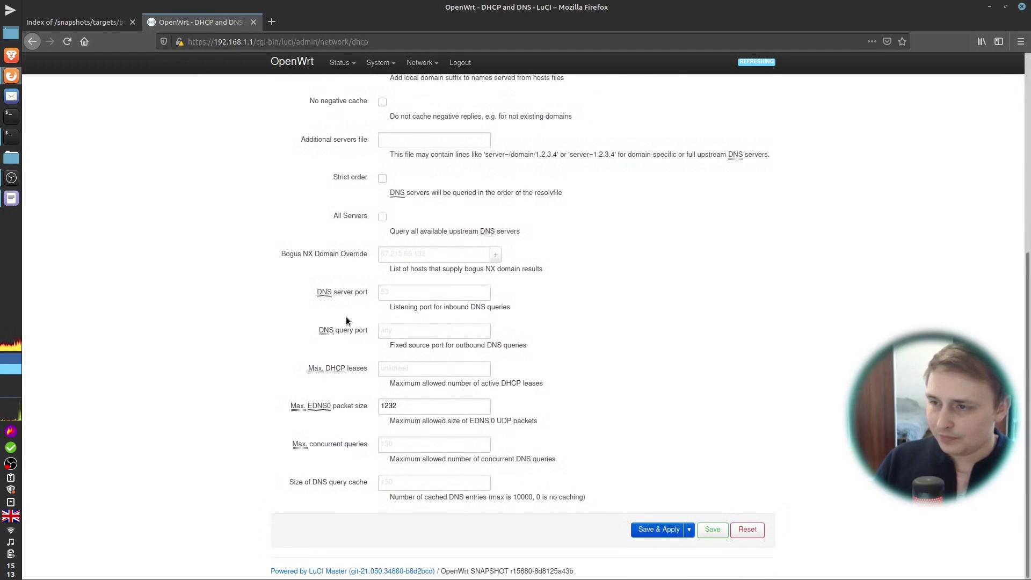
drag(317, 293, 350, 294)
click(370, 292)
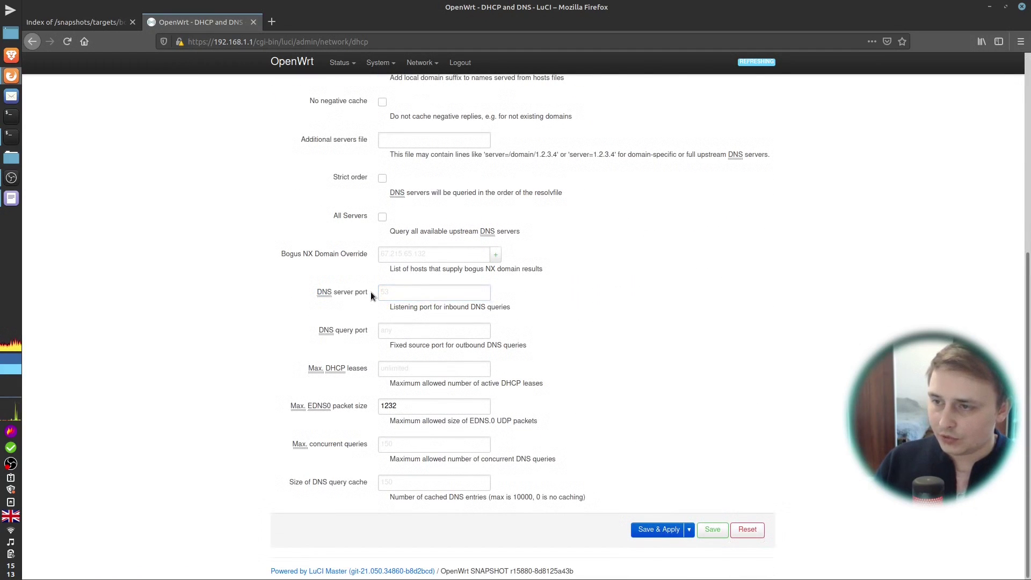
click(403, 295)
text(5)
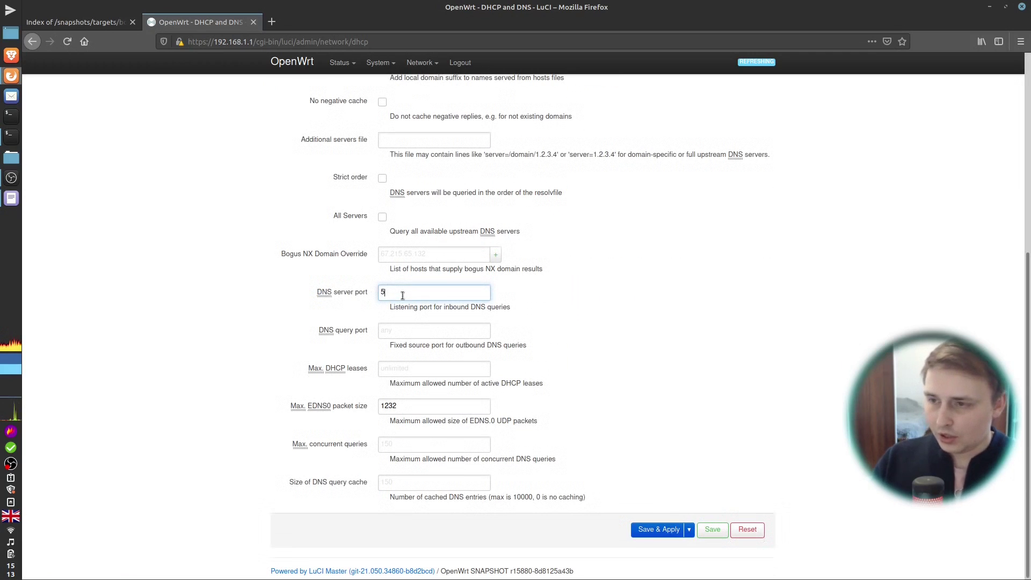
text(53)
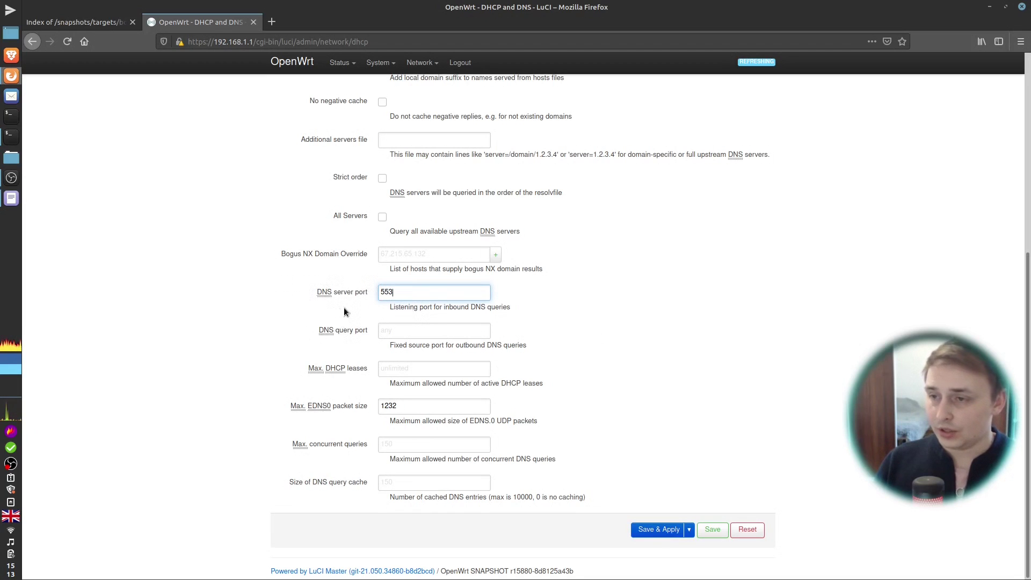
click(665, 536)
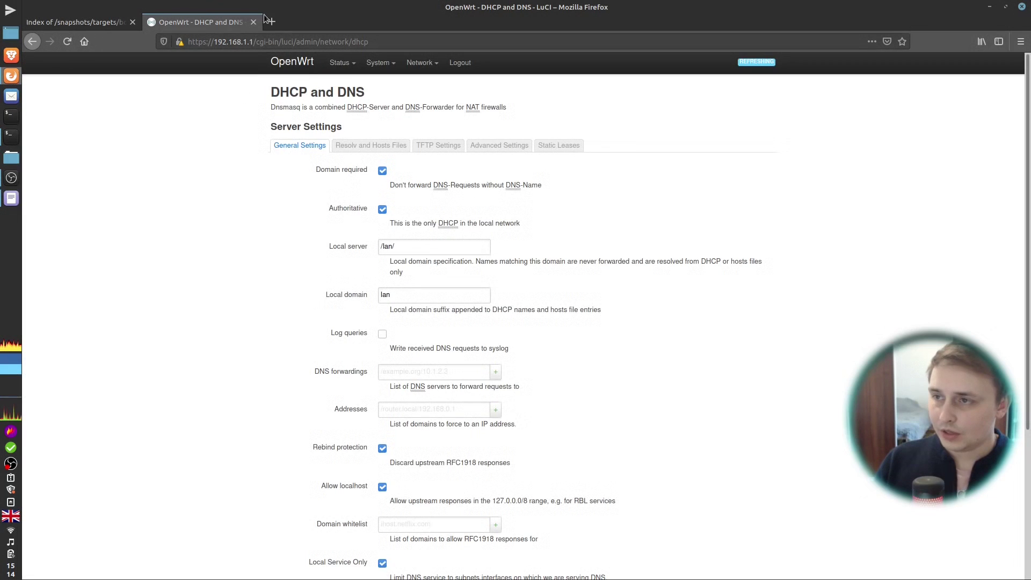
Step: Load the AdGuard Home setup page at 192.168.1.1:3000 in a new tab
click(272, 22)
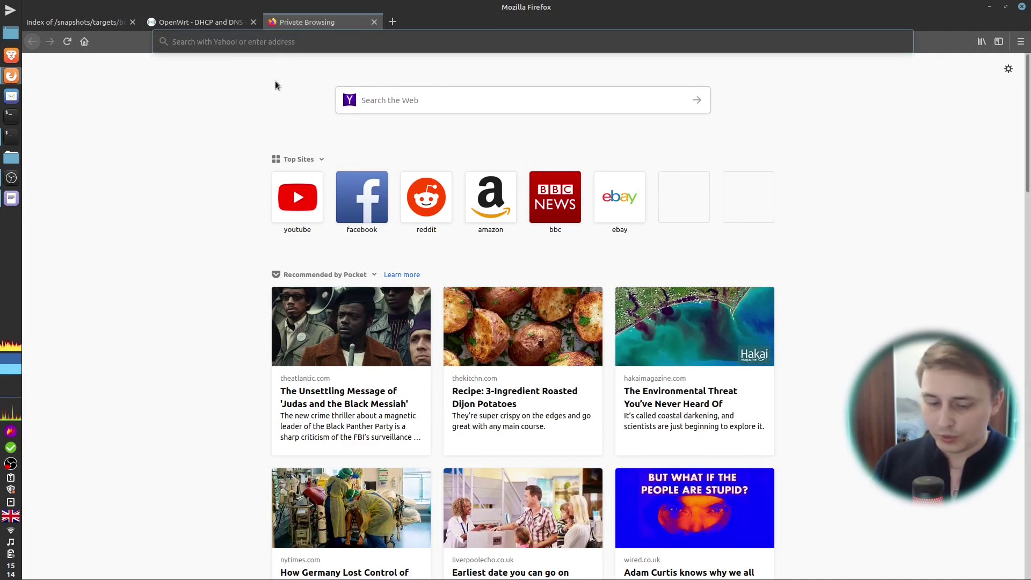
text(192.168.)
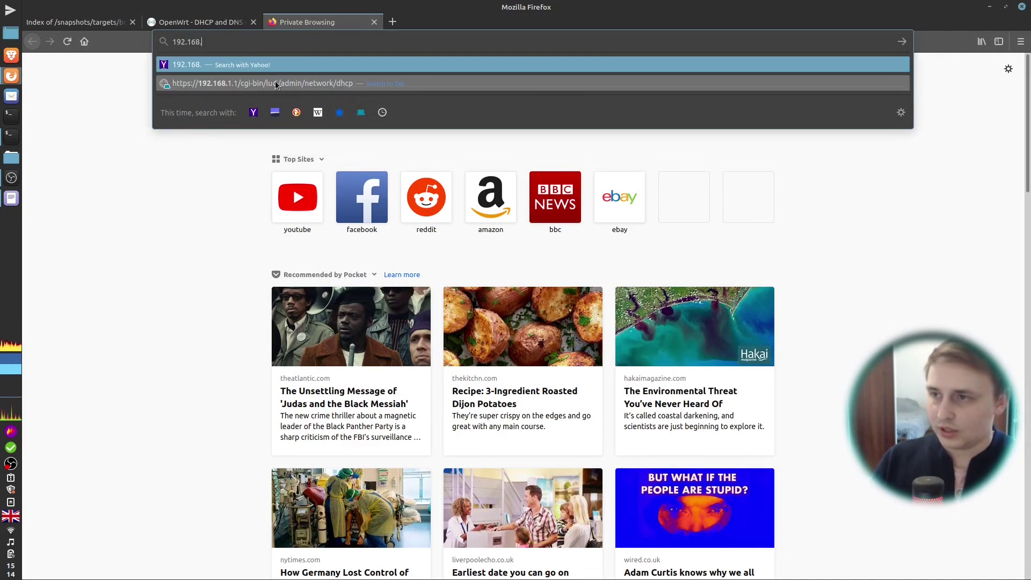
text(1.1)
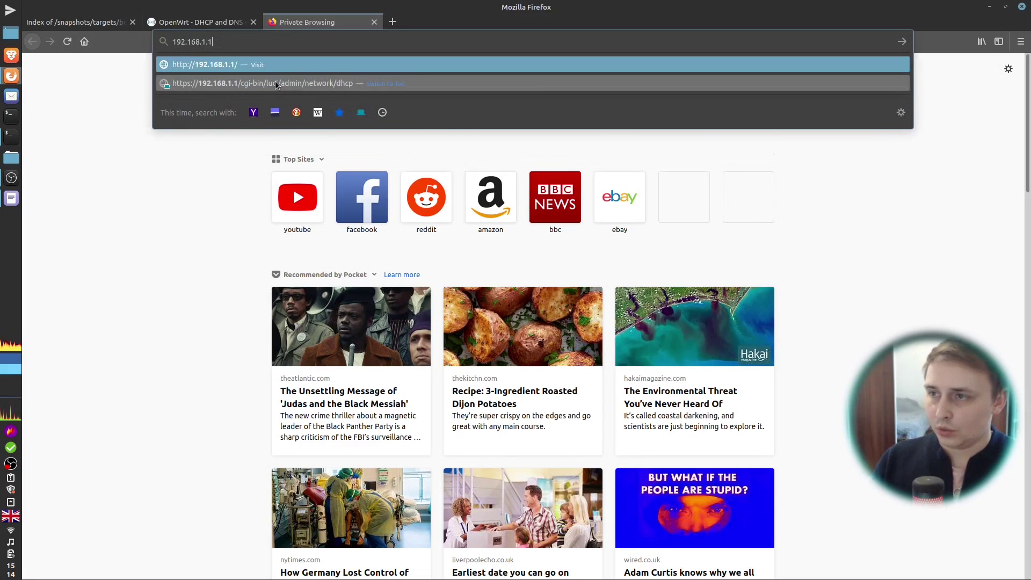
text(:3000)
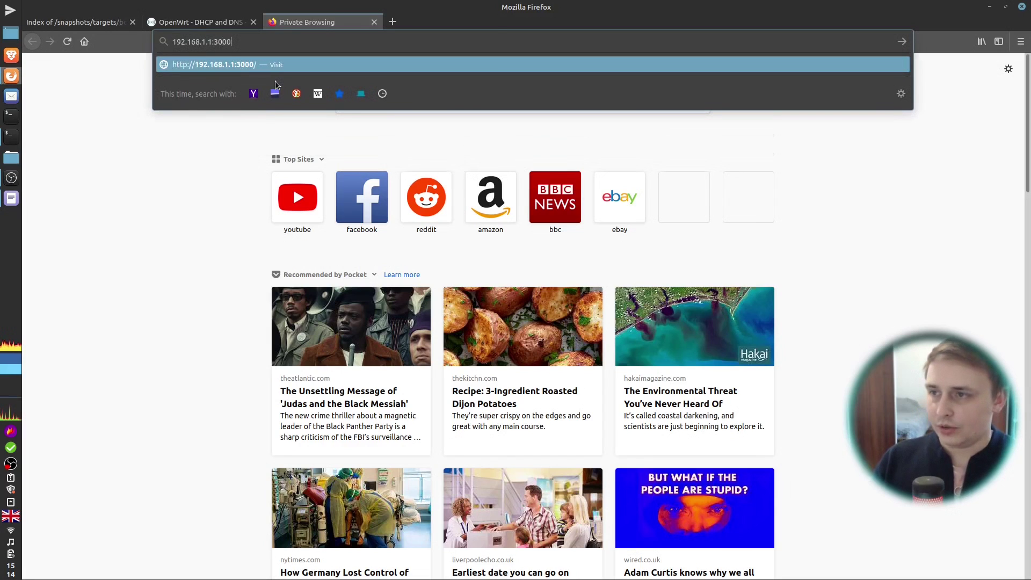
key(Return)
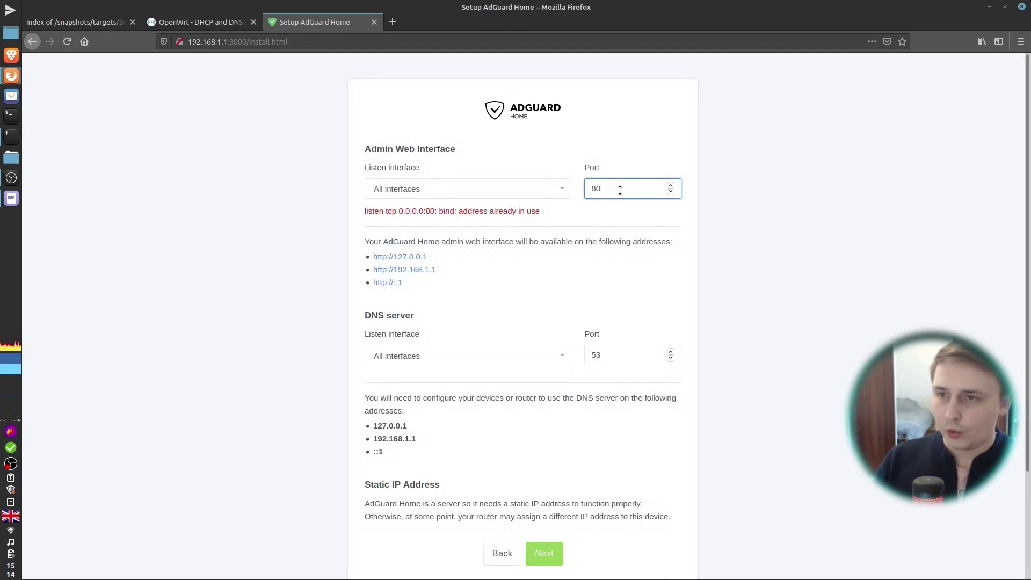
Step: Set the admin interface to port 8080, keep DNS on All interfaces port 53
text(80)
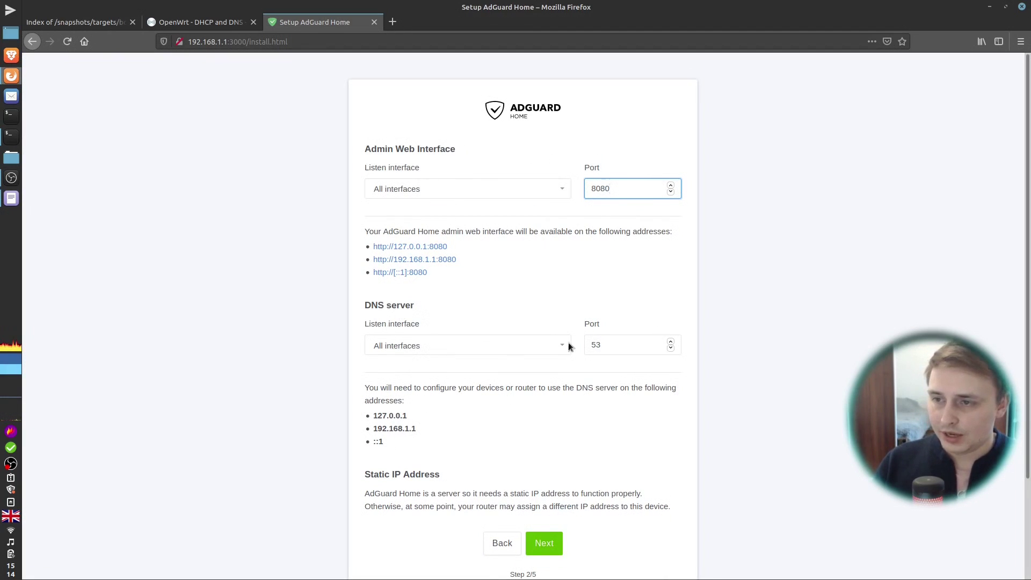
click(631, 343)
click(542, 304)
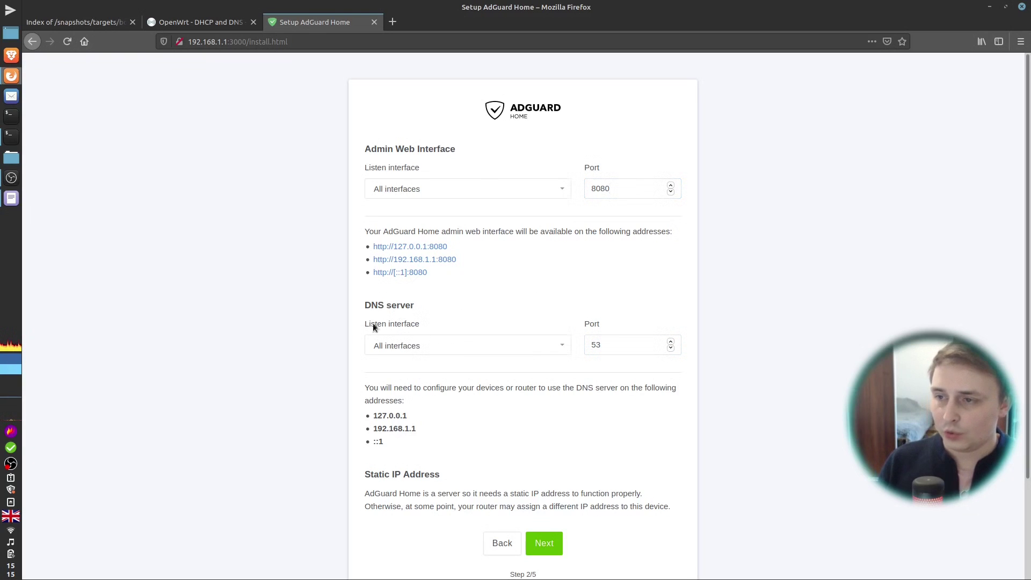
click(444, 350)
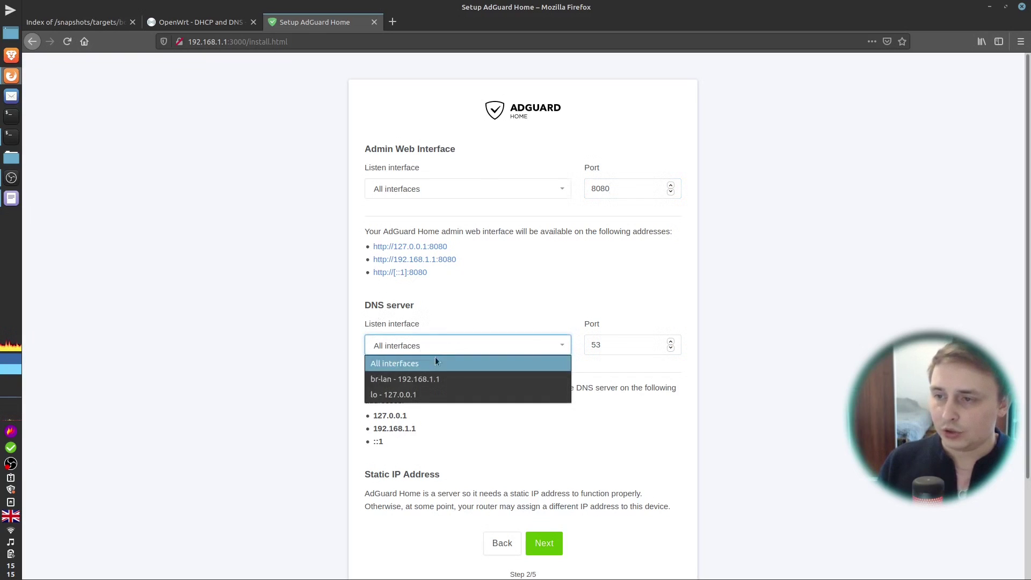
click(474, 322)
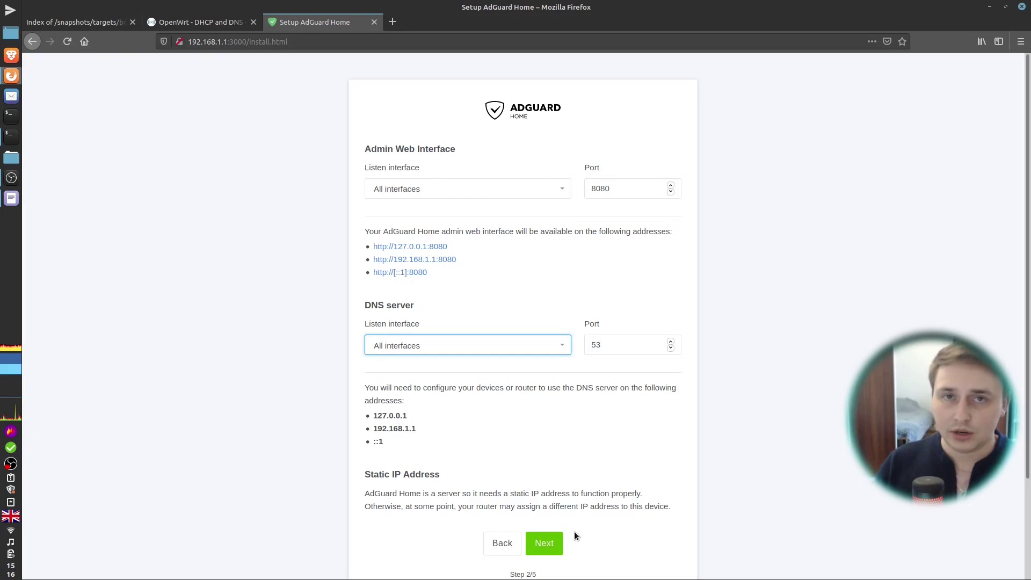
click(532, 342)
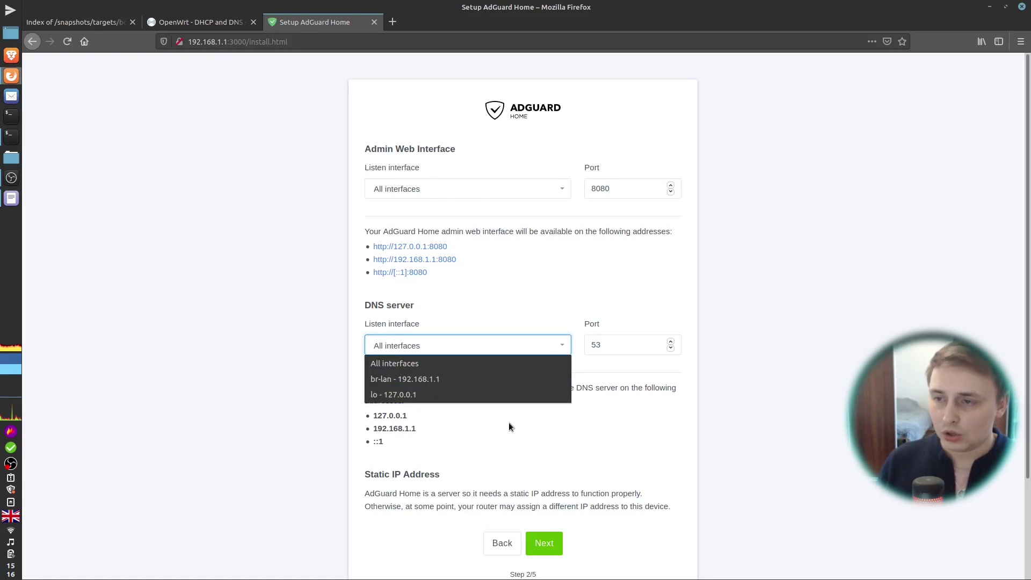
click(578, 447)
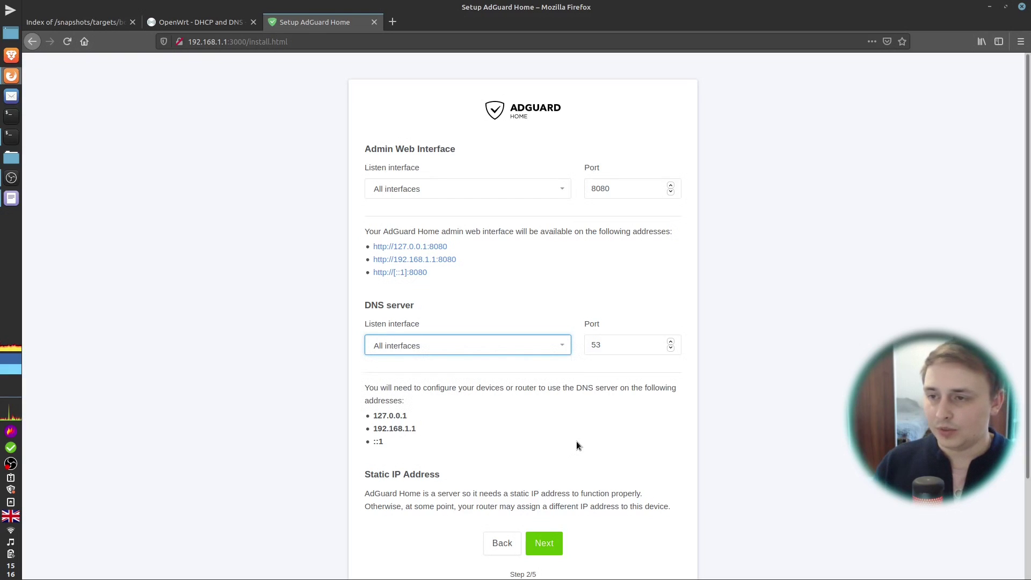
click(555, 550)
Step: Set the admin username and password, then finish the AdGuard Home setup wizard
click(475, 238)
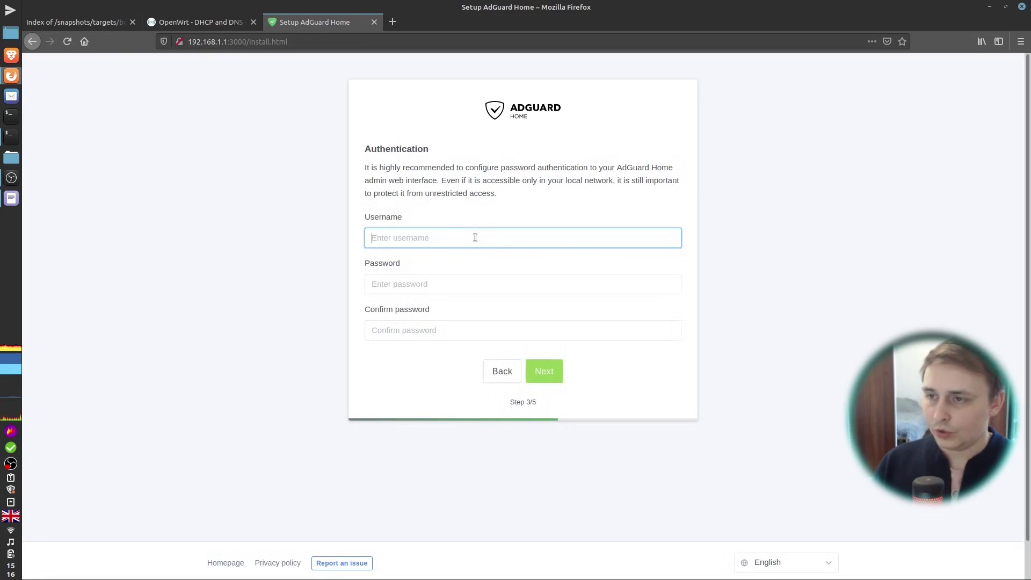
text(random)
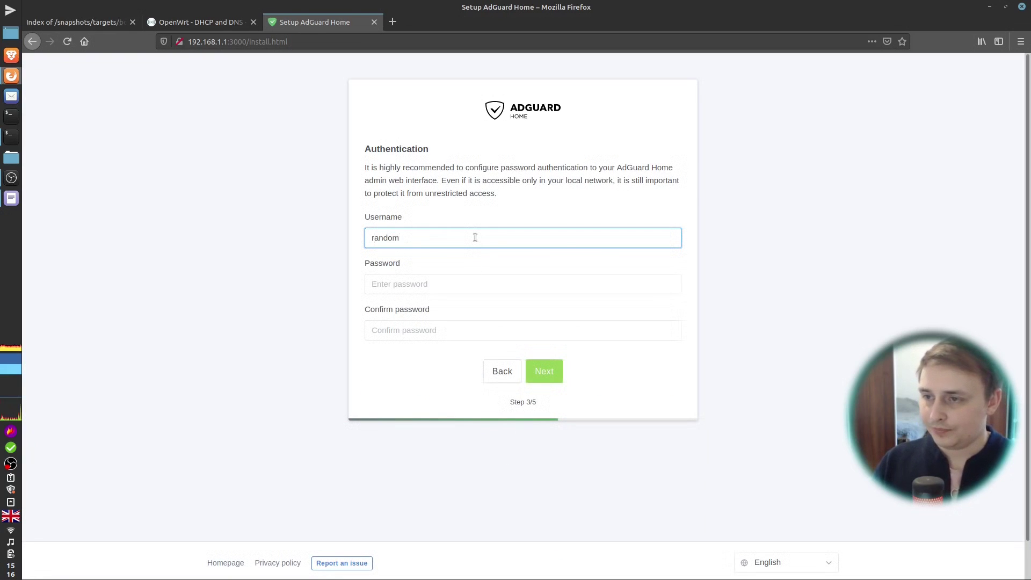
key(Tab)
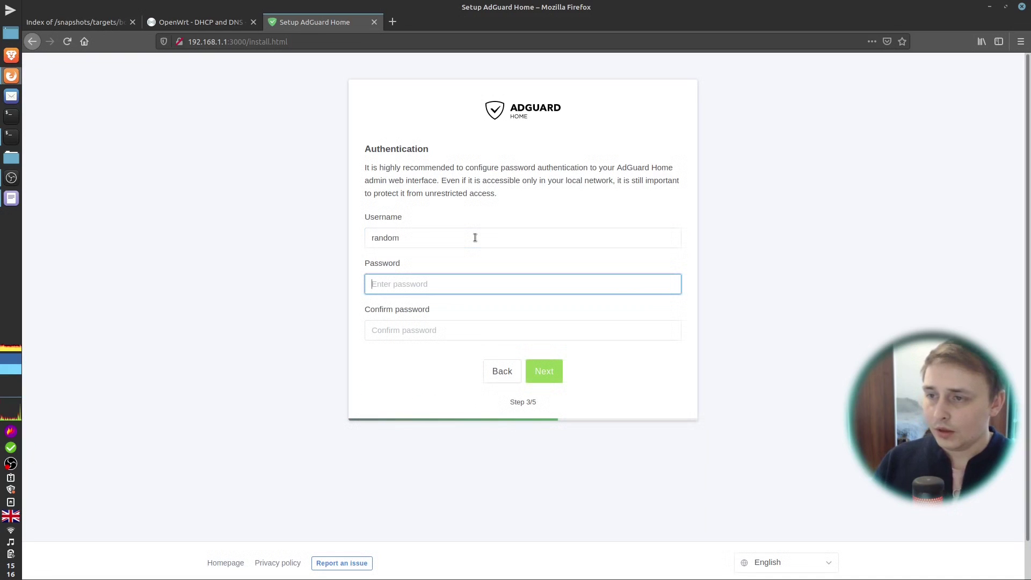
text(1234)
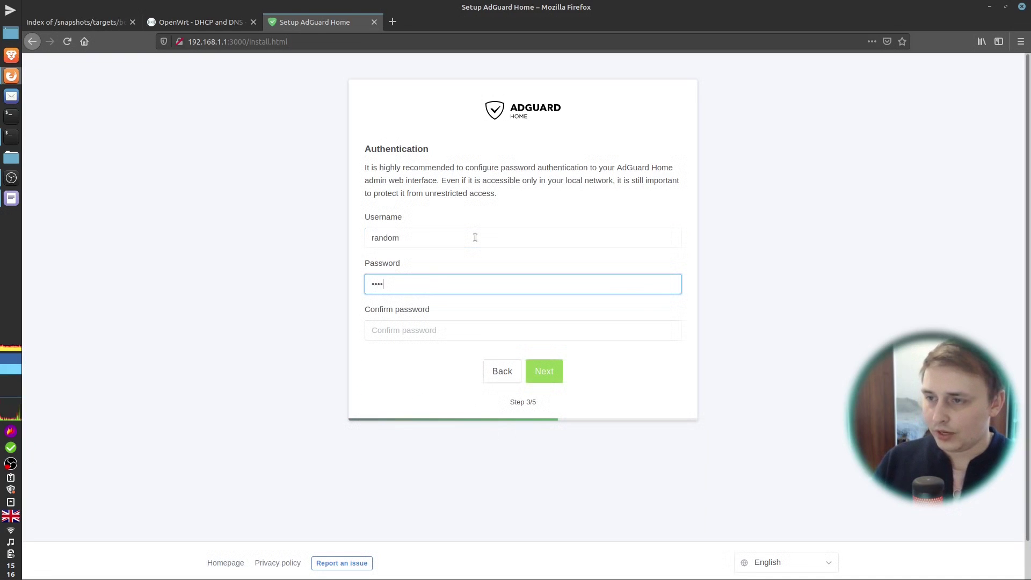
key(Tab)
text(1234)
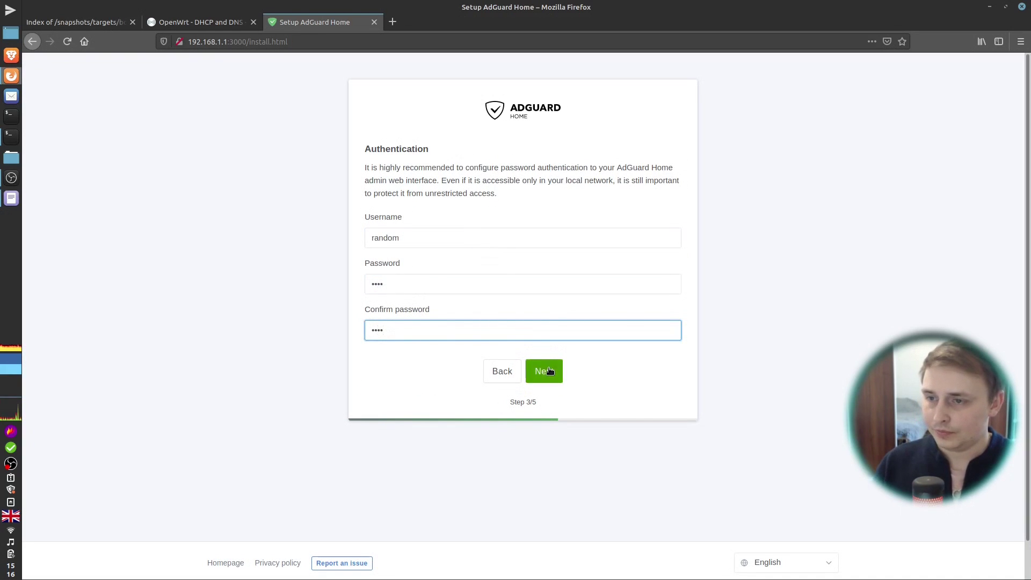
click(545, 370)
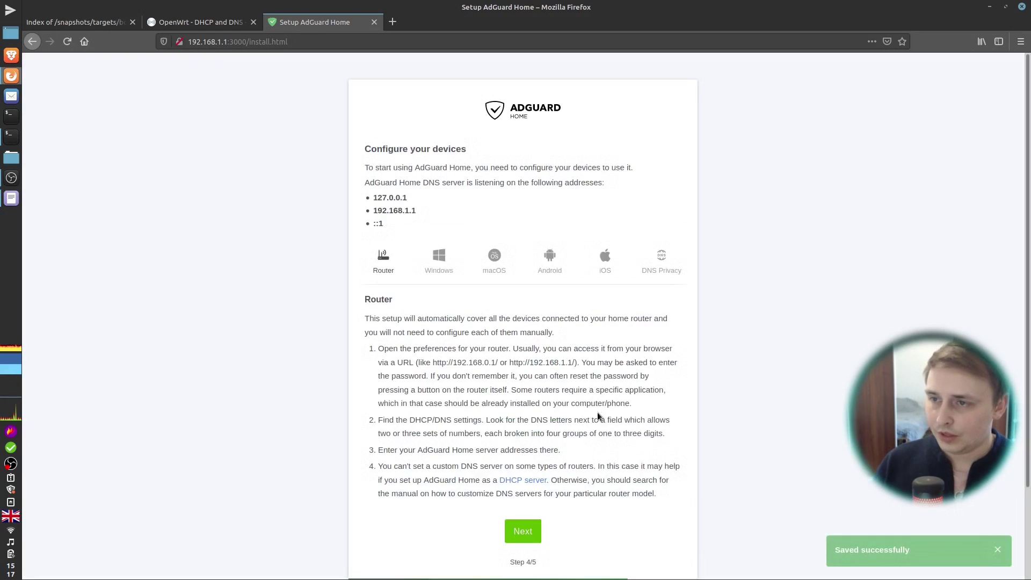
click(523, 536)
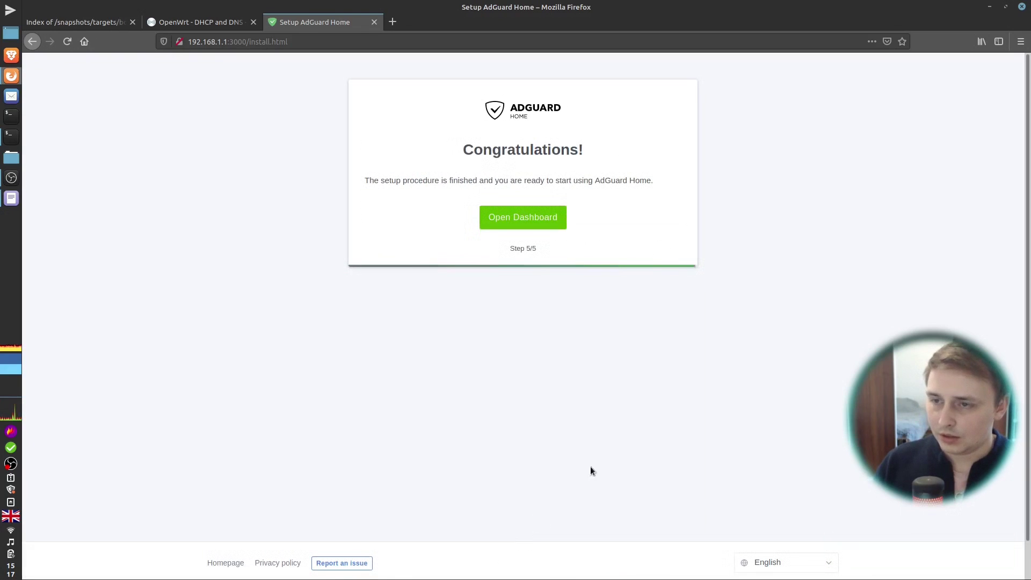
Step: Log in to the AdGuard Home dashboard with the new admin credentials
click(537, 217)
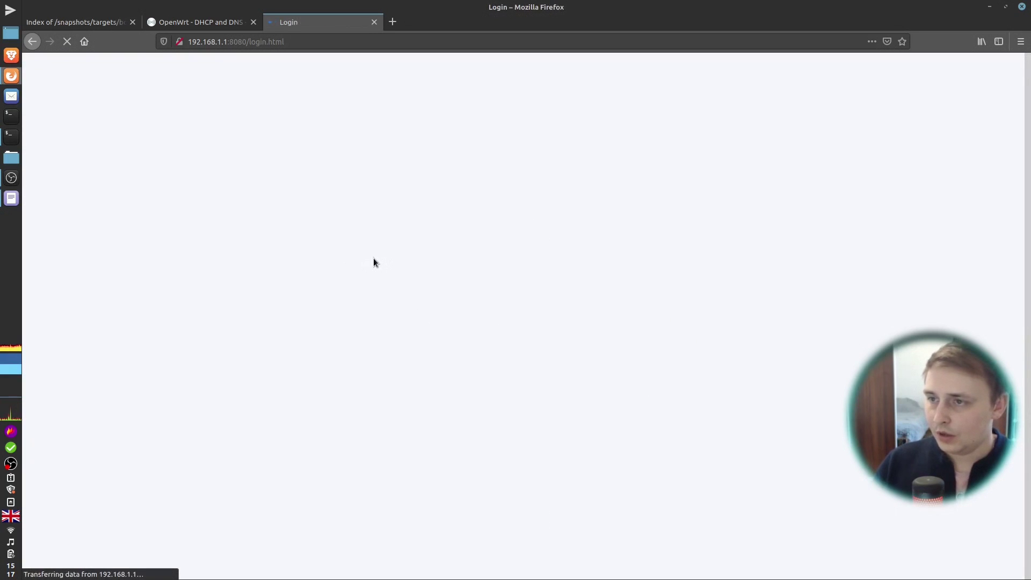
click(514, 226)
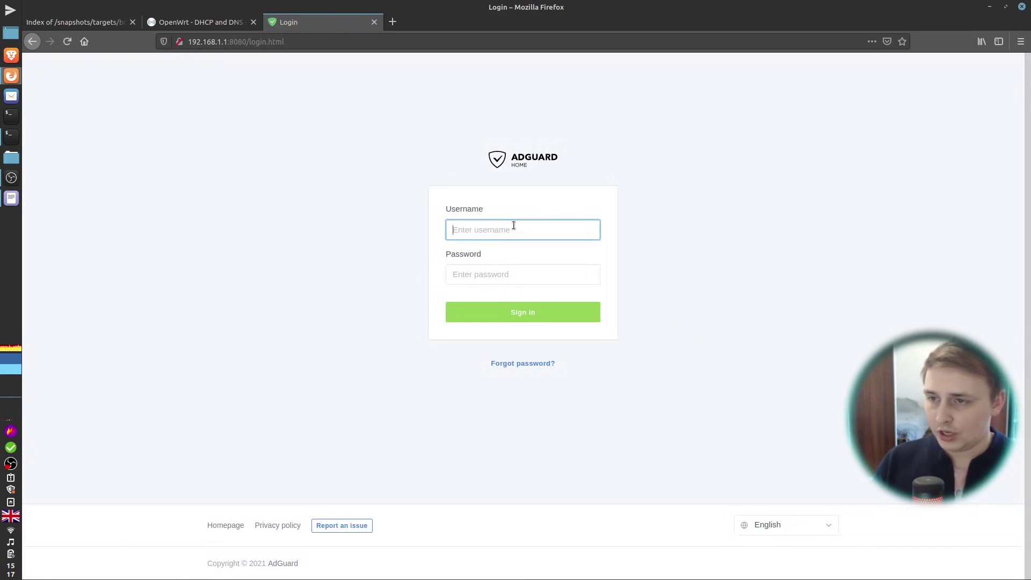
text(ra)
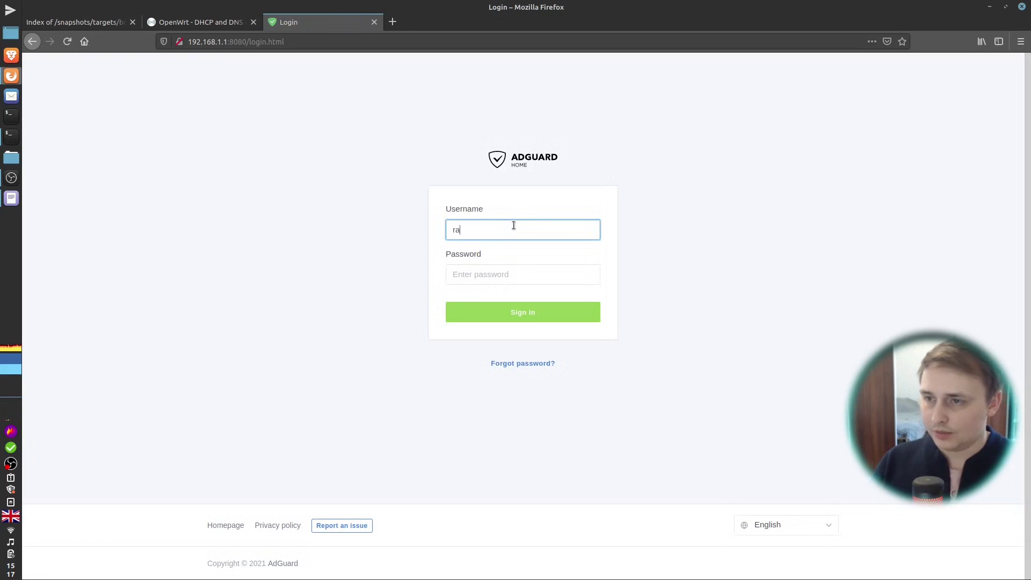
text(ndom)
key(Tab)
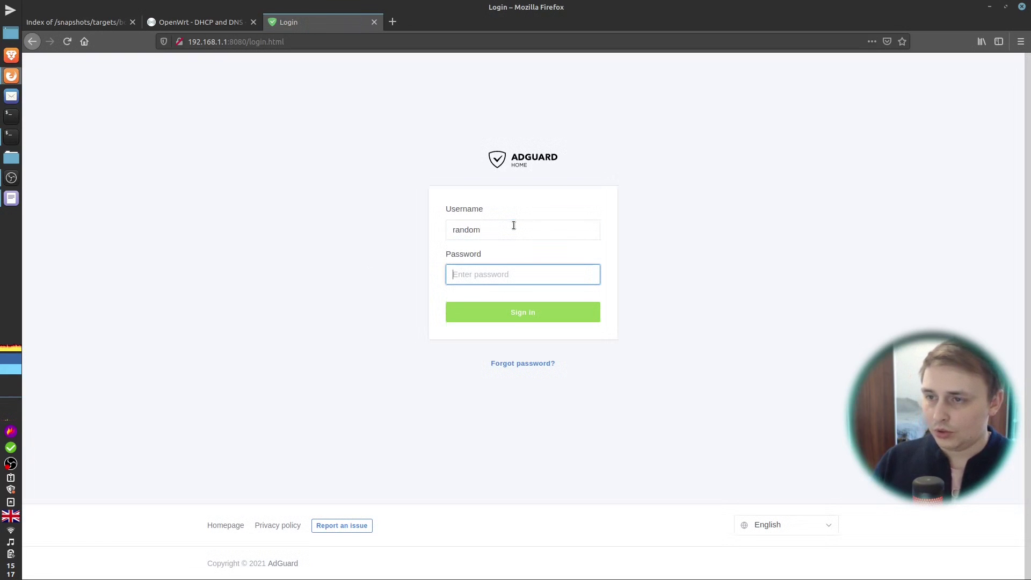
text(••••)
key(Return)
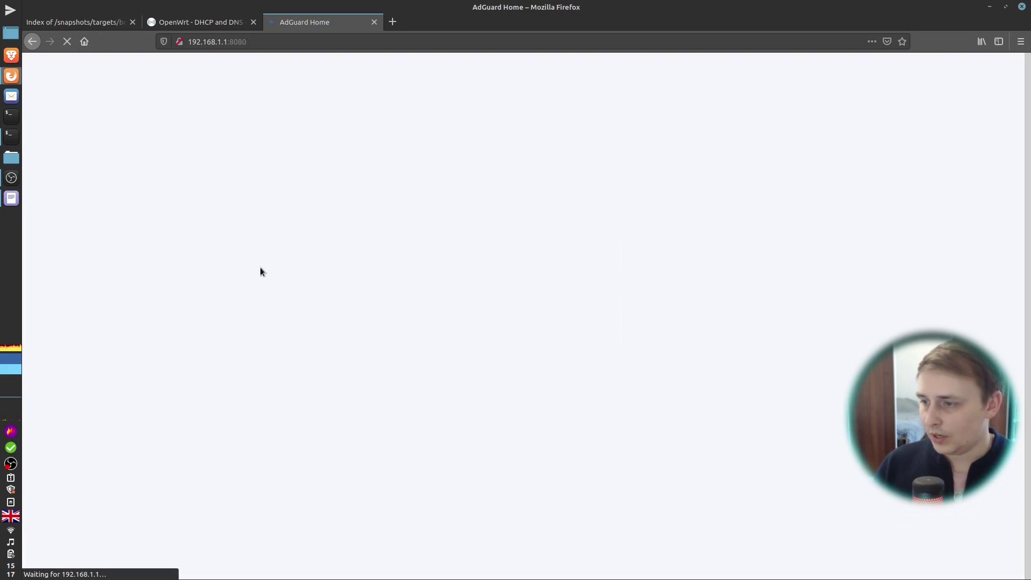
Step: Enable the AdAway Default Blocklist on the DNS blocklists page
mouse_move(540, 71)
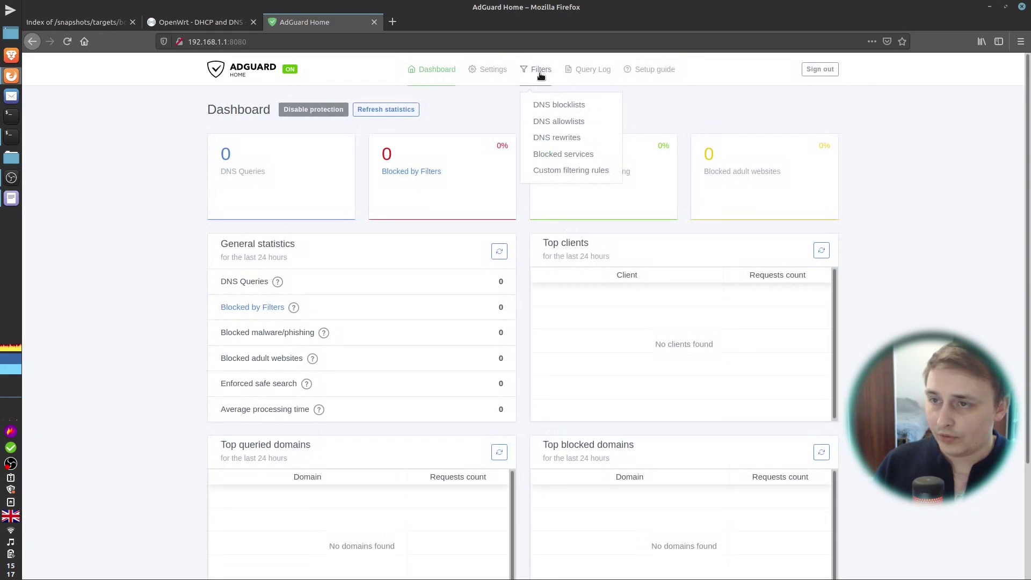
click(557, 106)
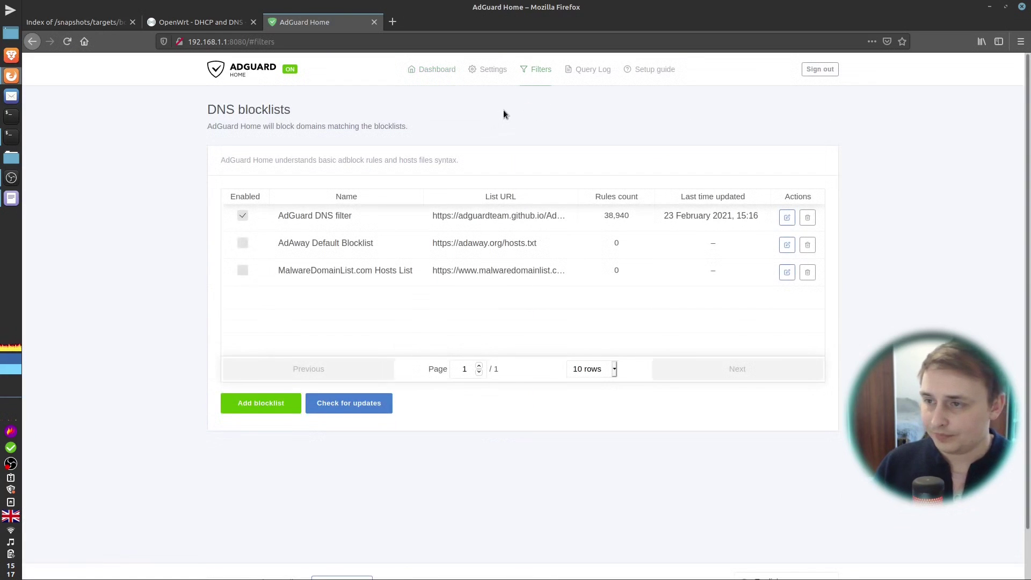
click(242, 243)
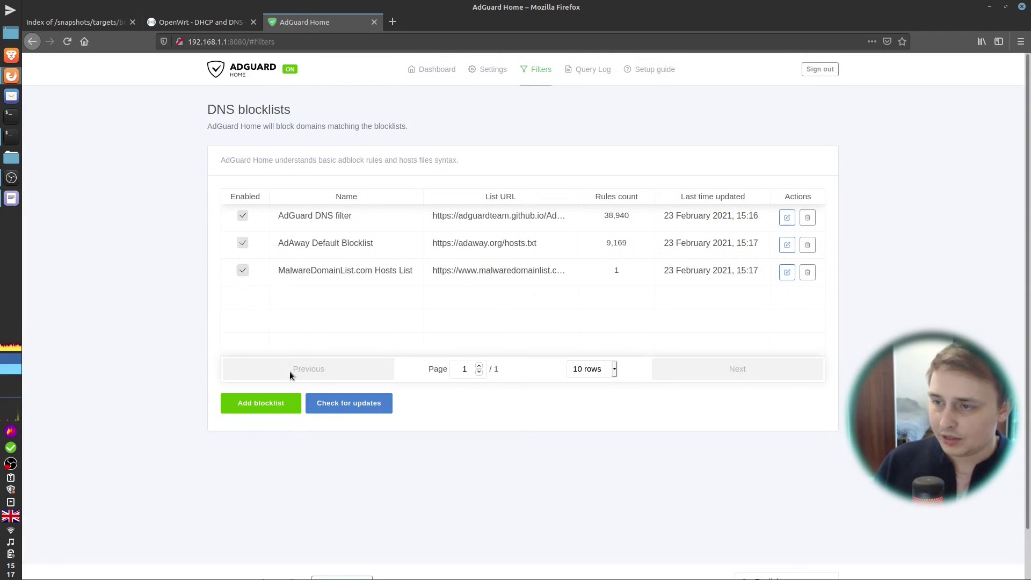
Step: Add Spam404 from the built-in catalogue, update all blocklists, and return to the dashboard
click(268, 408)
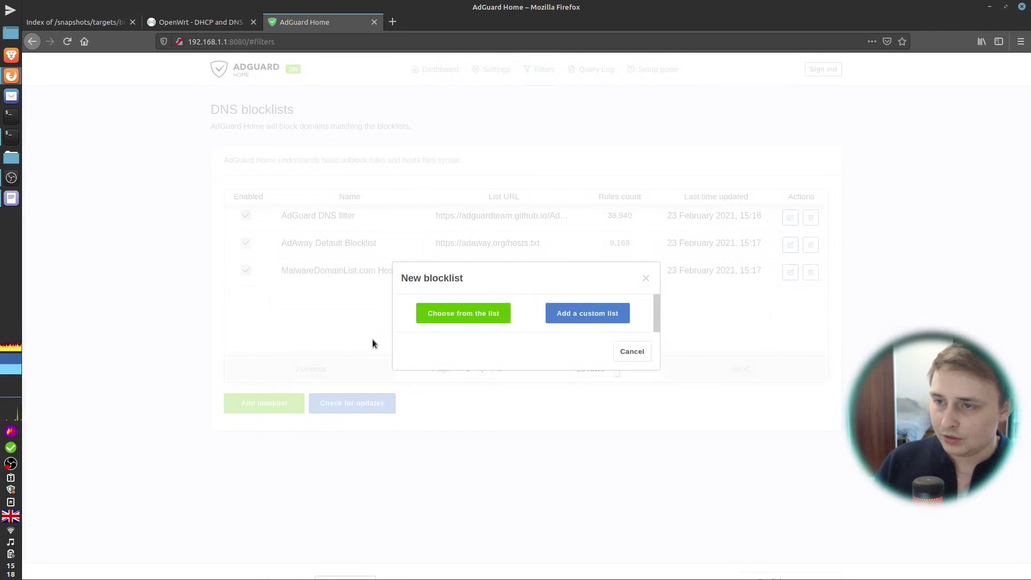
click(483, 317)
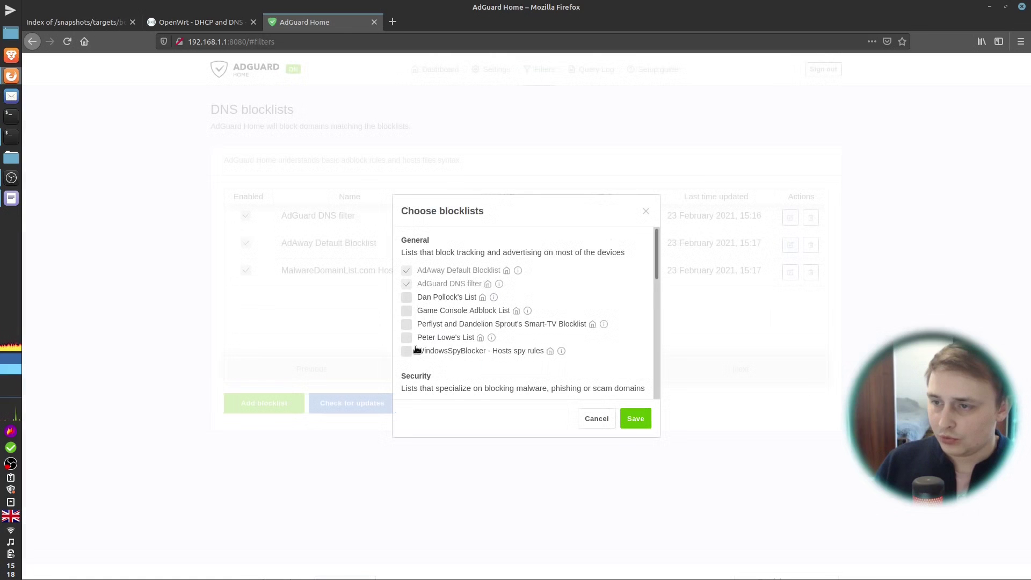
scroll(417, 350, down, 3)
click(407, 318)
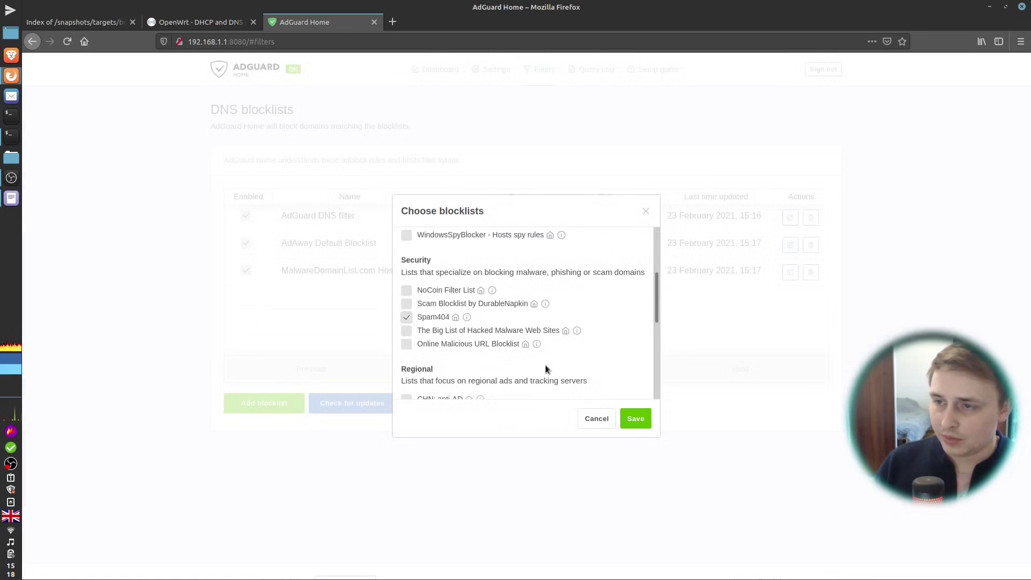
click(635, 419)
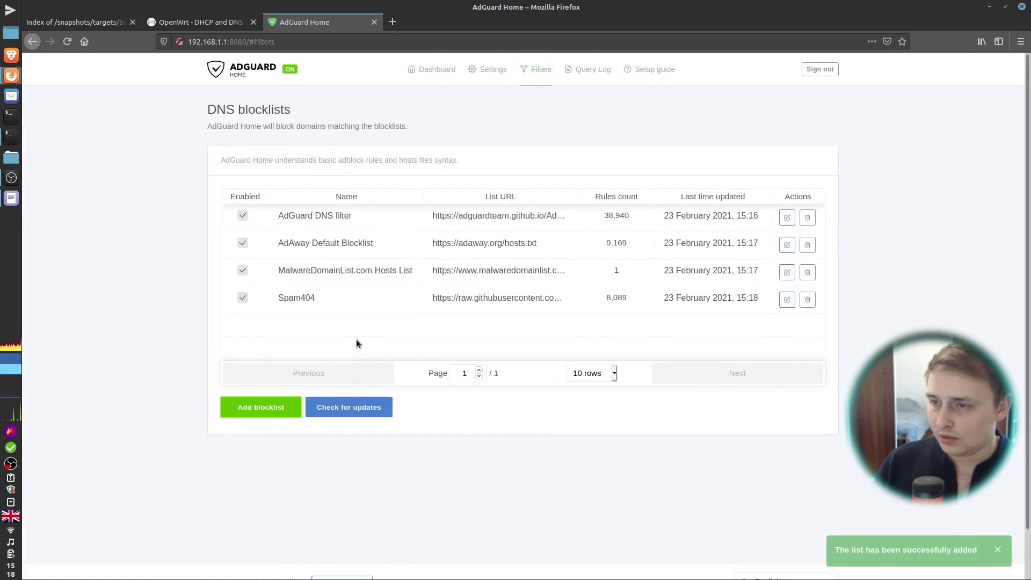
click(348, 414)
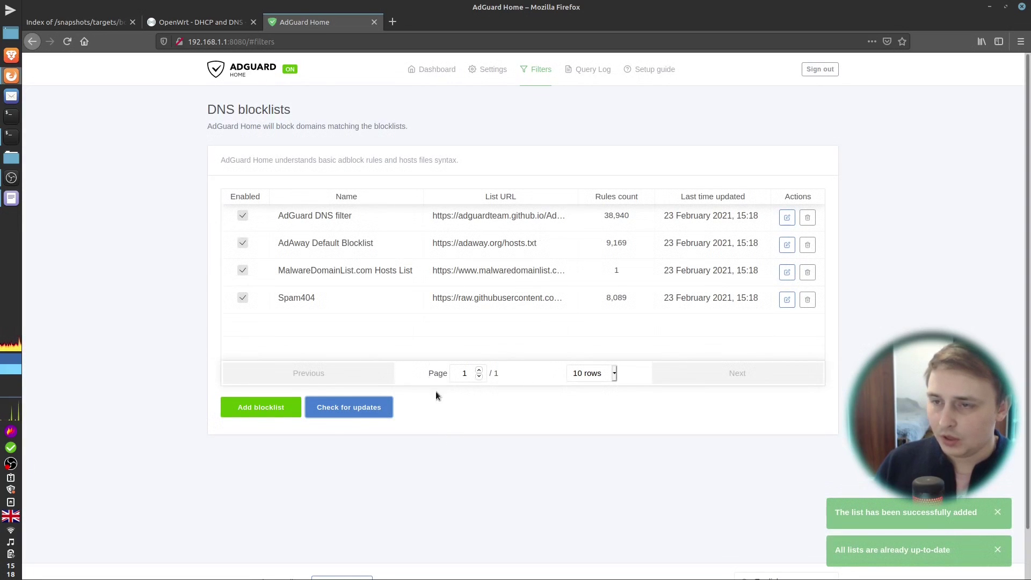
click(427, 73)
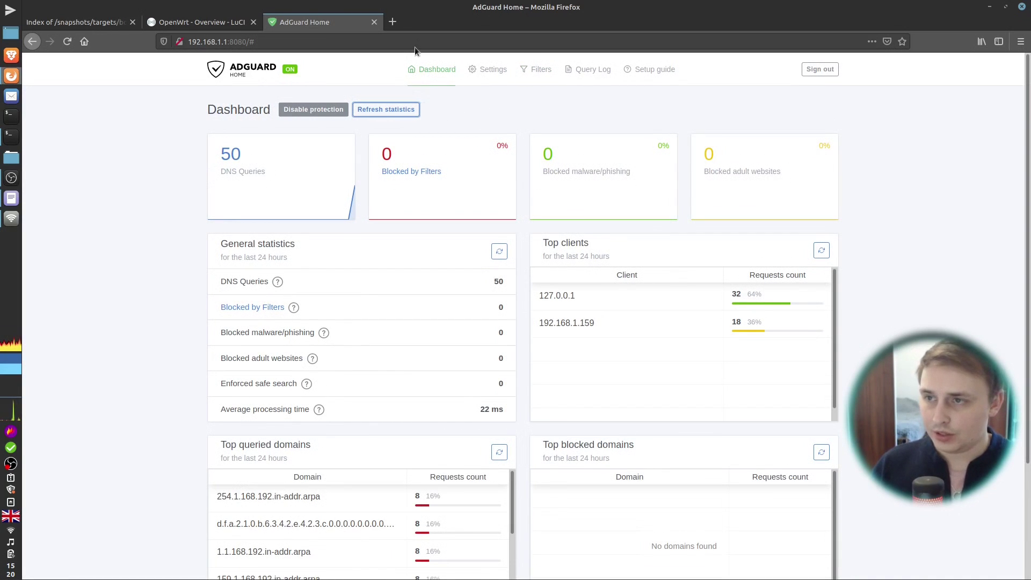
Step: Load msn.com in a new tab, then confirm the dashboard shows 180 queries, 19 blocked
click(393, 22)
text(mns.com)
key(Return)
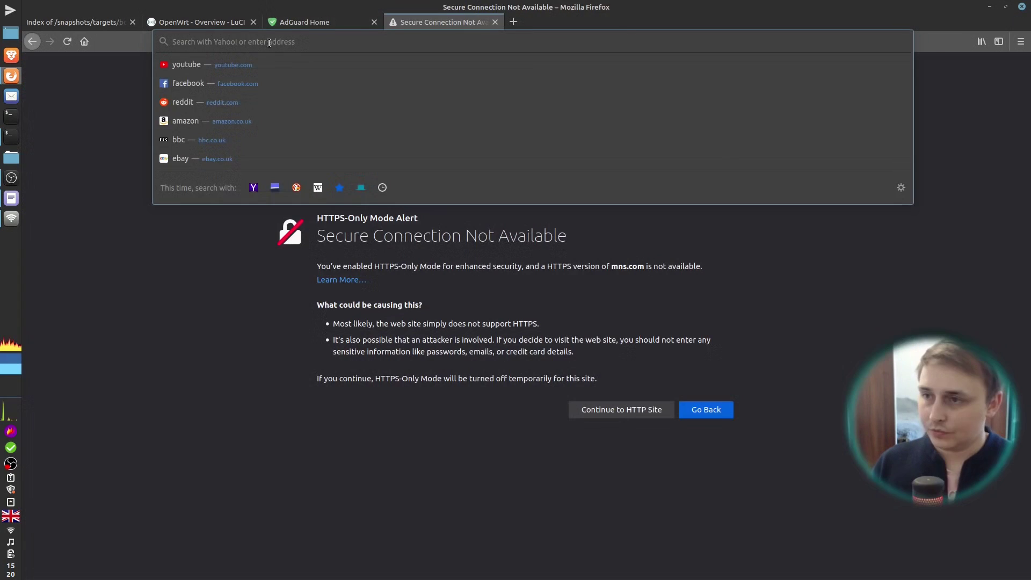
text(msn.com)
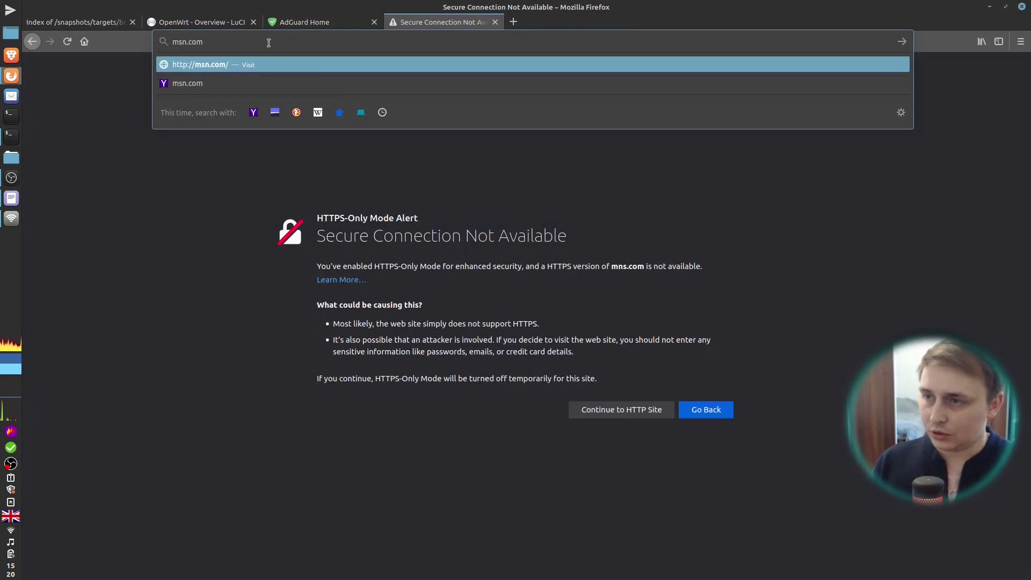
key(Return)
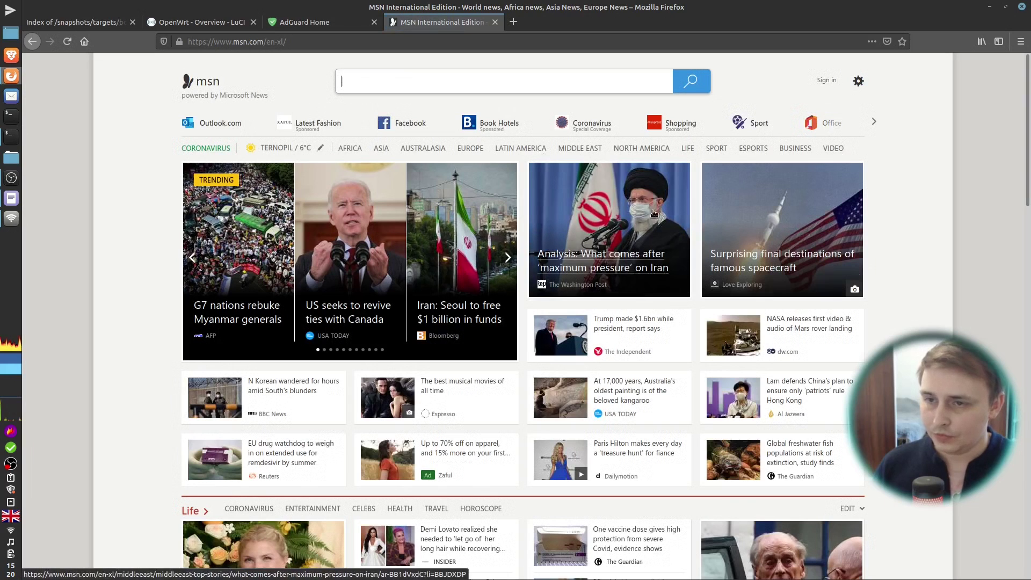
click(305, 22)
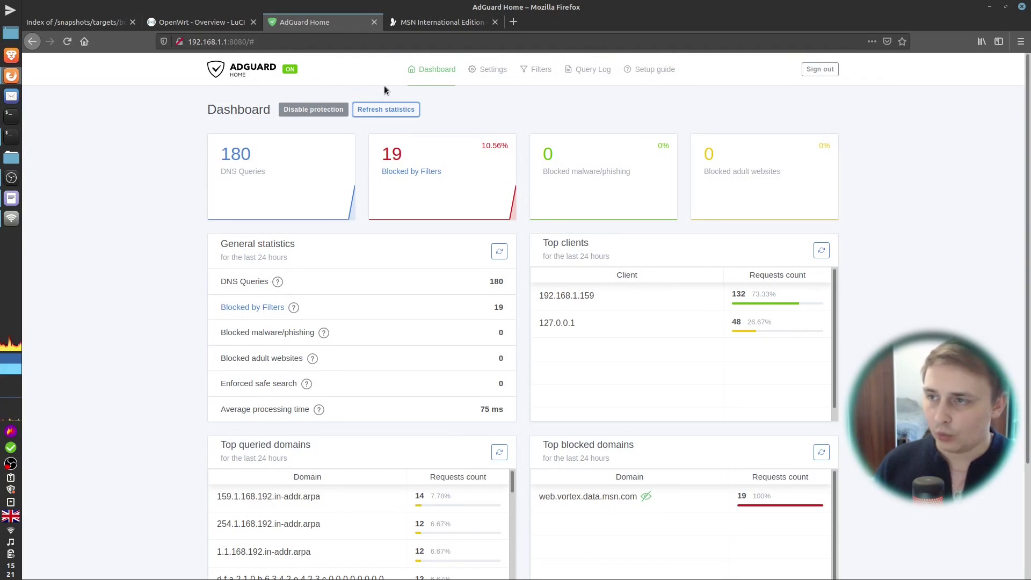
click(11, 136)
Step: Reboot the OpenWrt router with the reboot command in its SSH session
click(276, 162)
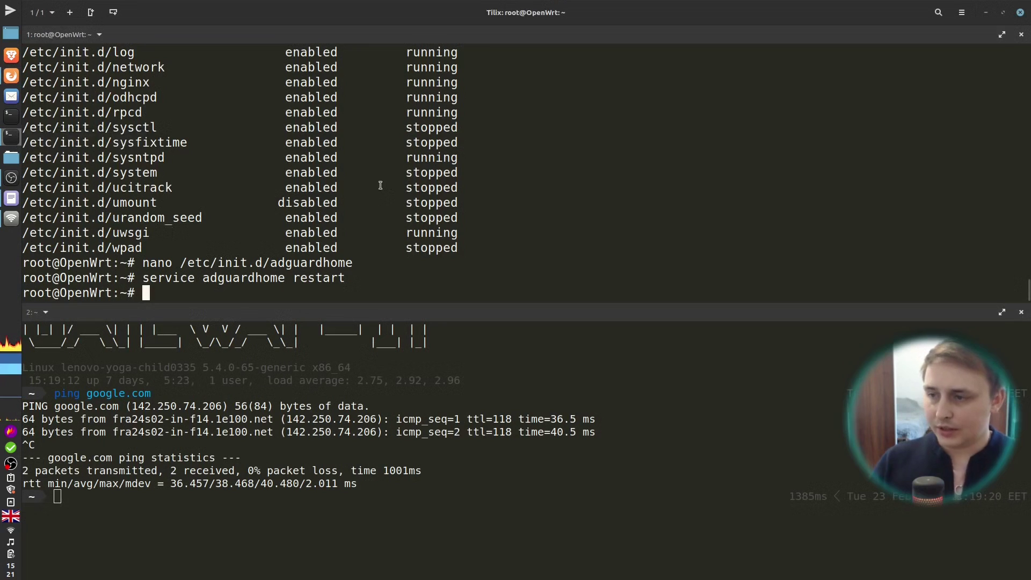
text(reboot)
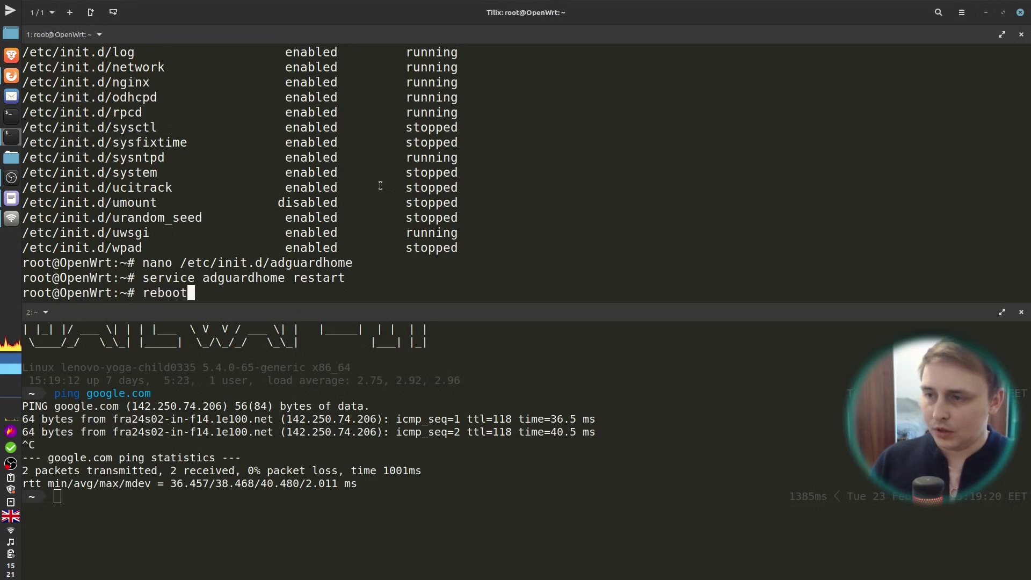
key(Return)
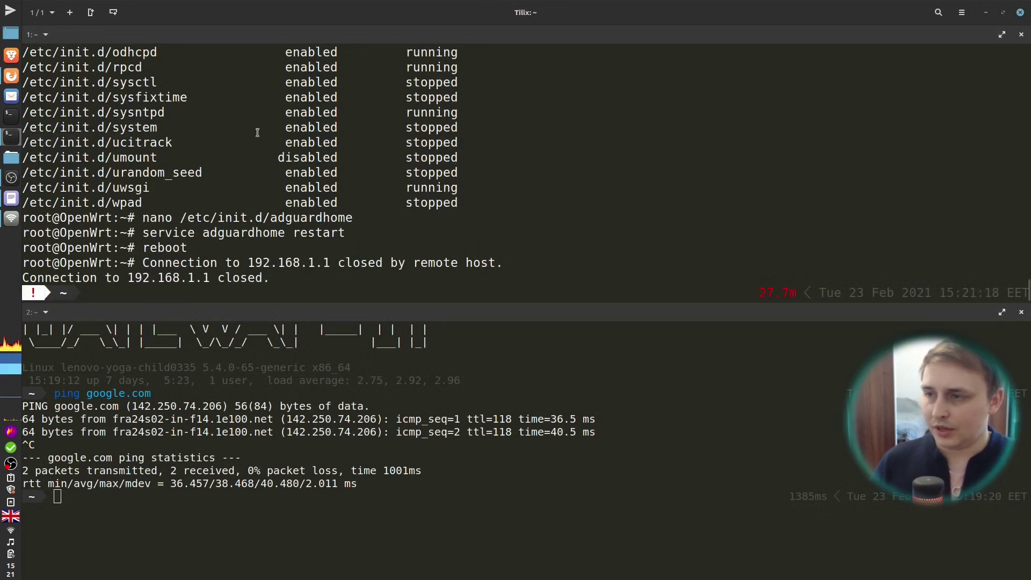
click(11, 76)
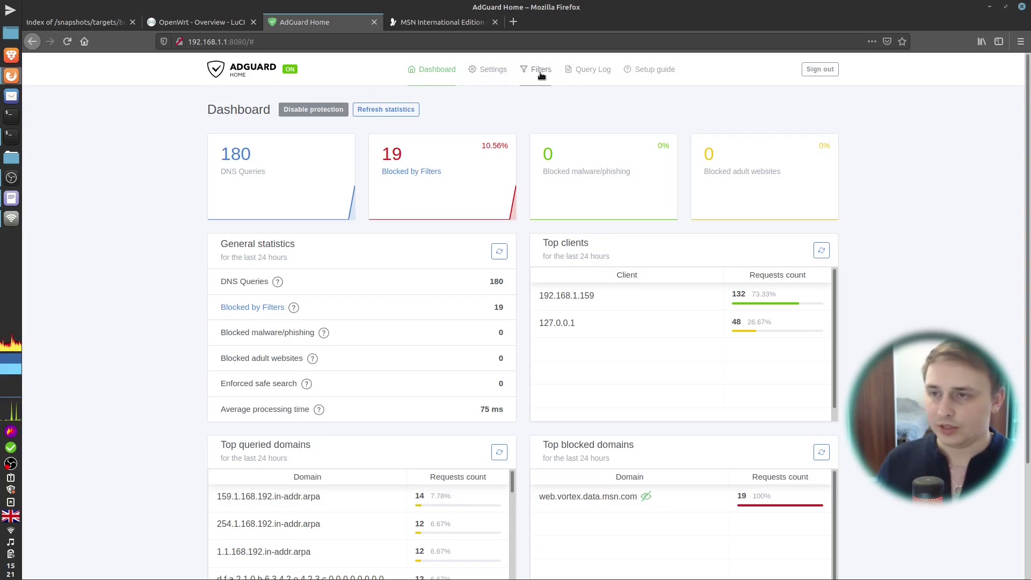
Step: Retry ssh 192.168.1.1, abort it with Ctrl+C, and go back to Firefox
key(alt+Tab)
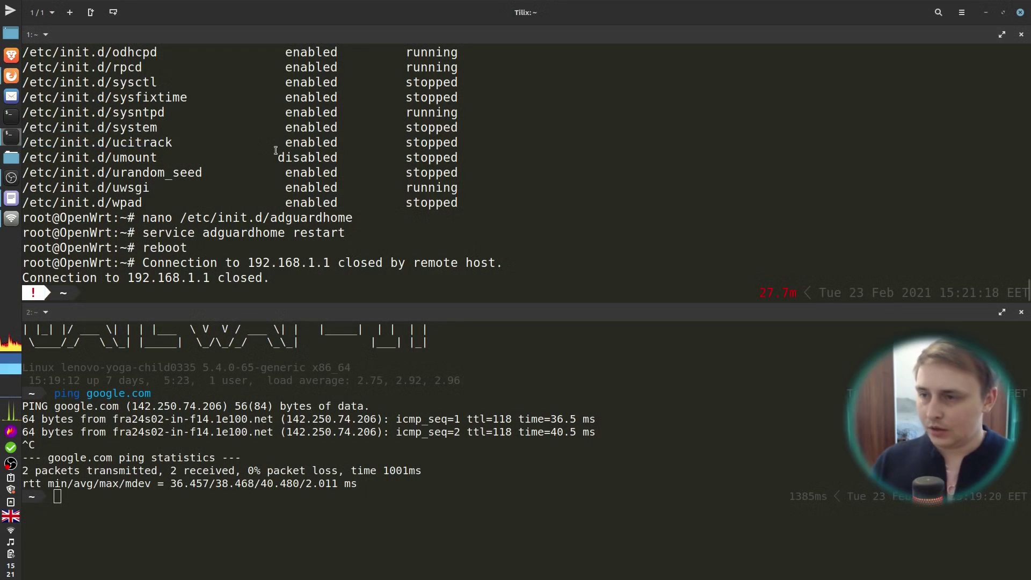
text(ssh 192.168.1.1)
key(Return)
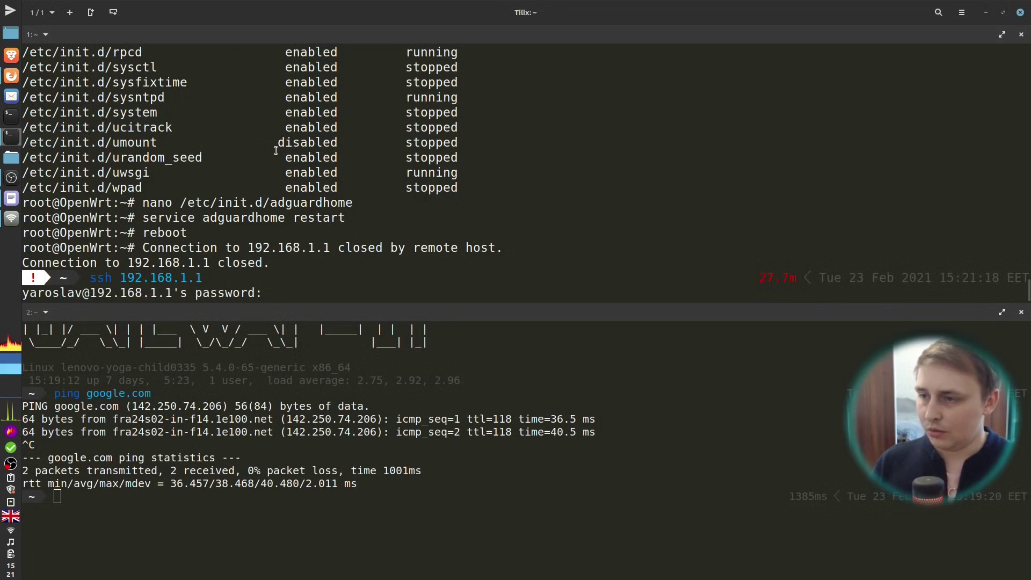
key(ctrl+c)
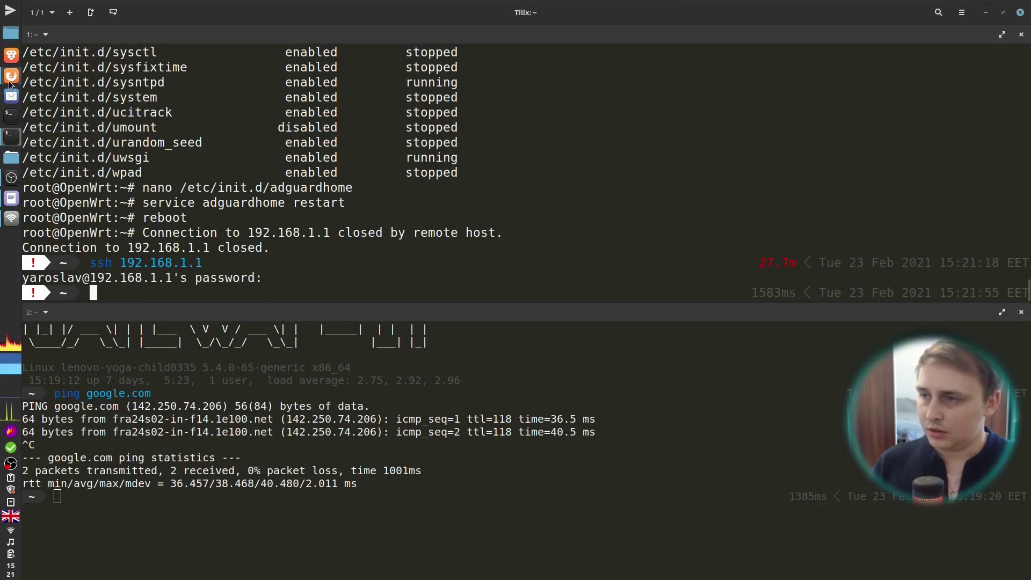
click(11, 76)
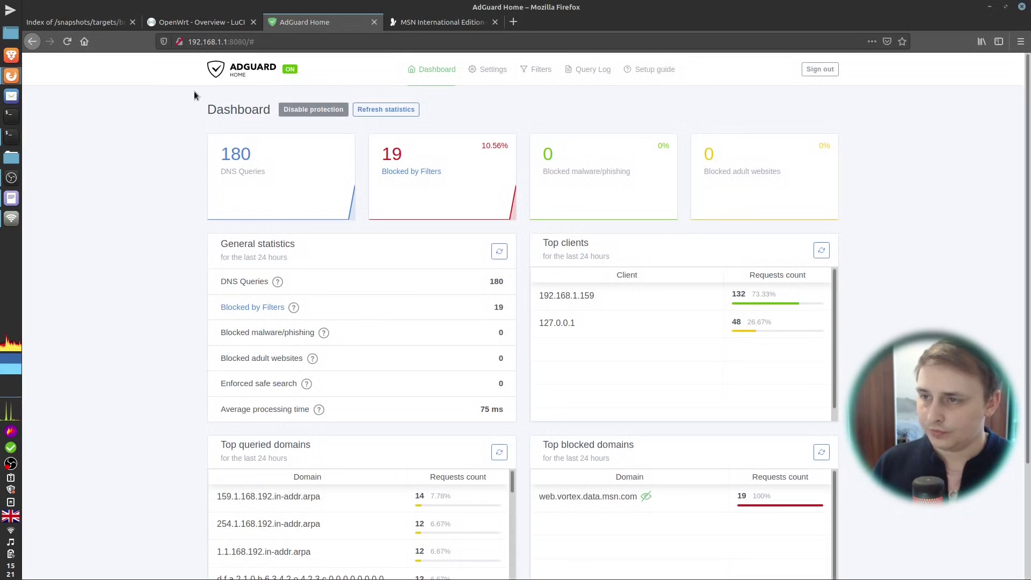
Step: Refresh dashboard stats (262 queries, 49 blocked) and confirm all four blocklists remain enabled
click(386, 109)
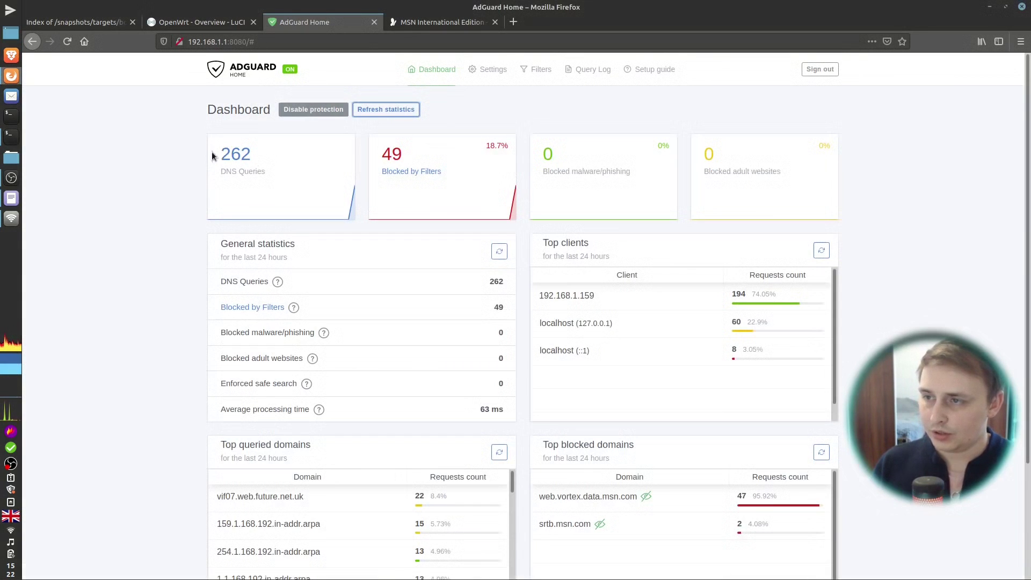
click(537, 70)
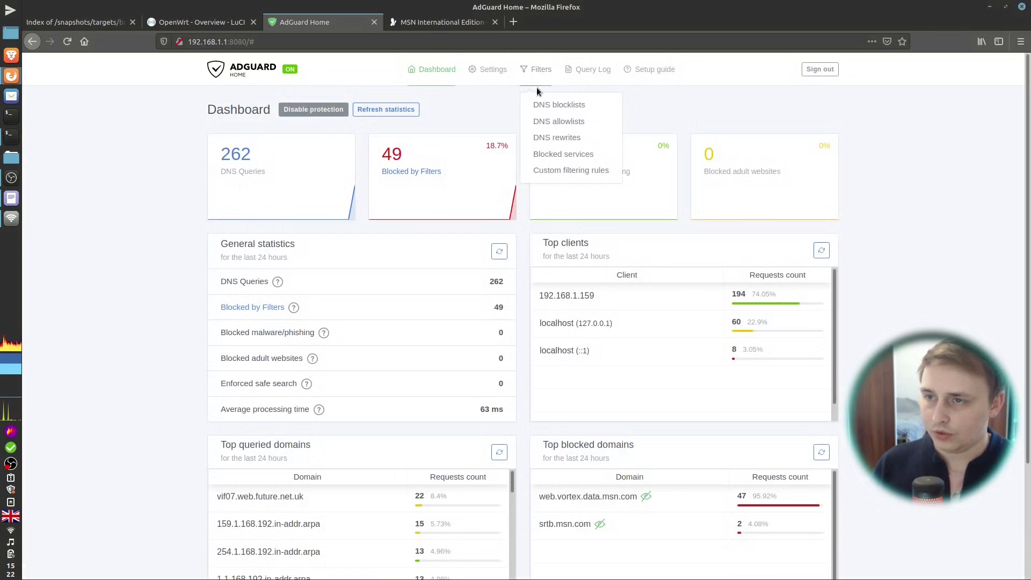
click(549, 104)
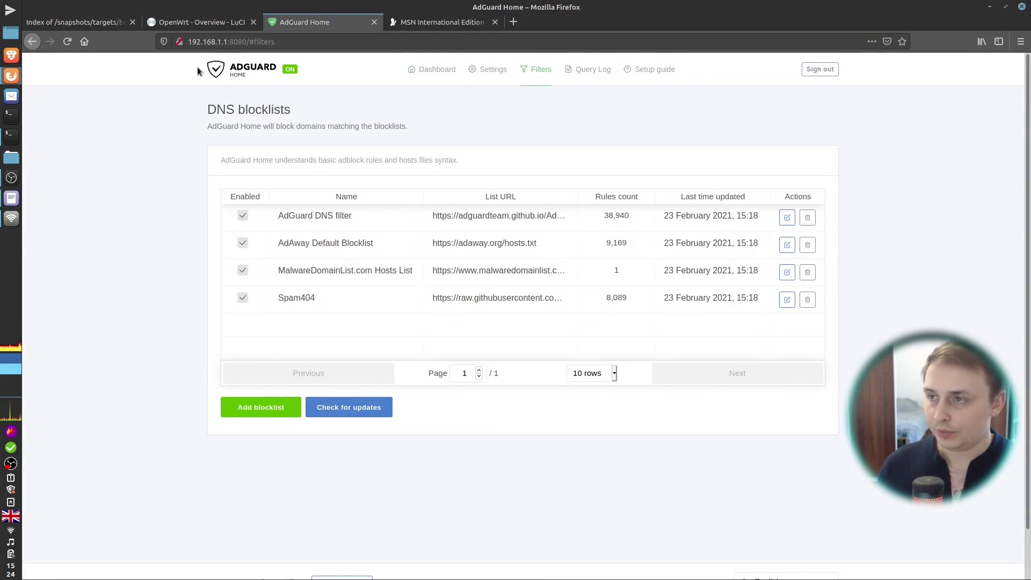
click(199, 22)
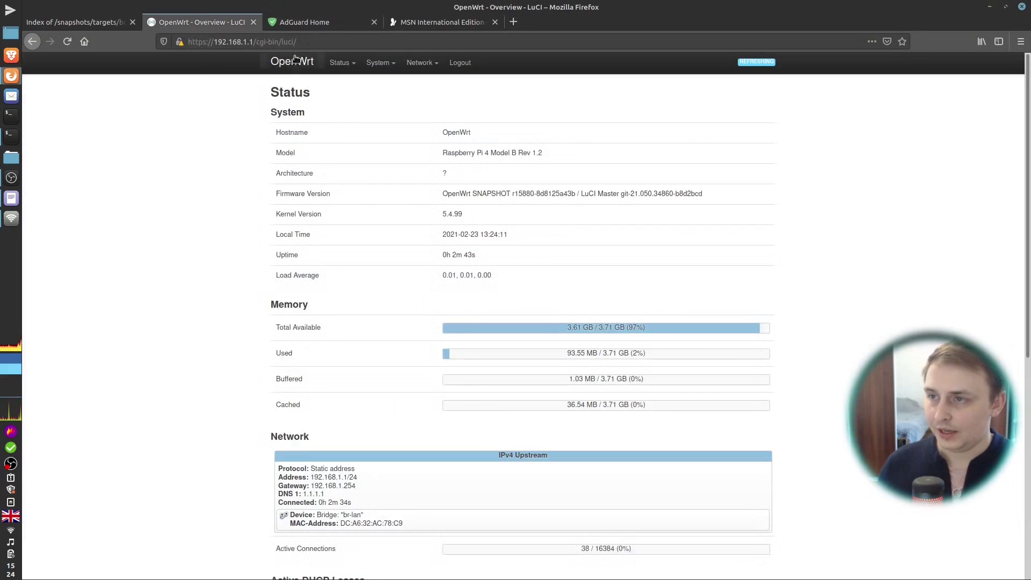
click(304, 24)
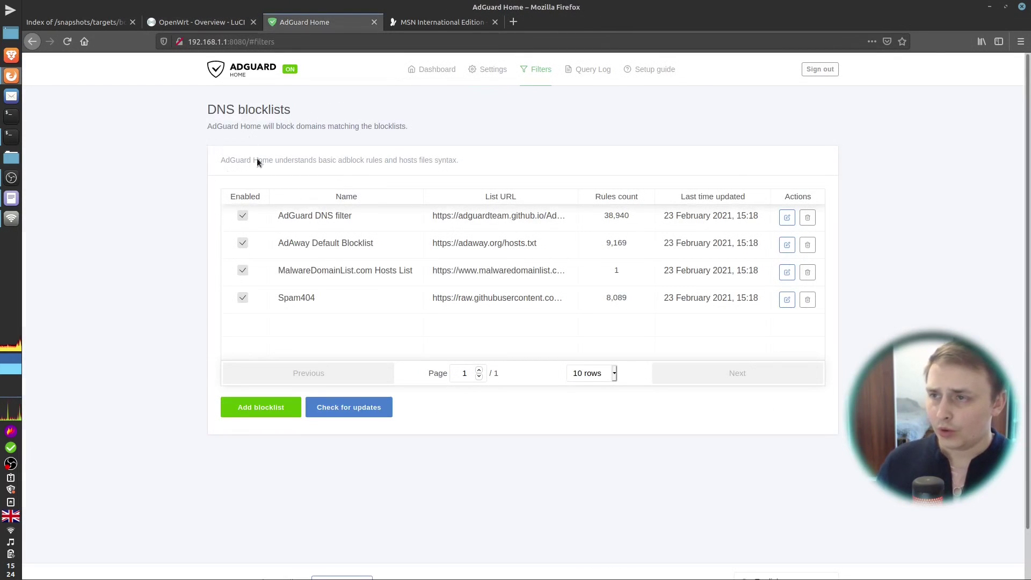